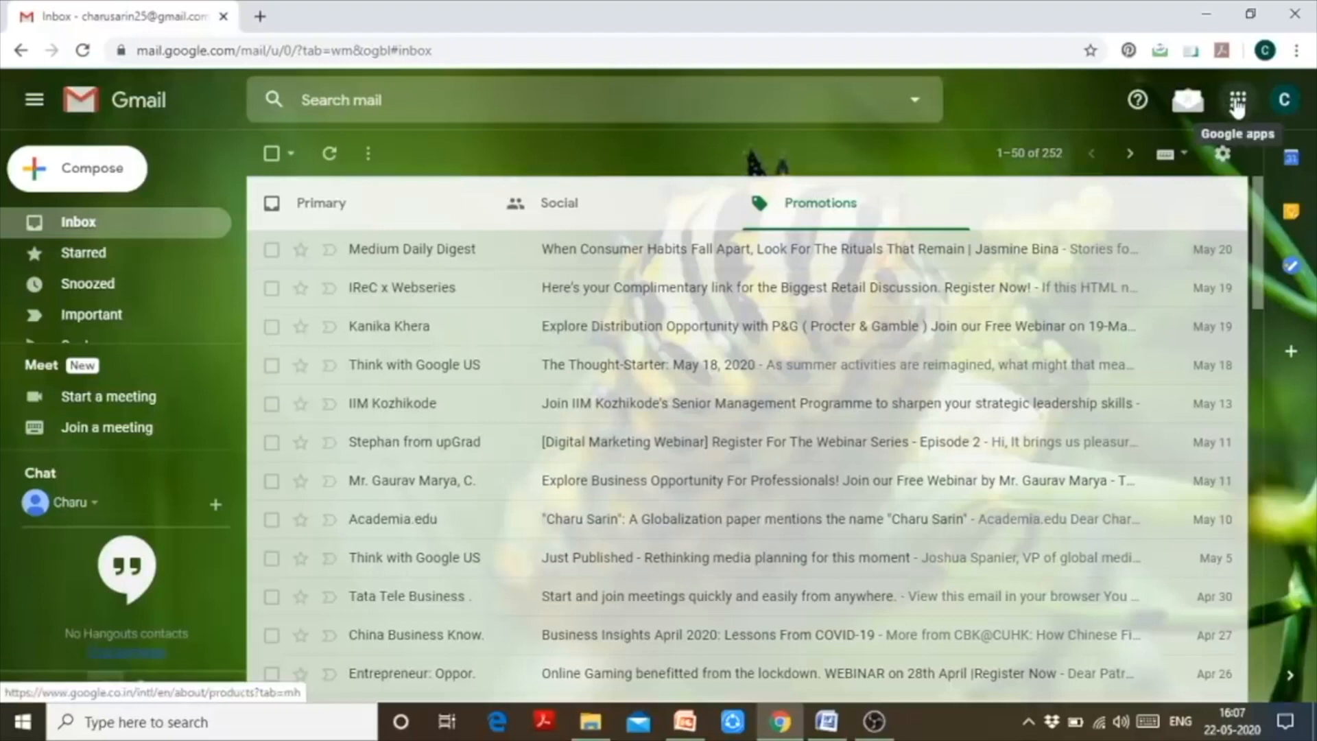
- Open Google Drive in a new tab from Gmail's Google apps grid
click(1237, 103)
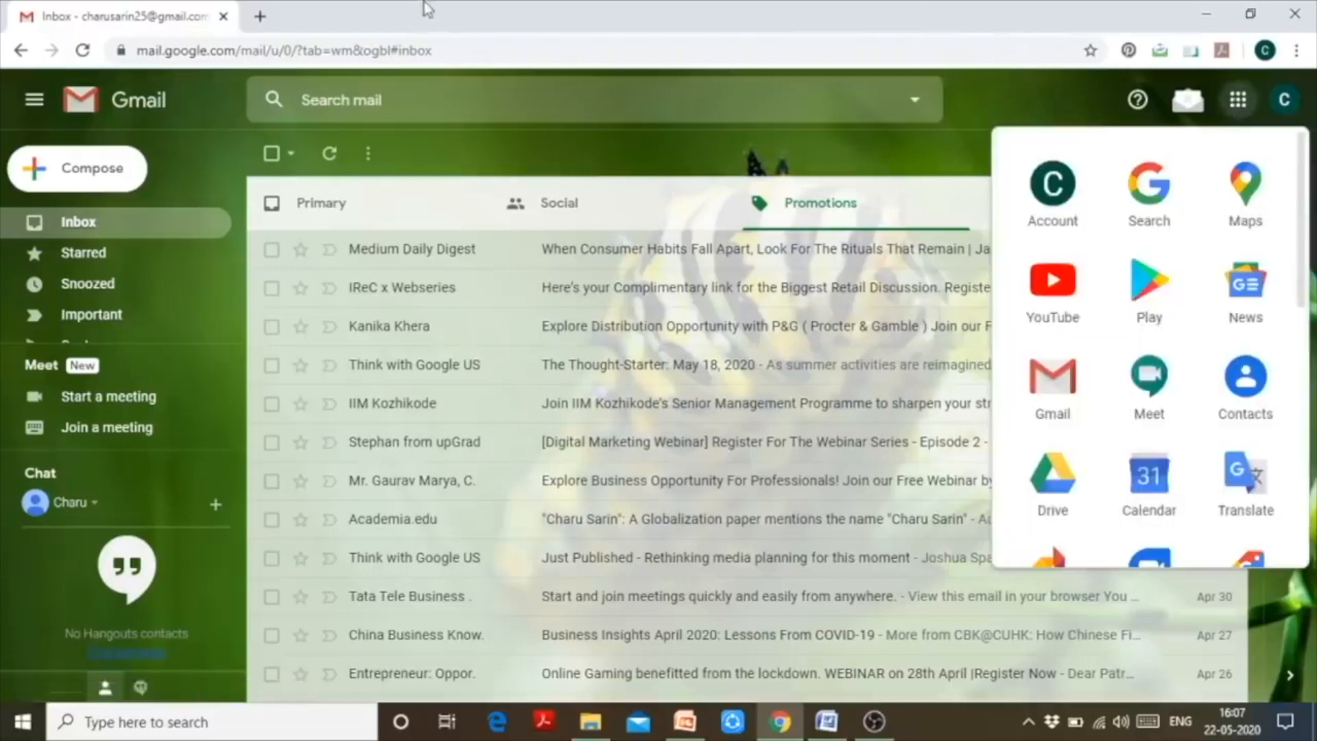
click(1053, 490)
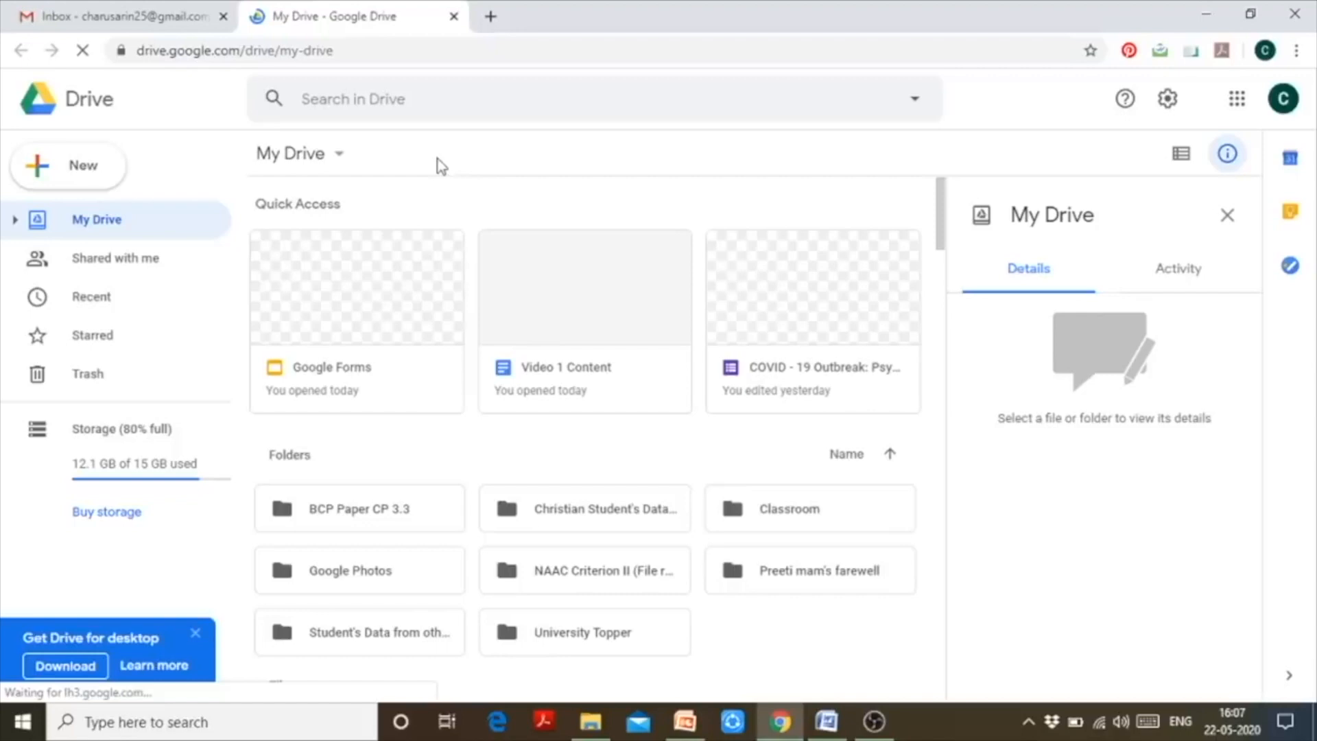
- Create a blank Untitled form from My Drive's More > Google Forms menu
click(72, 164)
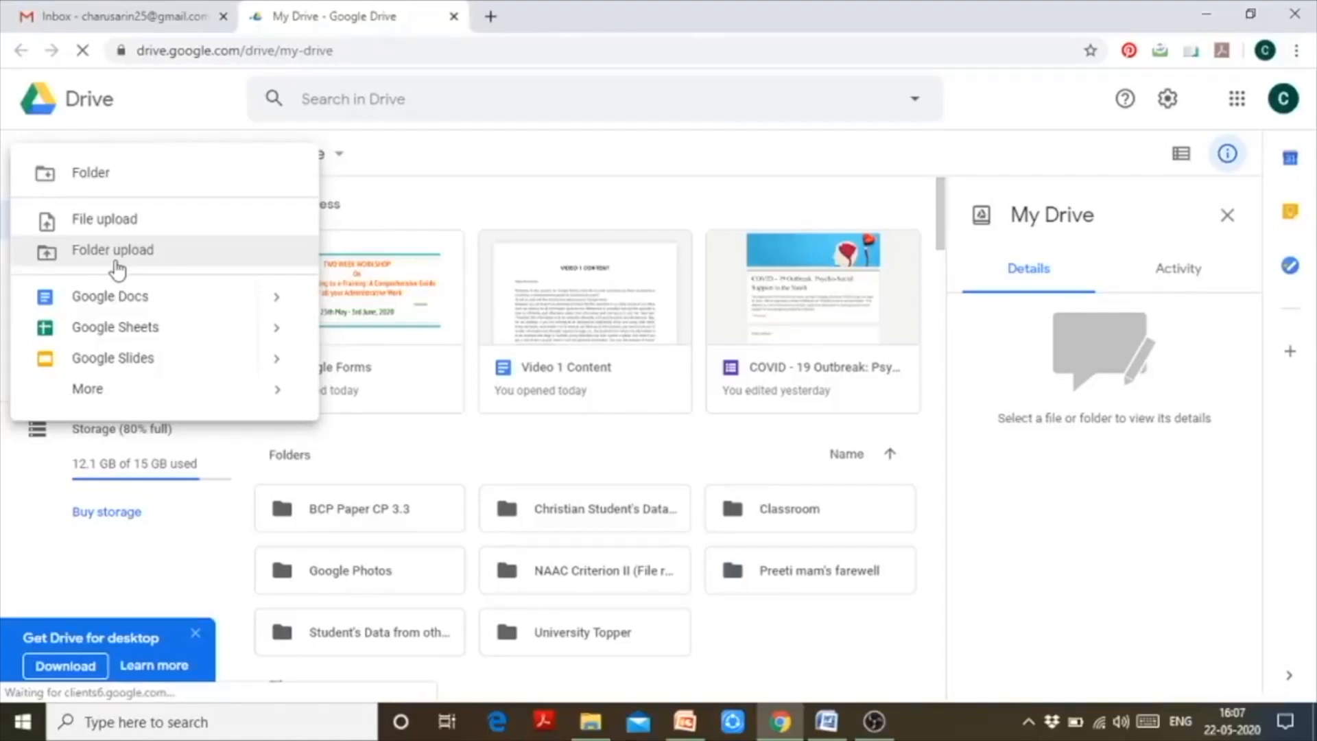
mouse_move(184, 410)
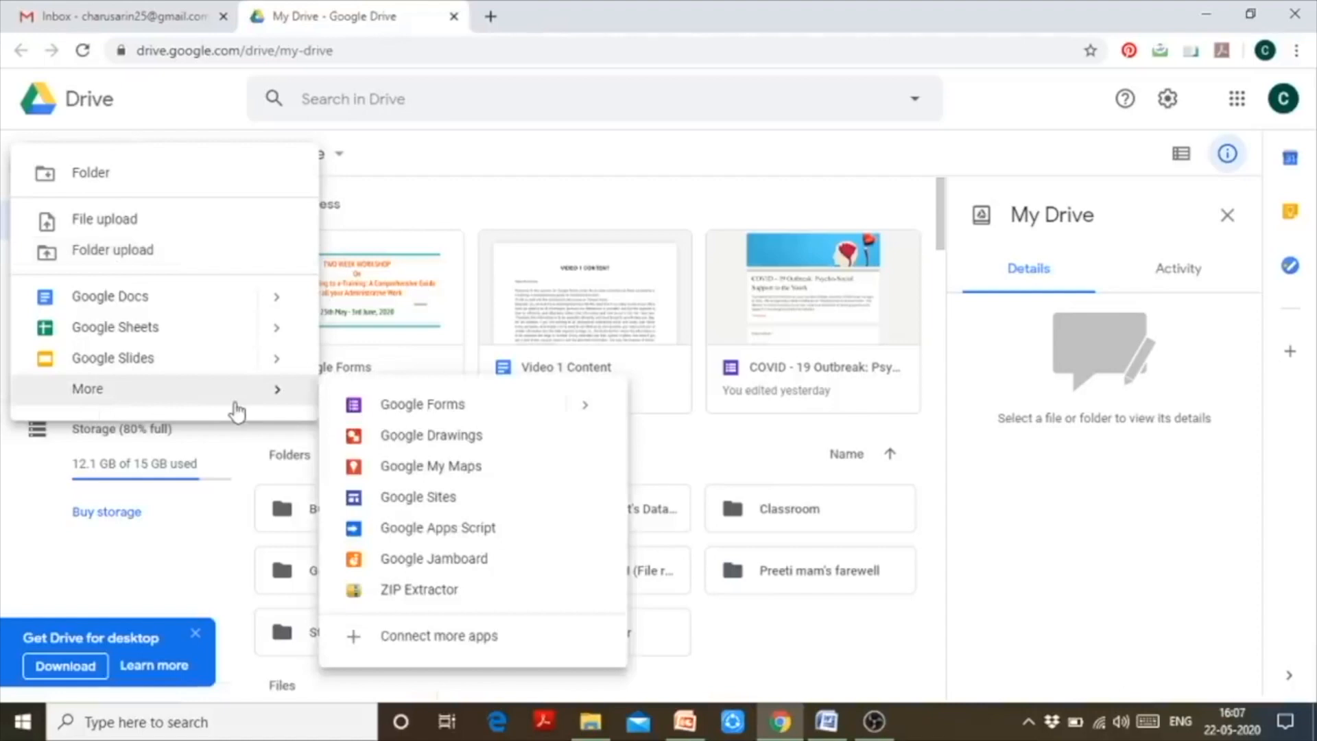
click(432, 196)
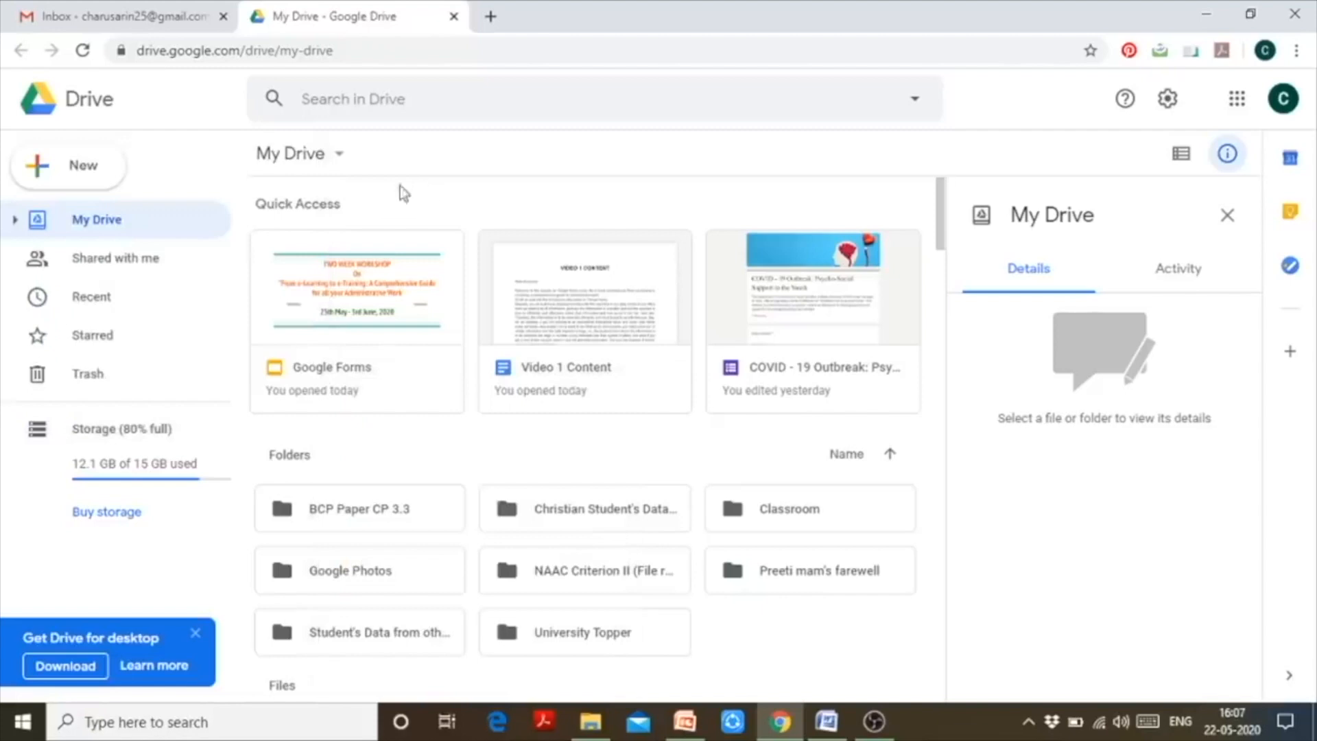
click(341, 162)
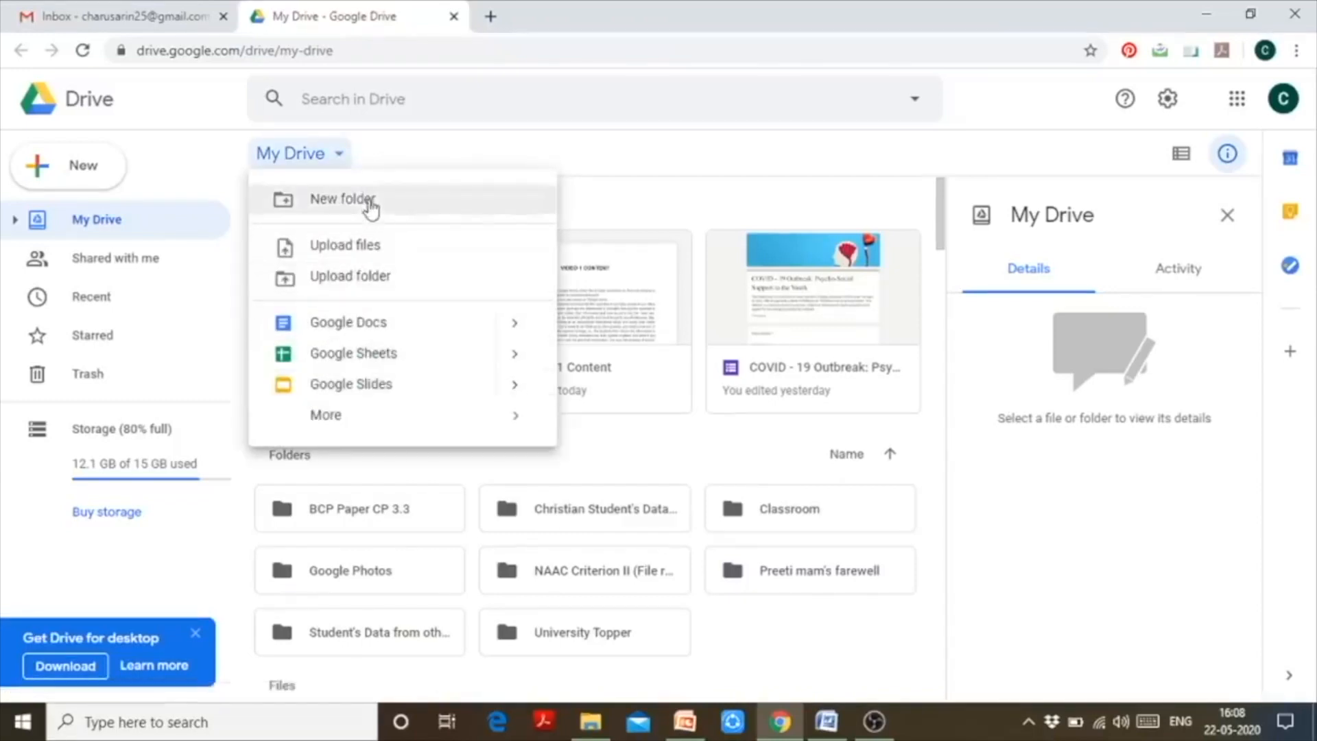
mouse_move(338, 420)
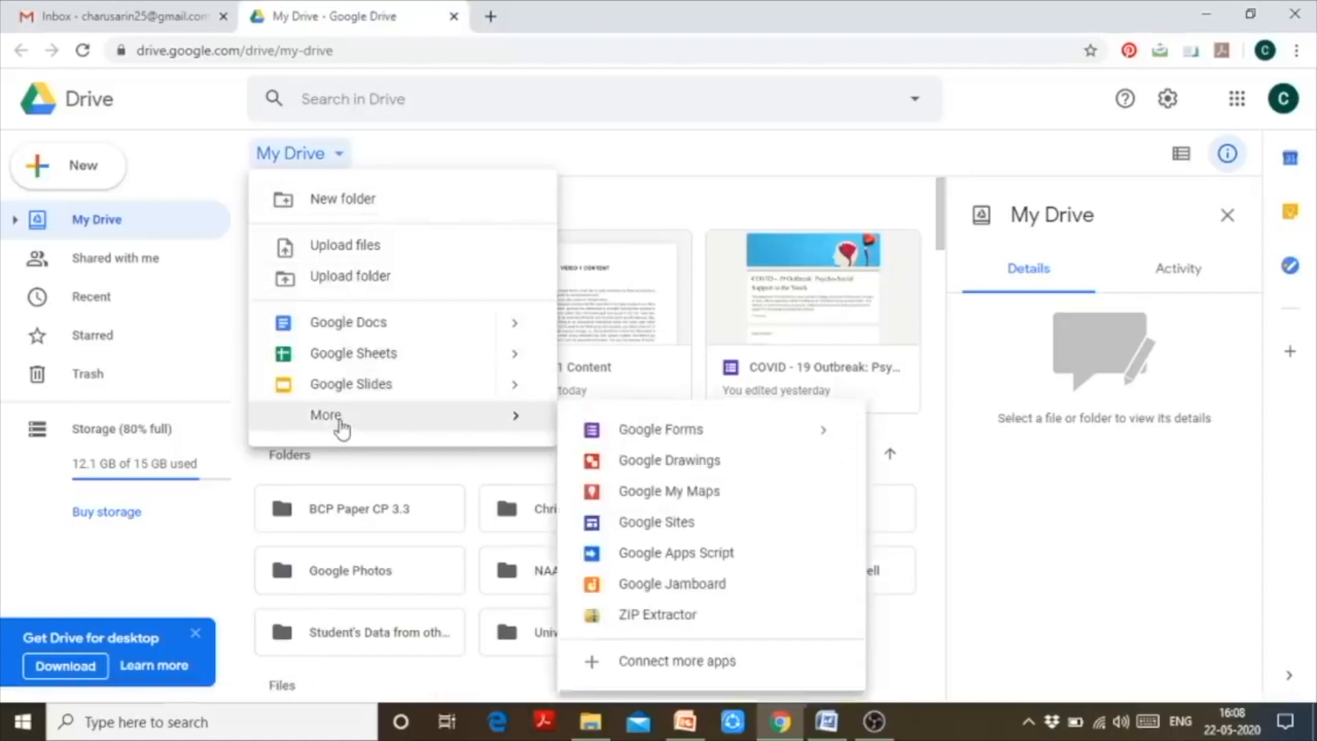
click(621, 429)
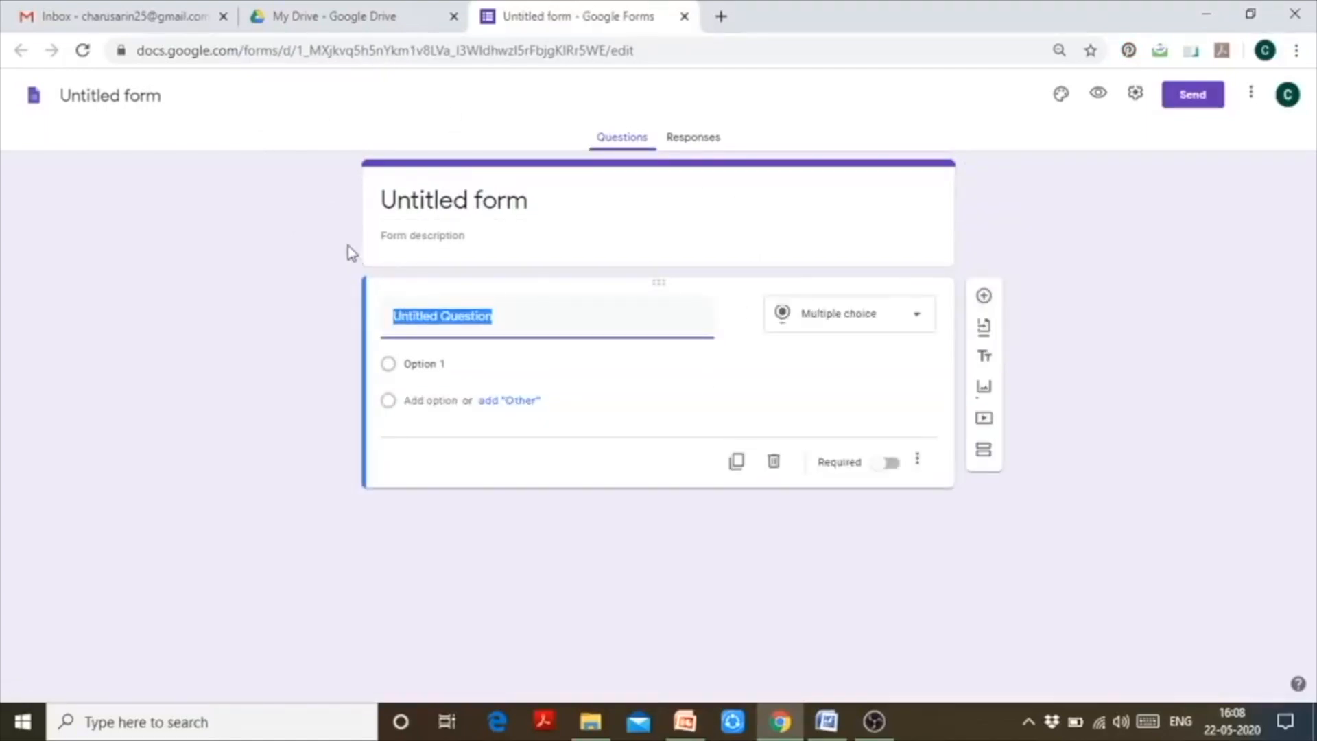
click(721, 16)
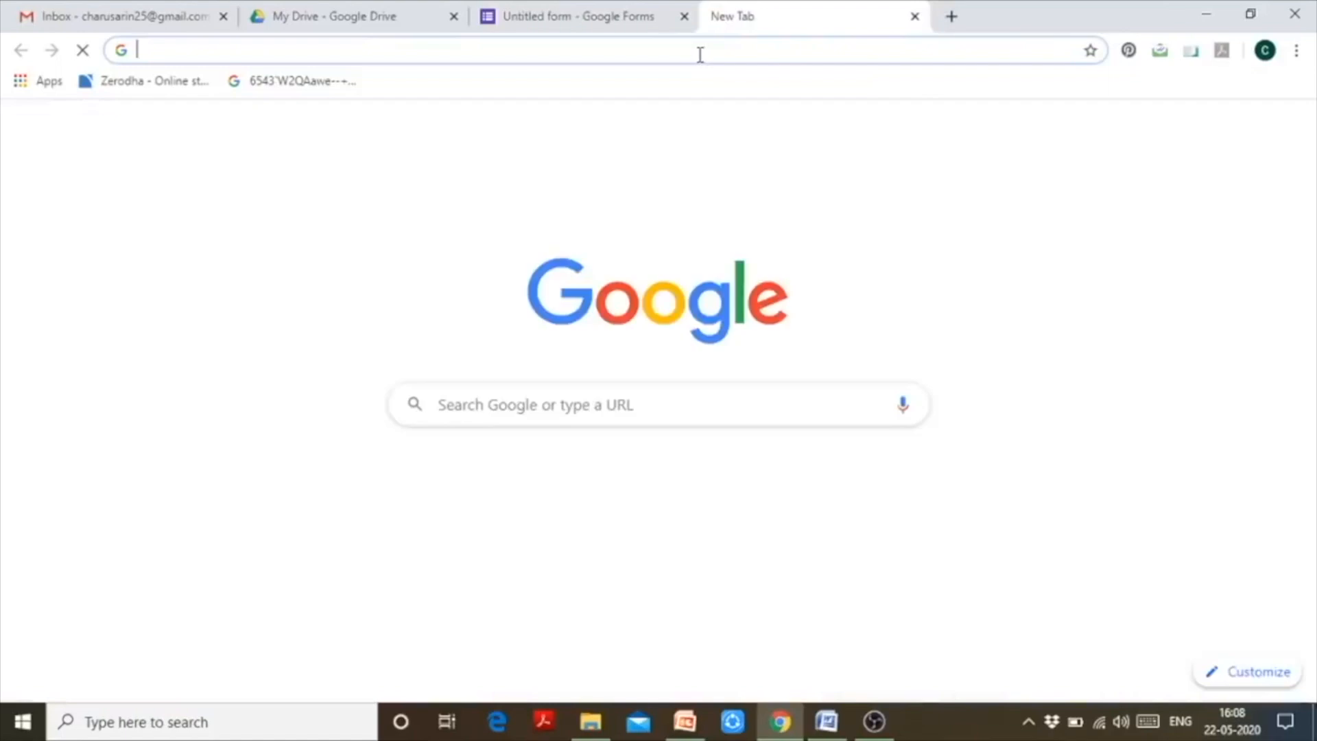
- Search 'google form' and go from the Google Forms about page to the Forms home page
text(google )
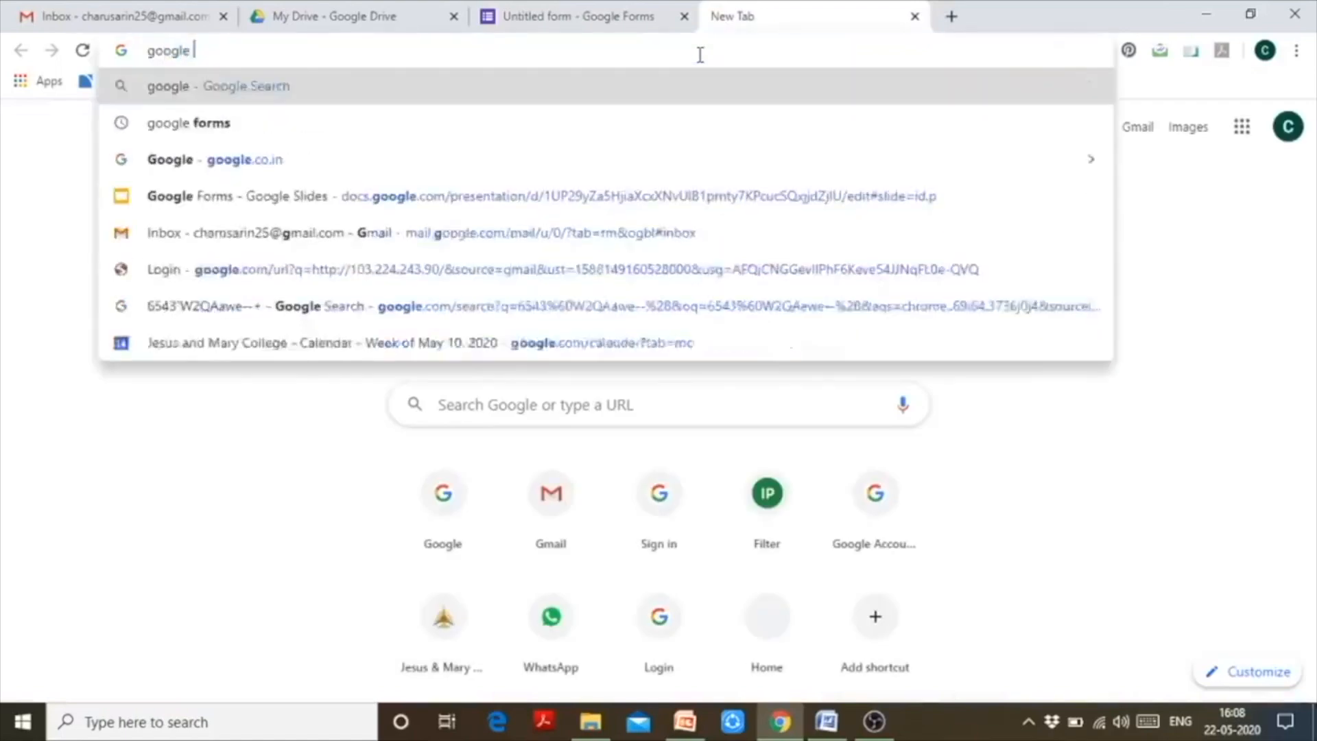
text(form)
key(Return)
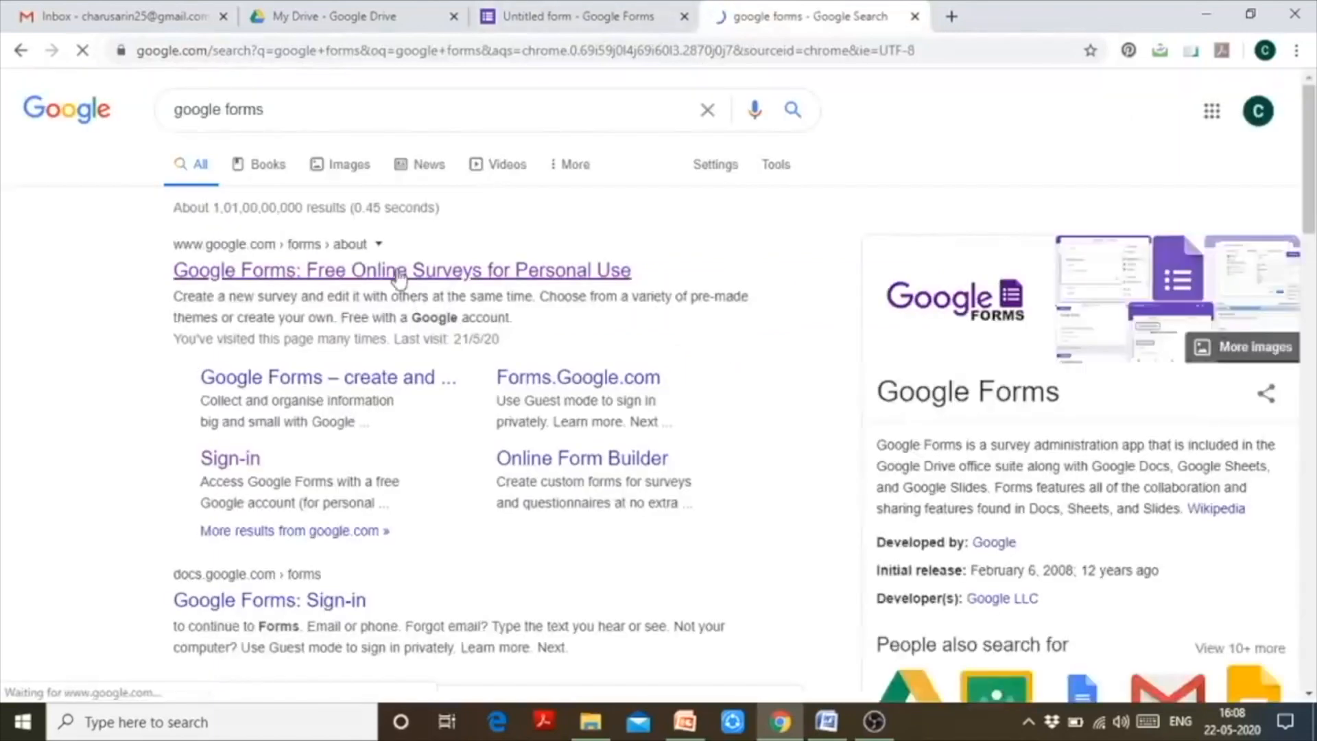
click(399, 274)
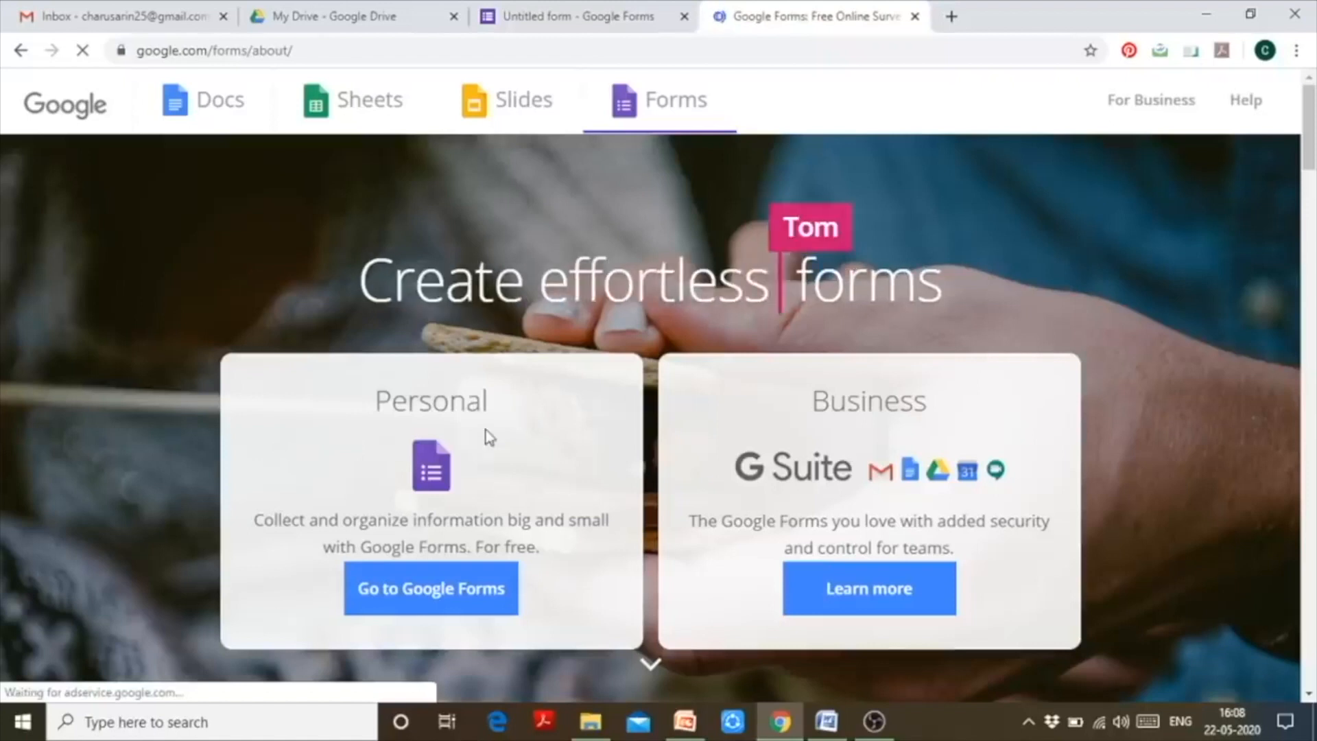
click(473, 607)
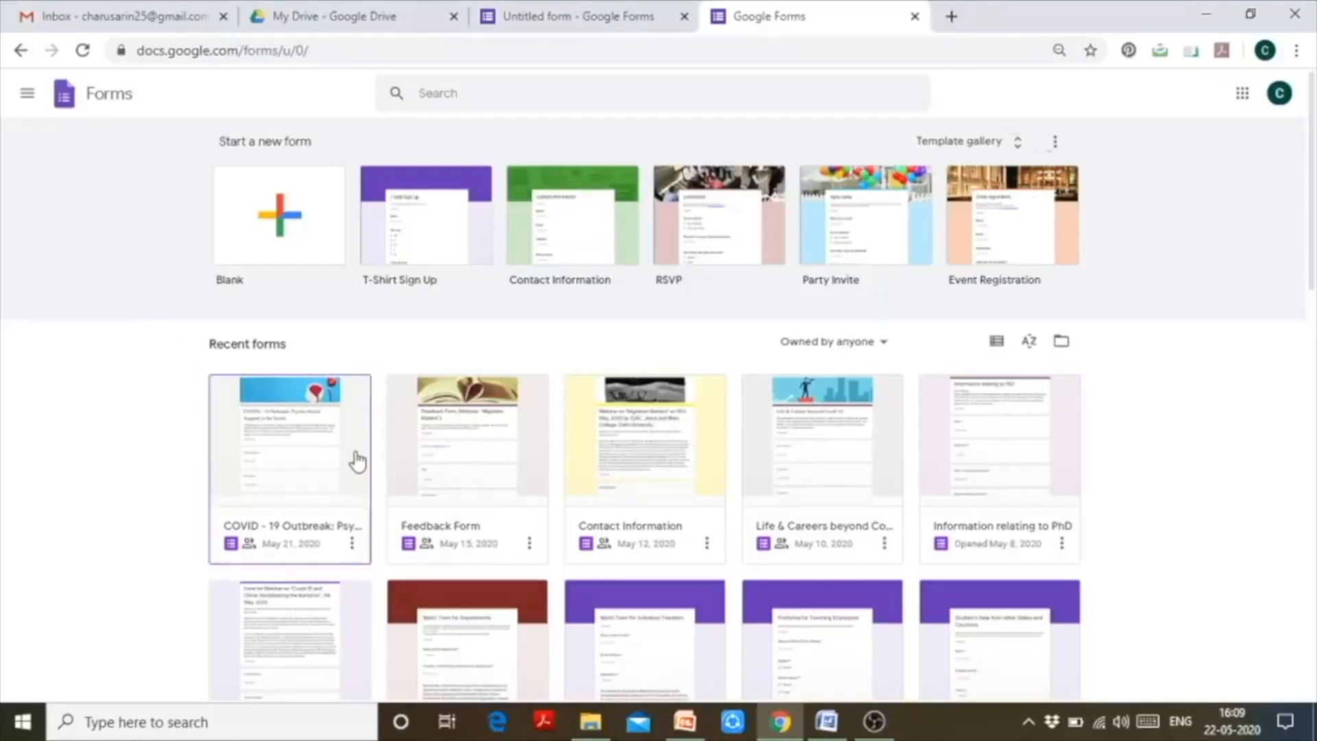
- Start a second blank form from the Blank tile on the Forms home page
scroll(356, 462, down, 8)
scroll(370, 449, down, 10)
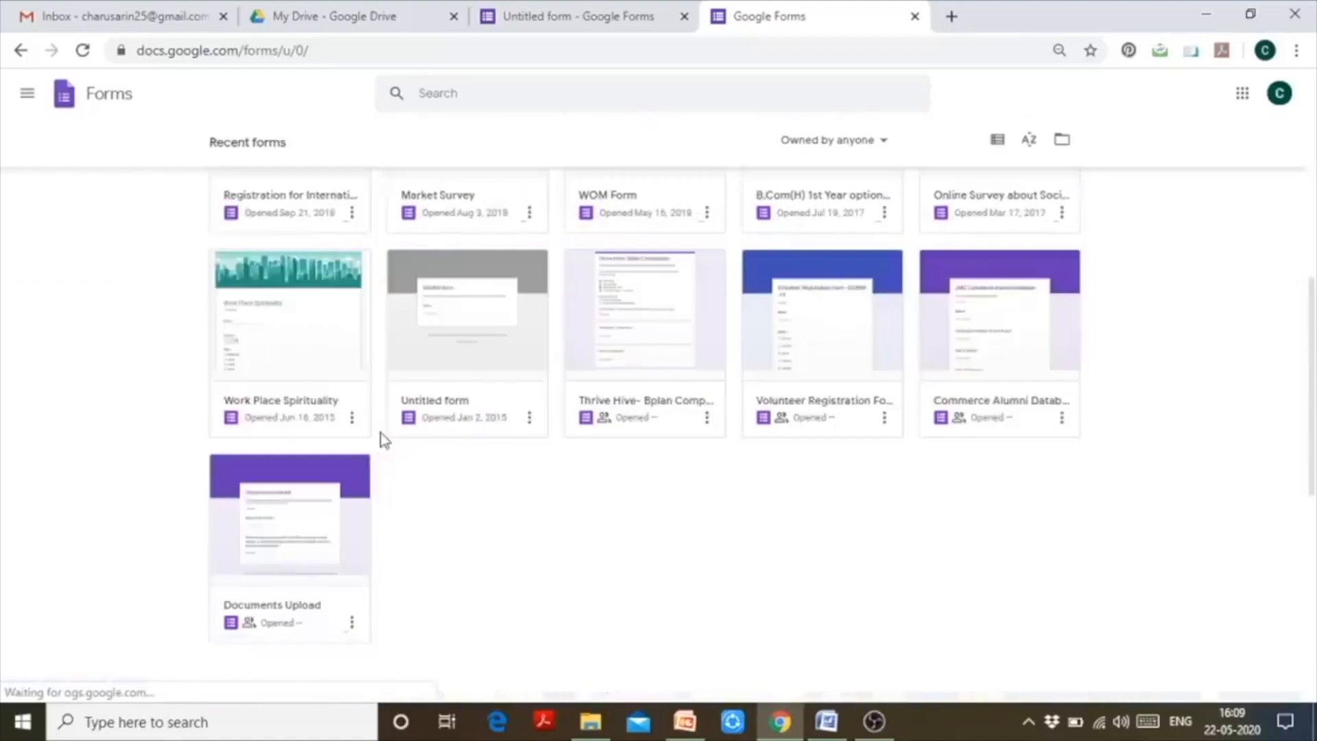
scroll(388, 436, up, 18)
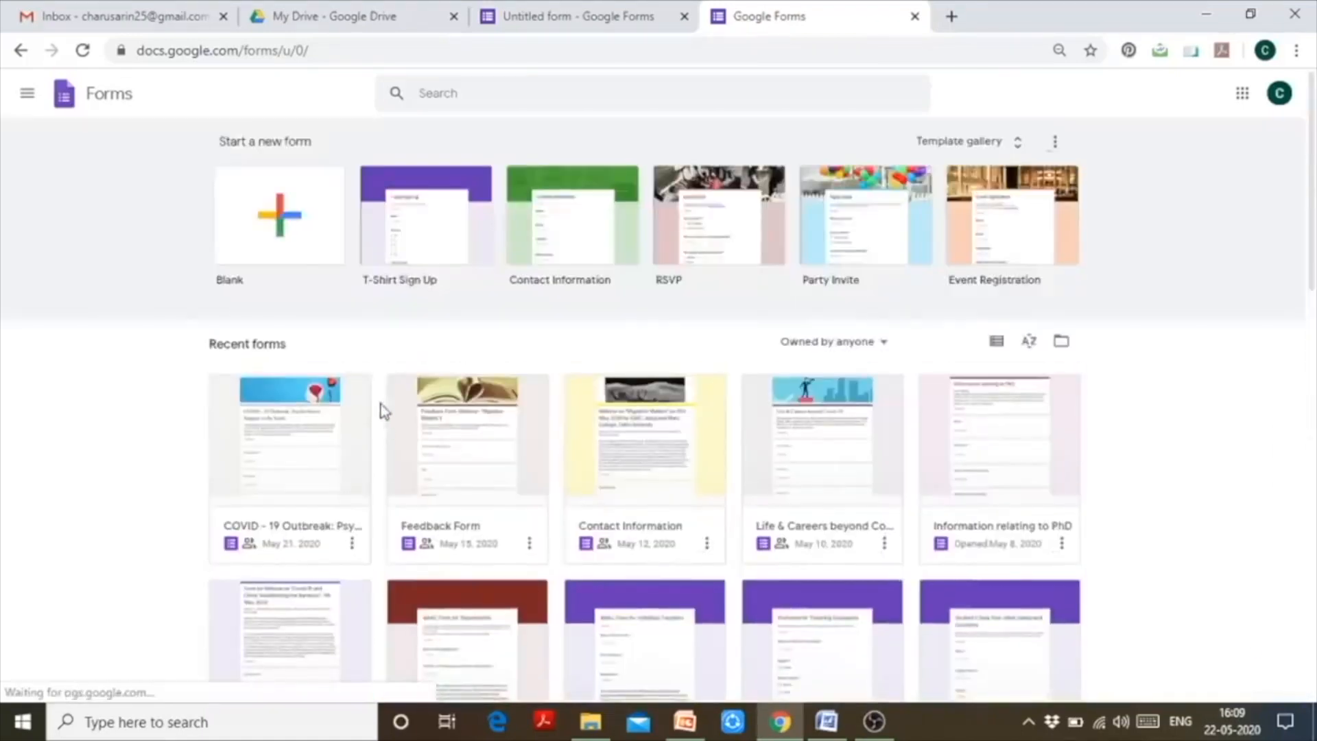
click(247, 220)
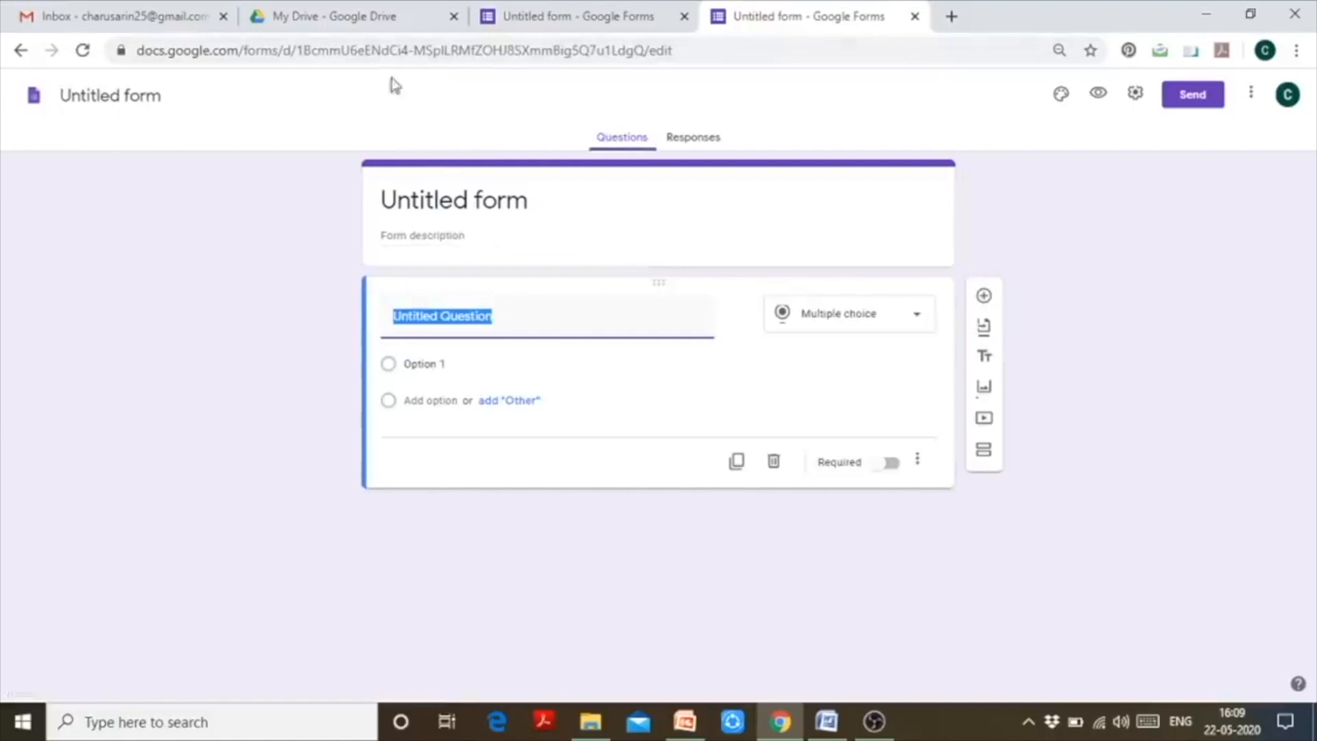
click(320, 13)
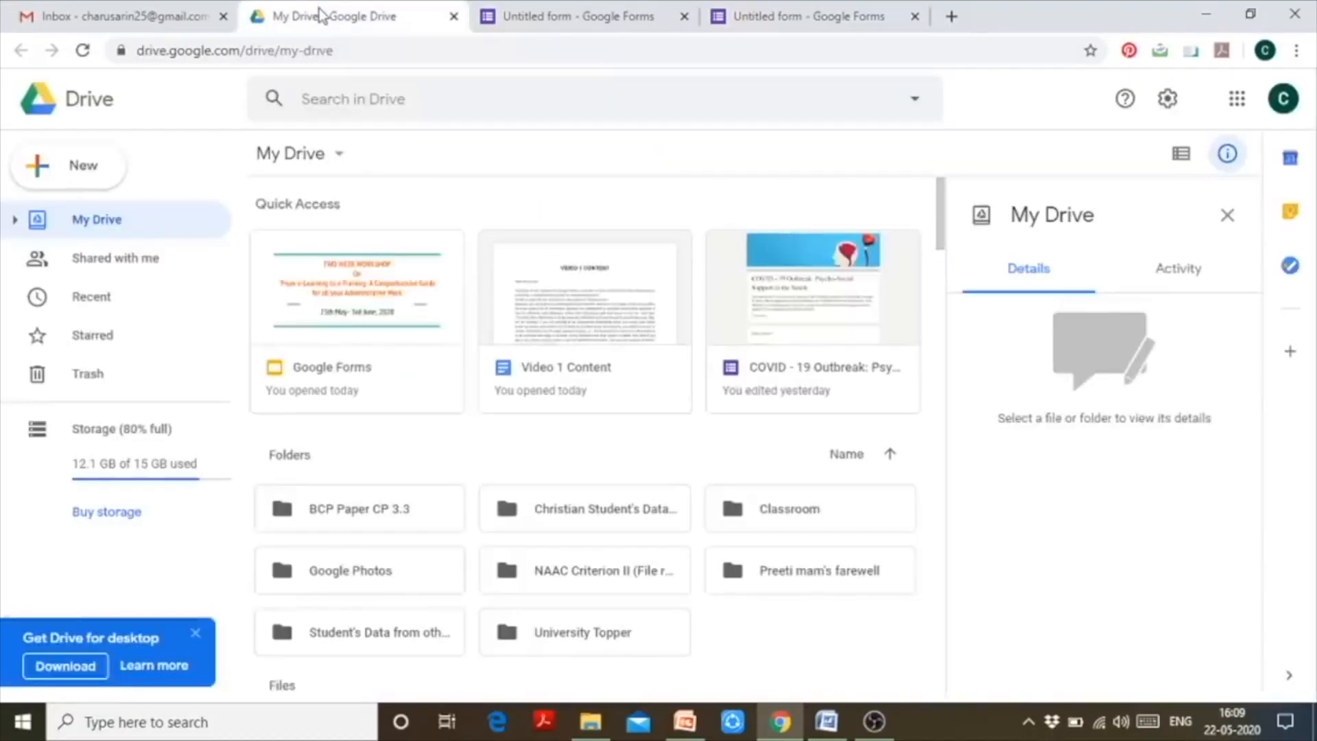
- Create a new blank Google Sheets spreadsheet from Drive's New menu
click(56, 175)
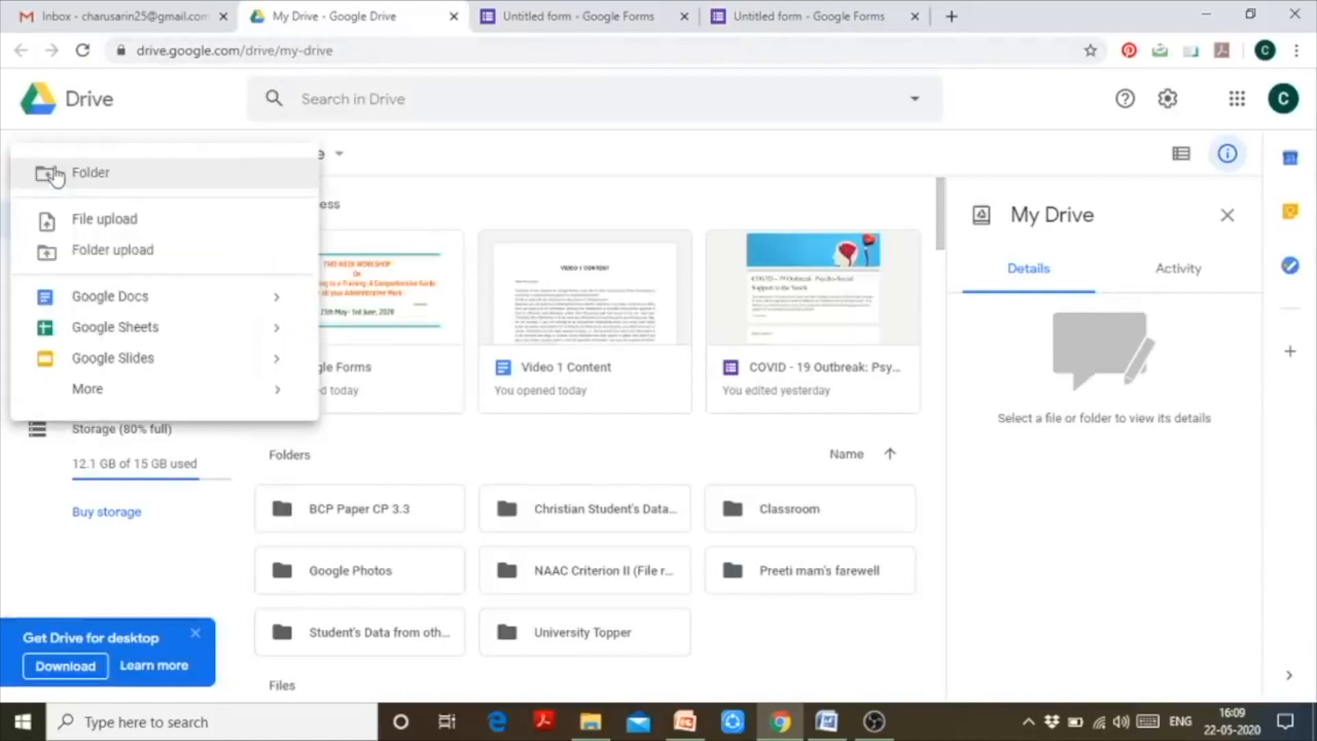
click(94, 335)
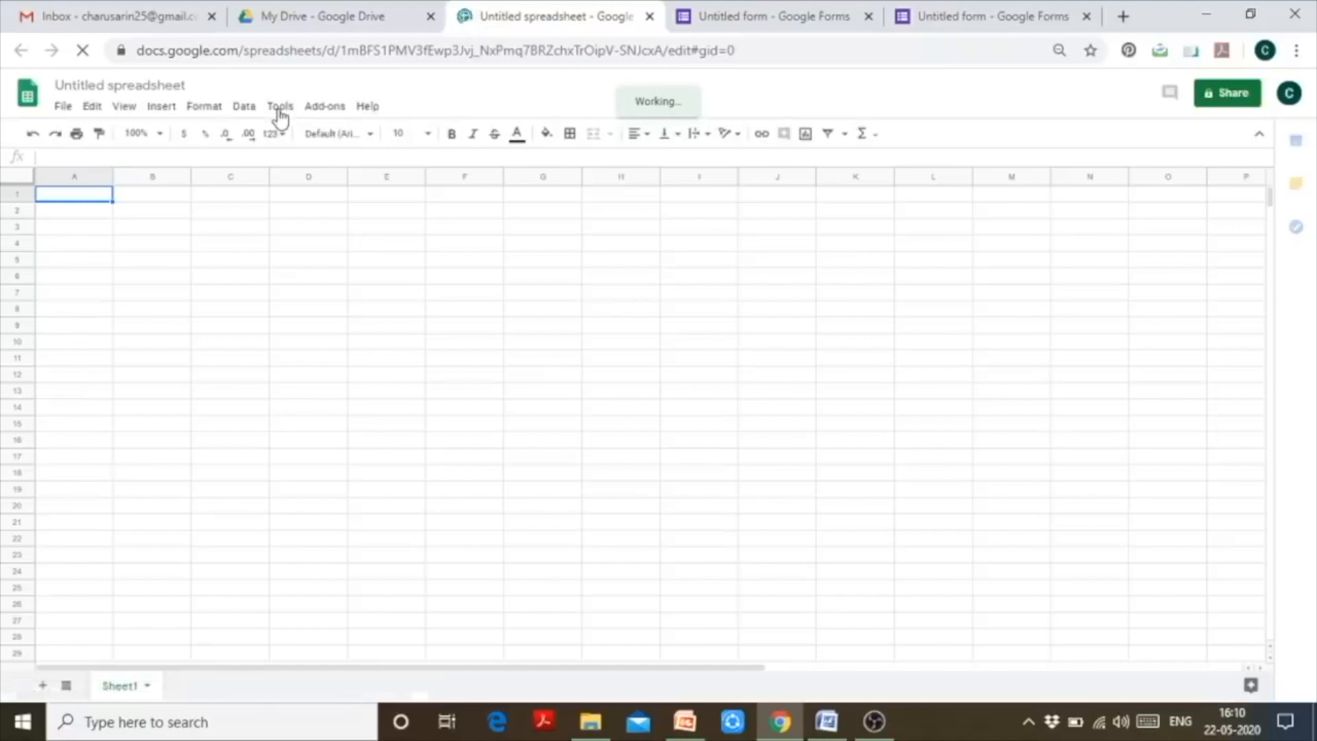
- Create a form linked to the blank spreadsheet via Tools > Create a form
click(280, 113)
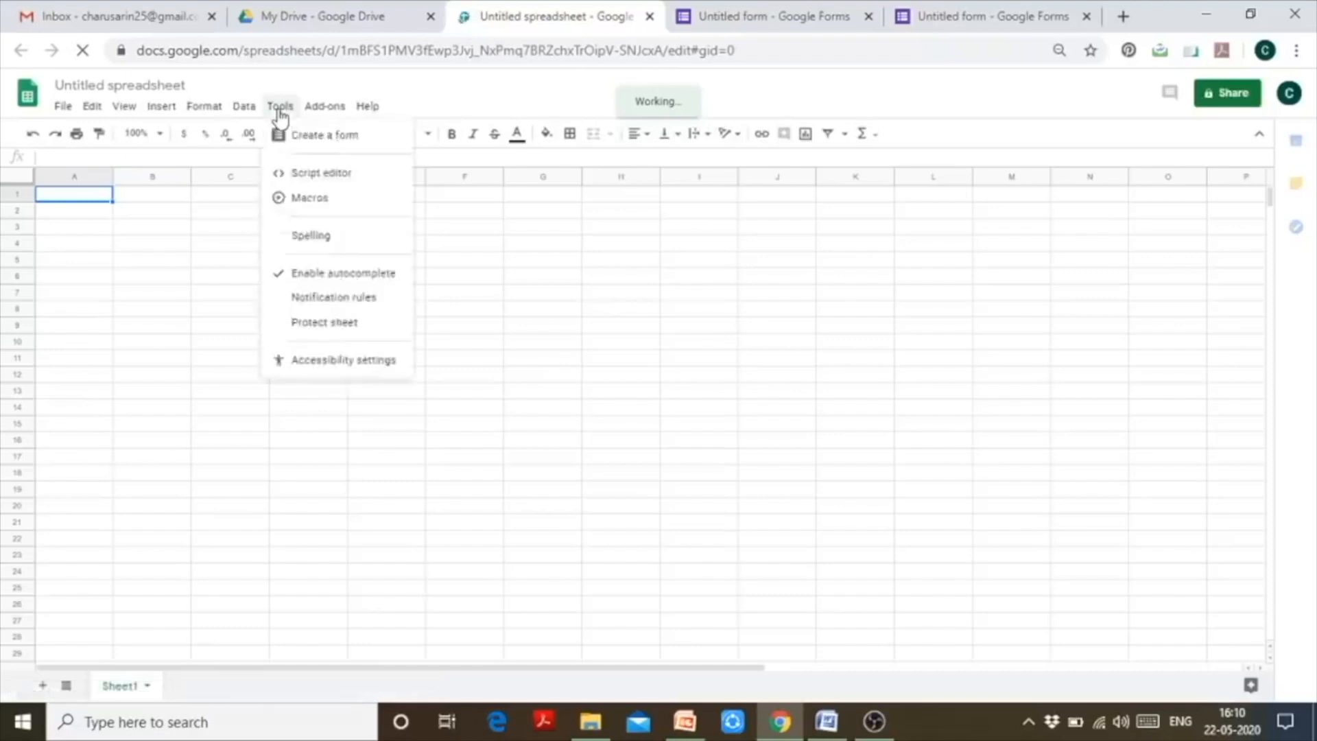
click(318, 137)
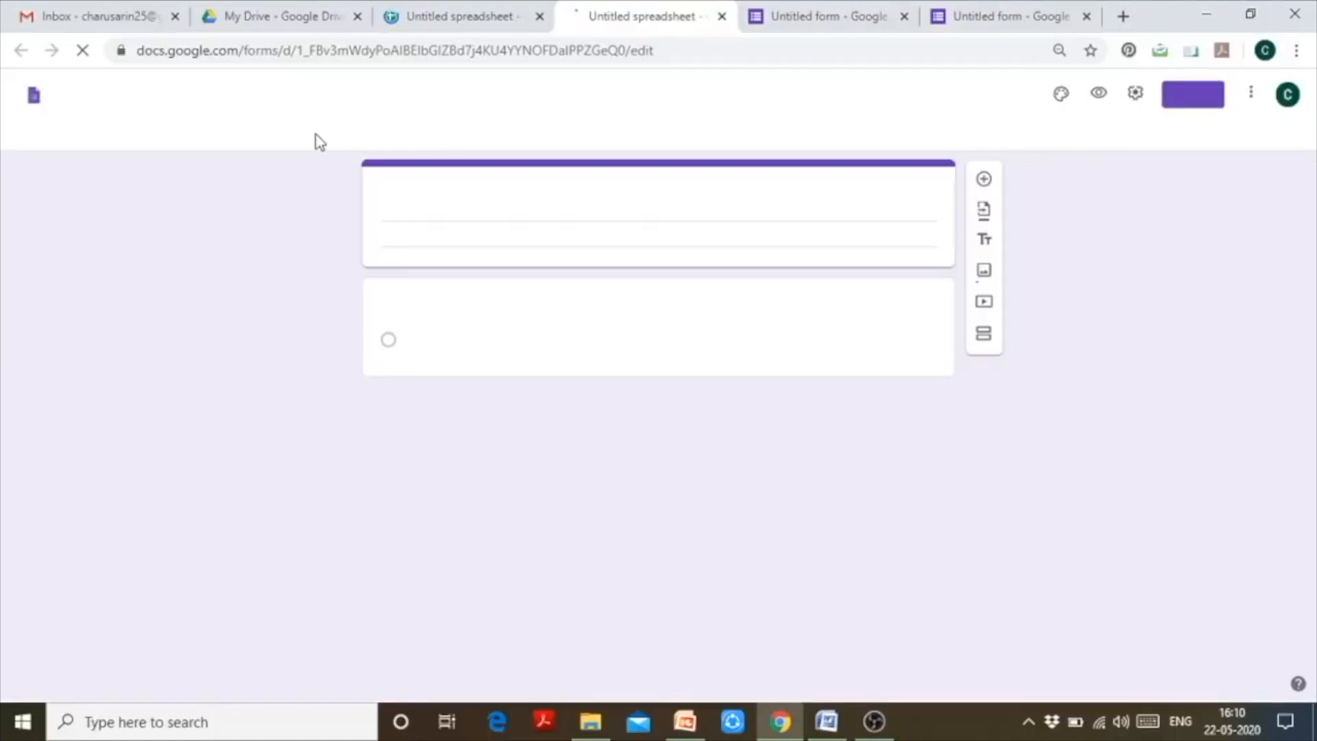
click(768, 10)
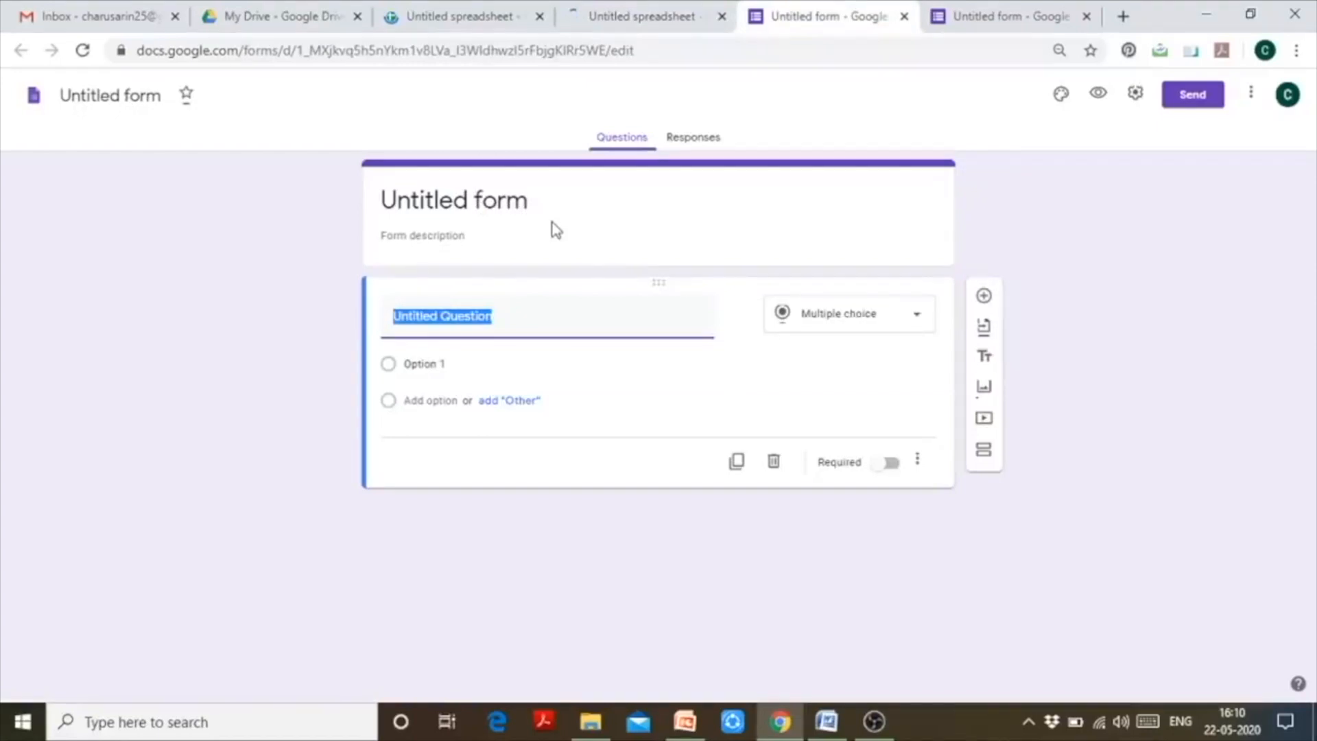
- Clear the 'Untitled spreadsheet' form title, then close the spreadsheet and extra form tabs
click(610, 13)
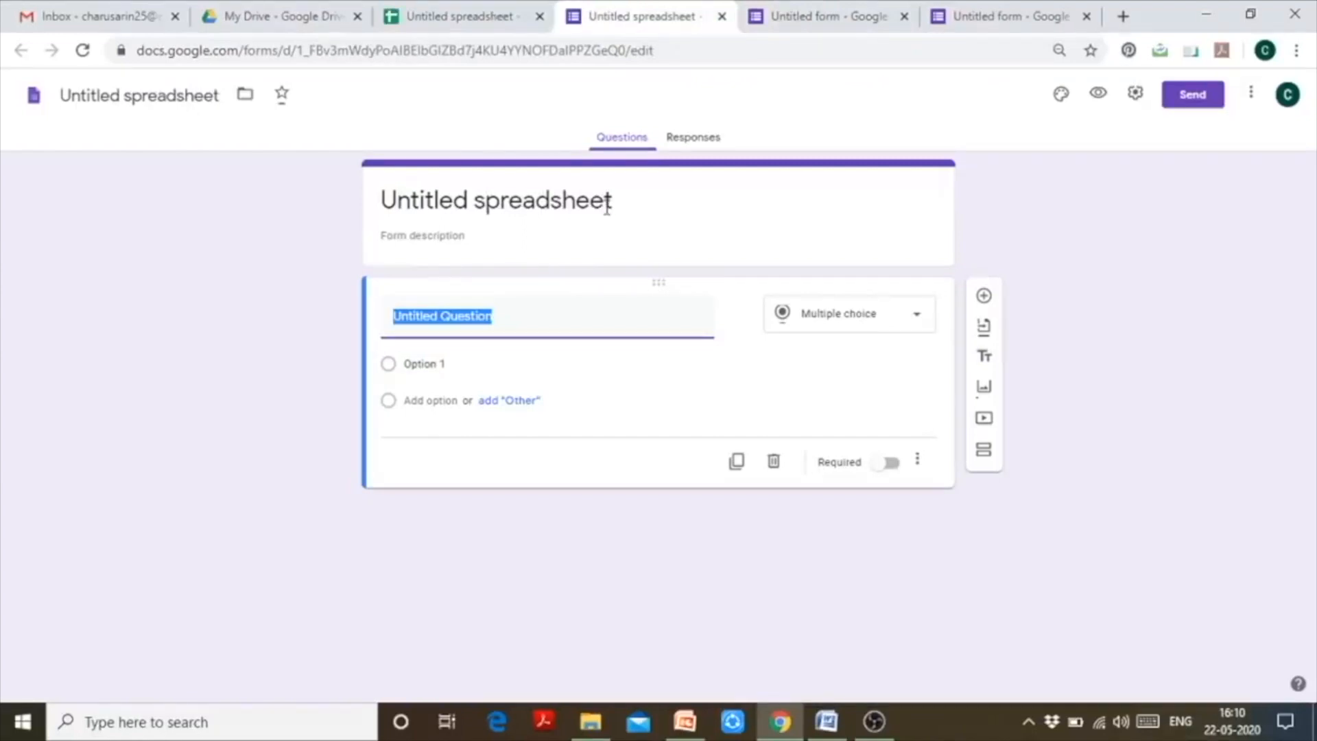
click(625, 194)
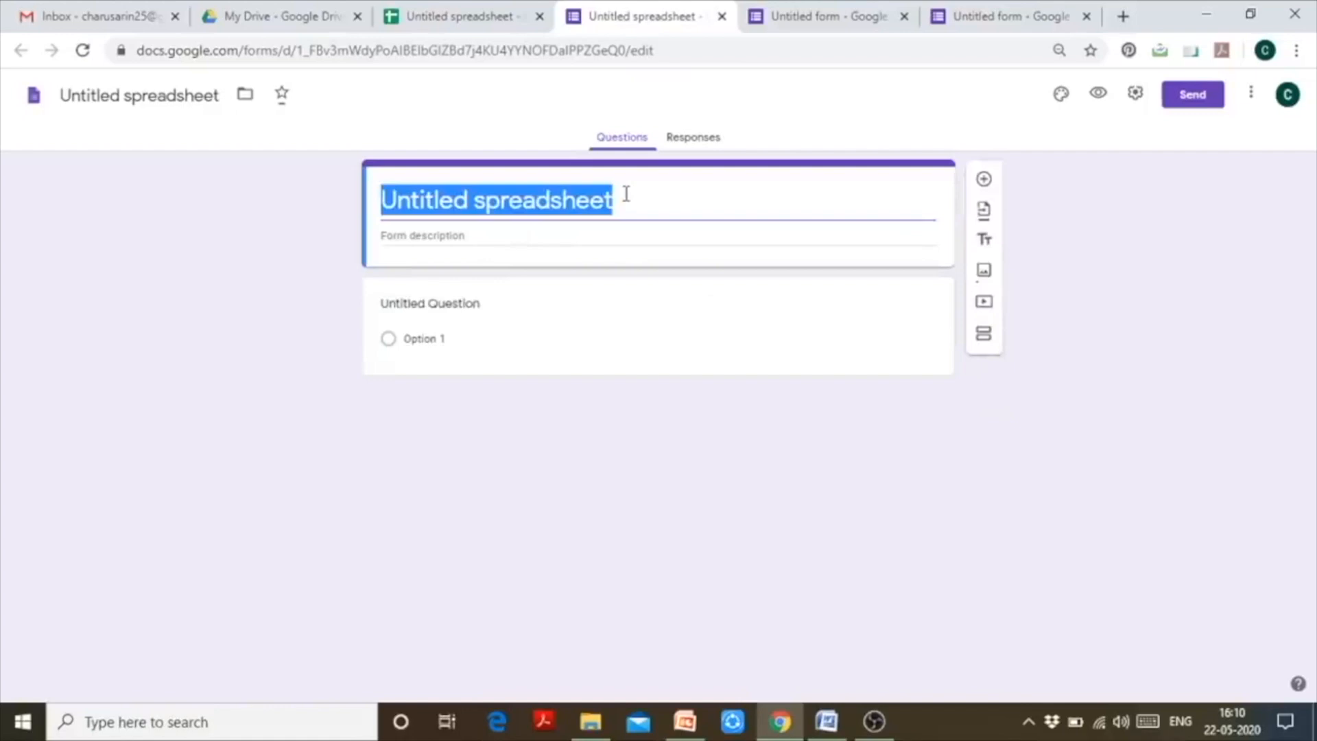
key(BackSpace)
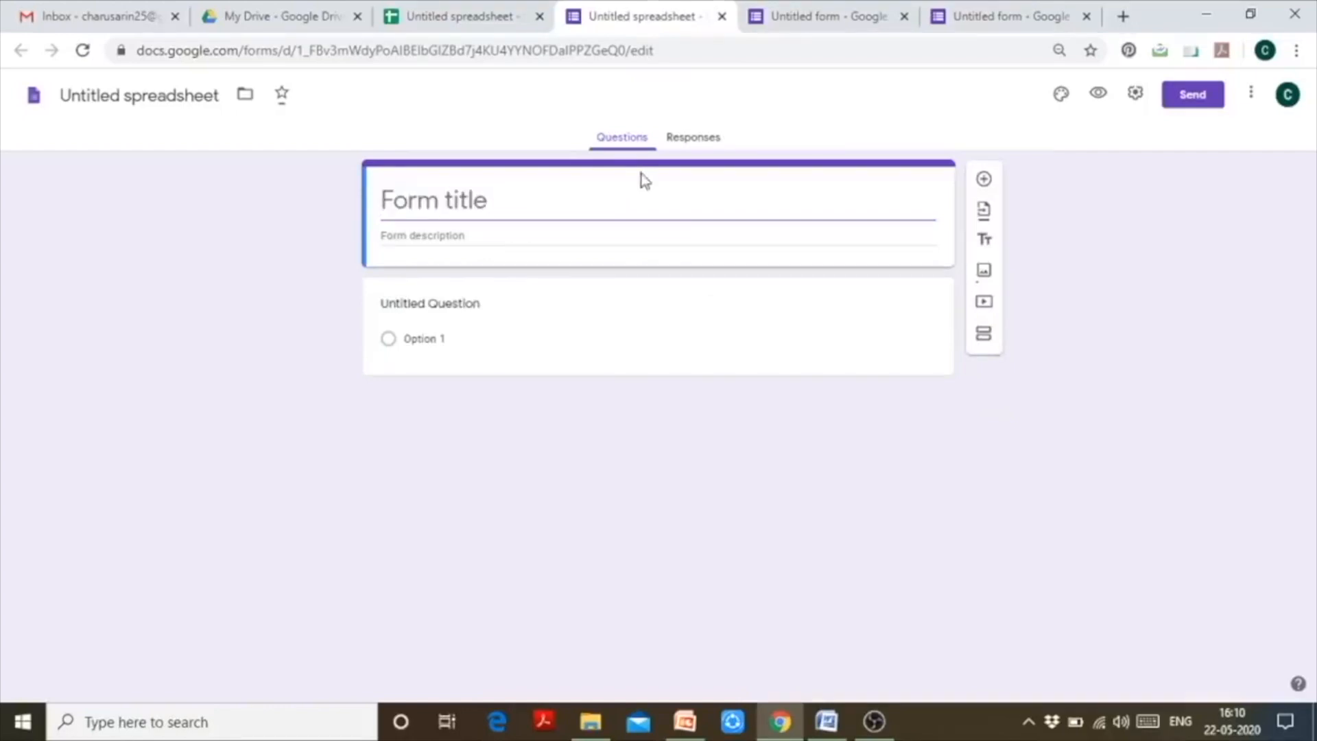
click(539, 18)
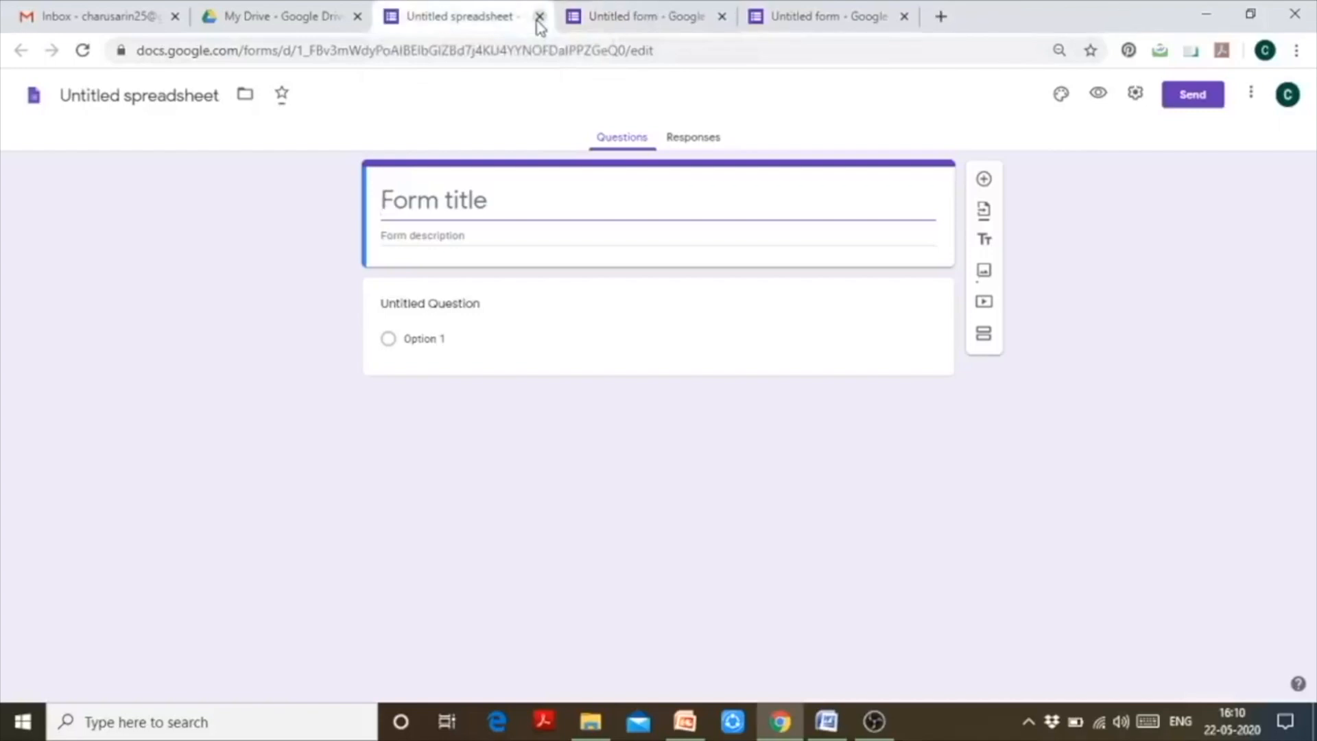
click(539, 18)
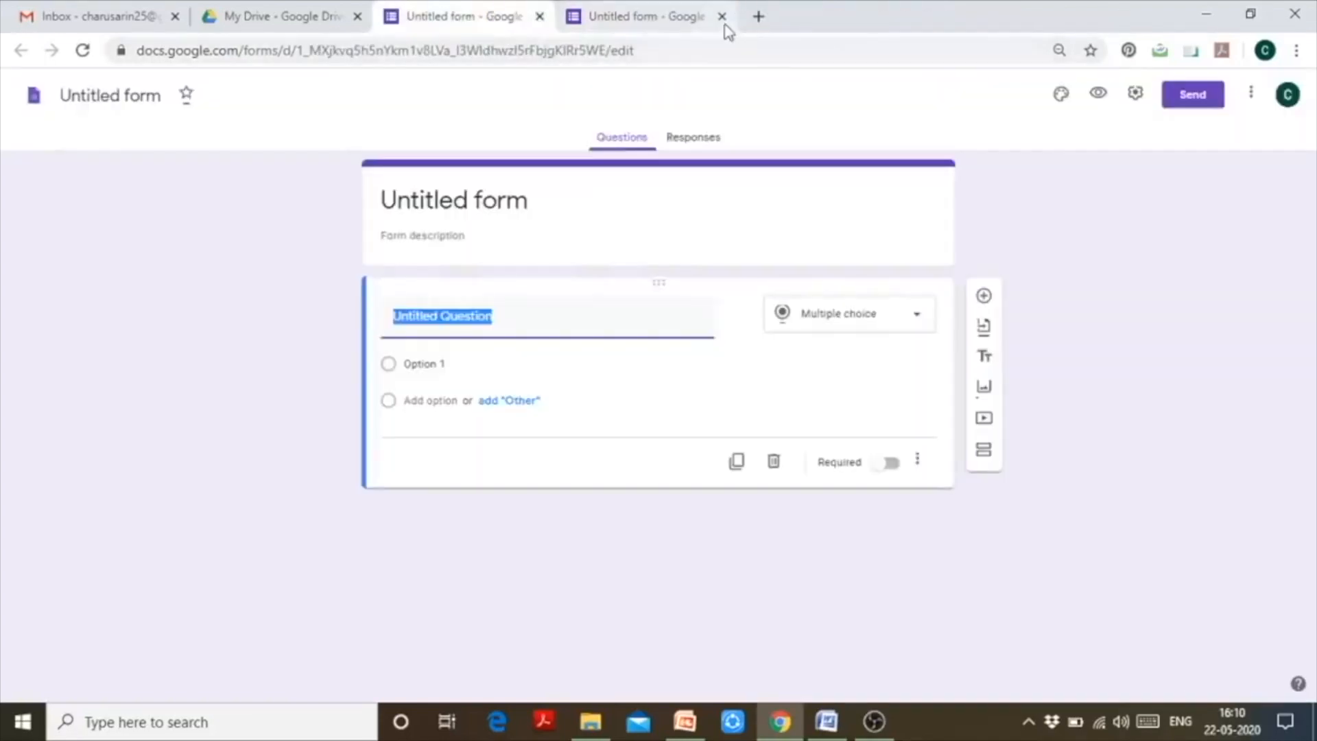
click(722, 16)
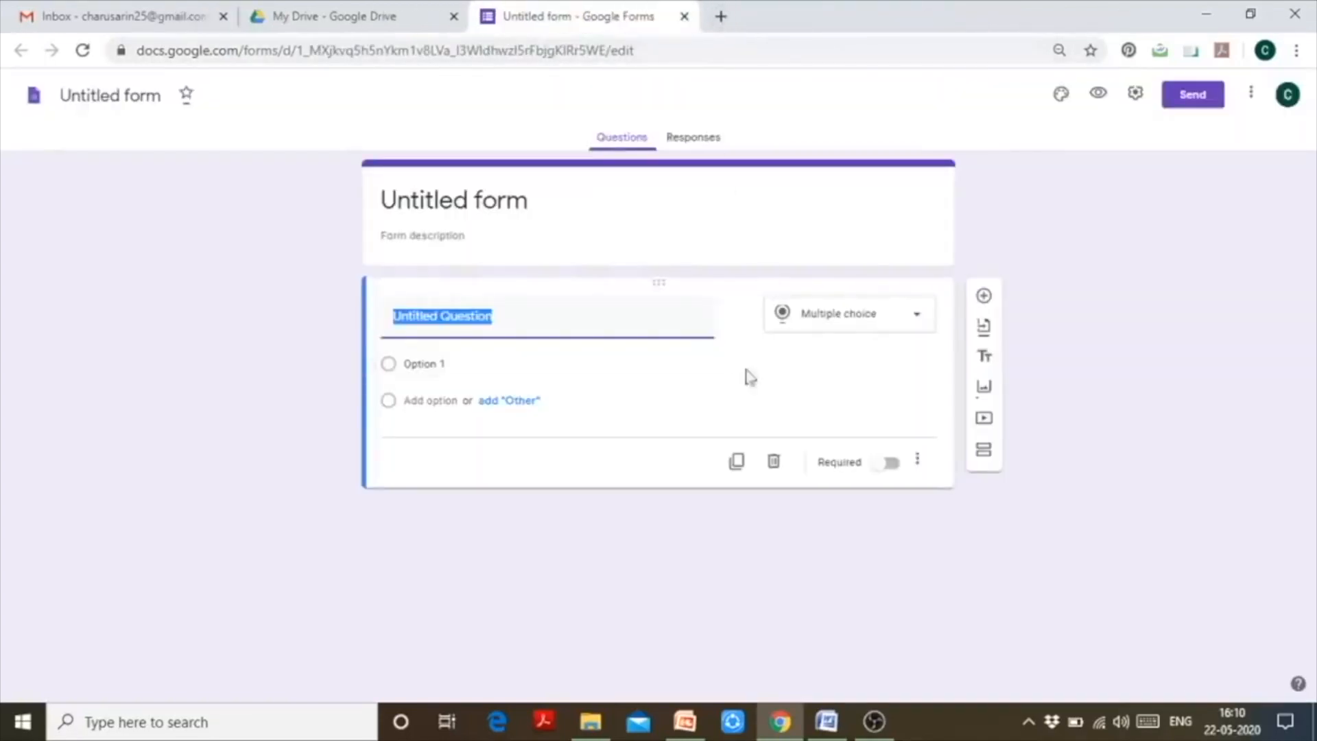
- Title the form 'Research & Publications Profile'
click(533, 201)
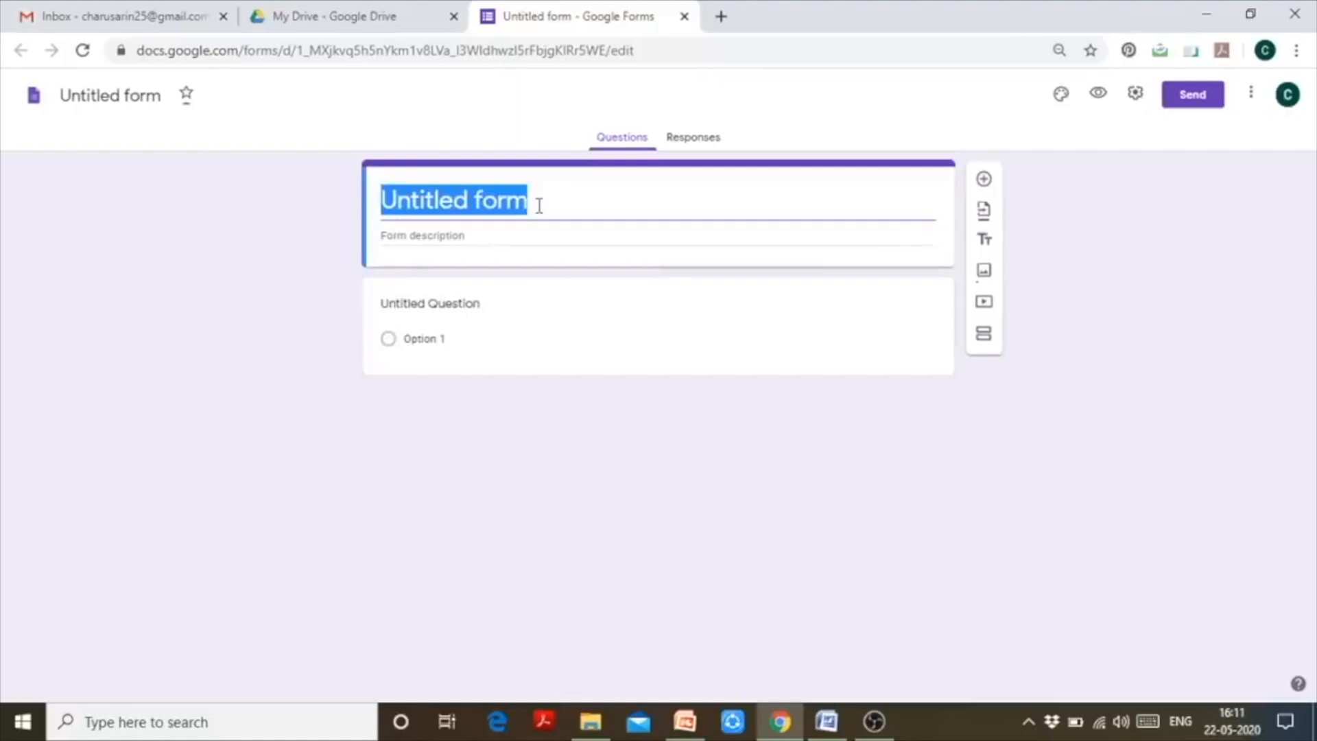
key(BackSpace)
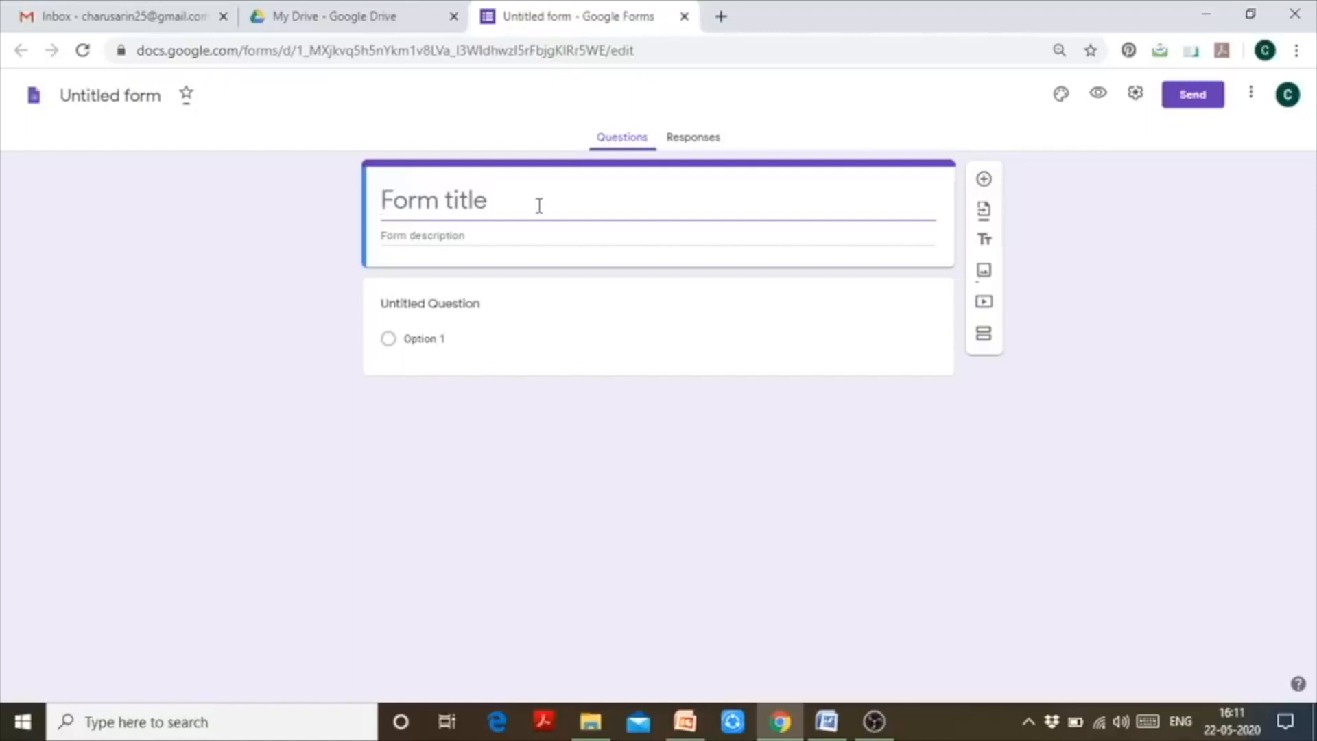
text(Resra)
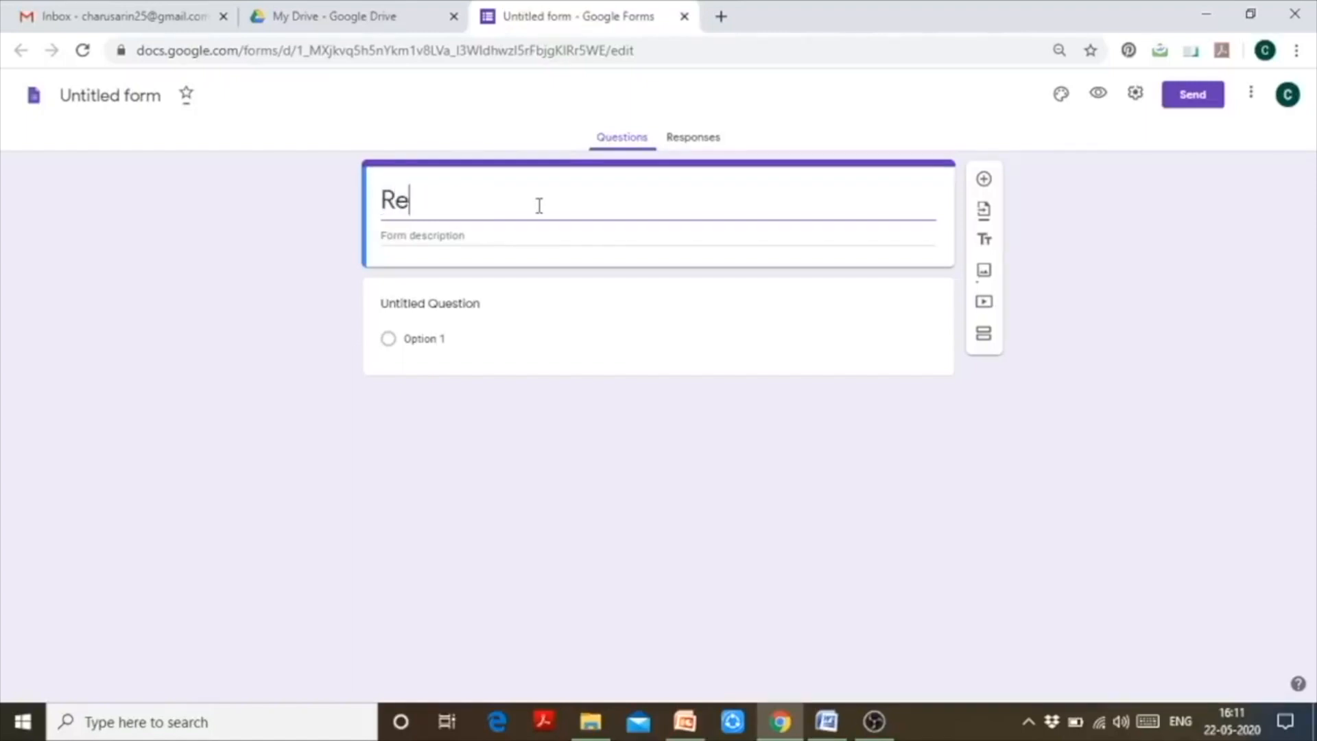
key(BackSpace)
key(BackSpace)
text(earch)
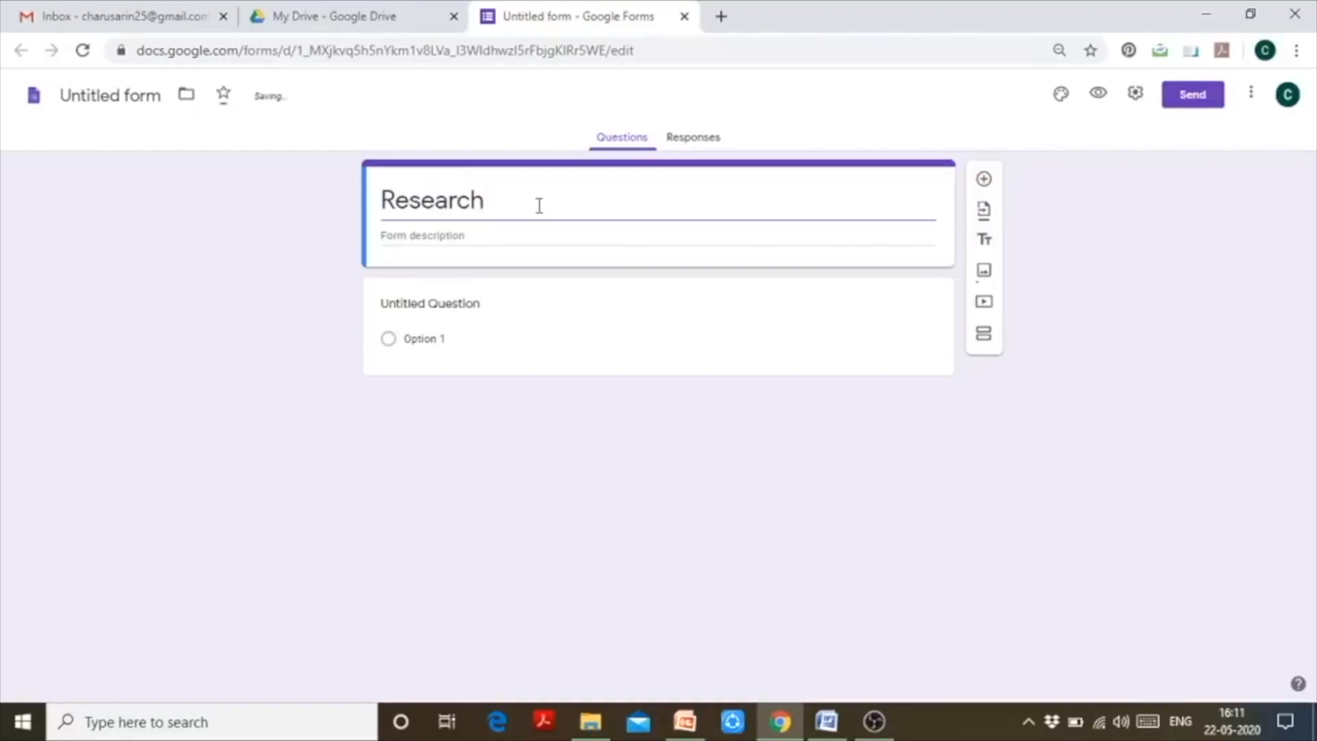
text( & Publications)
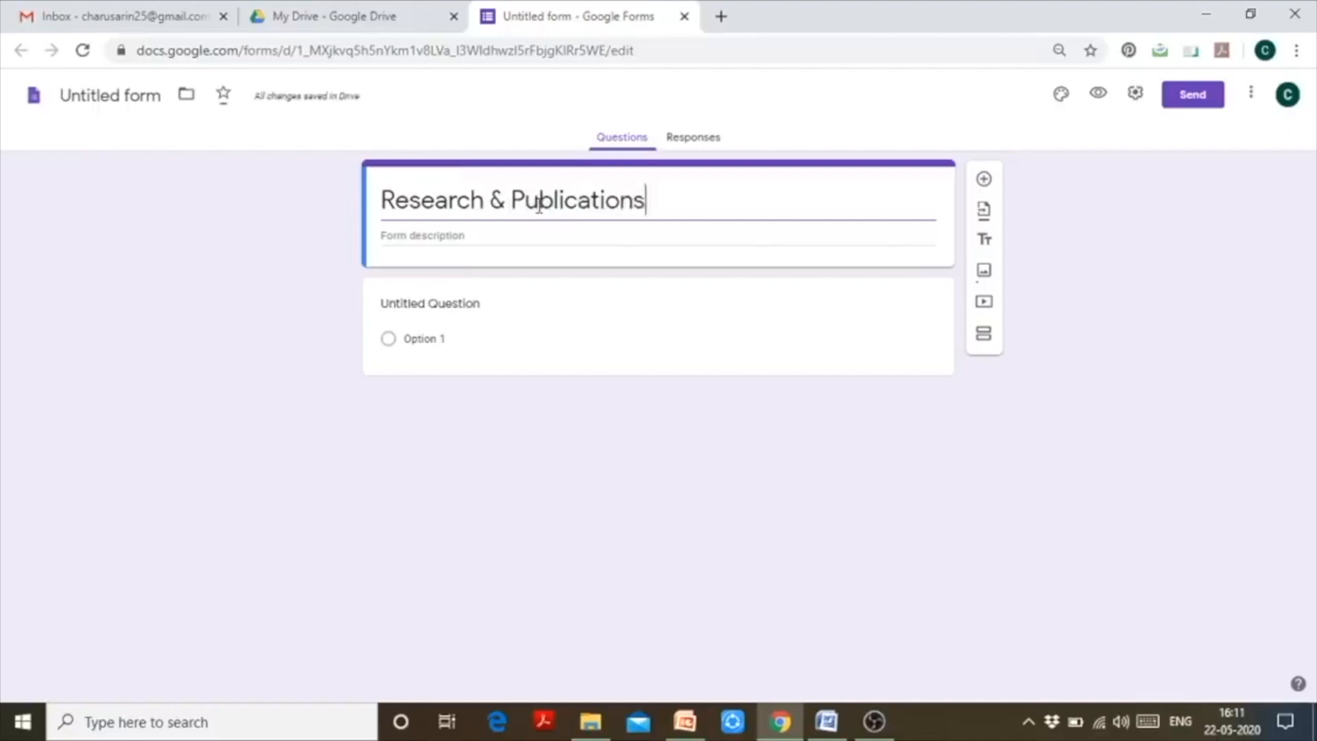
text( Profile)
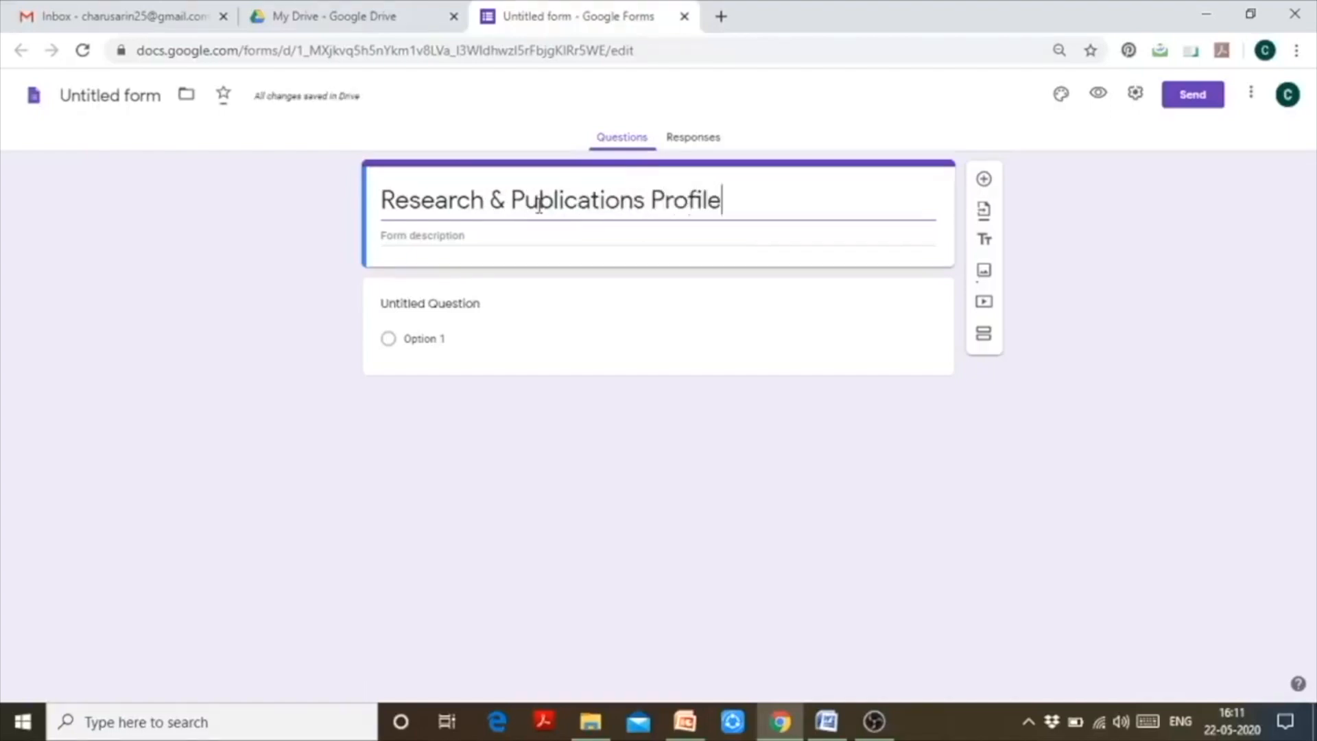
- Add the description 'The information collected through this form will be used solely for the purpose of NAAC'
click(460, 236)
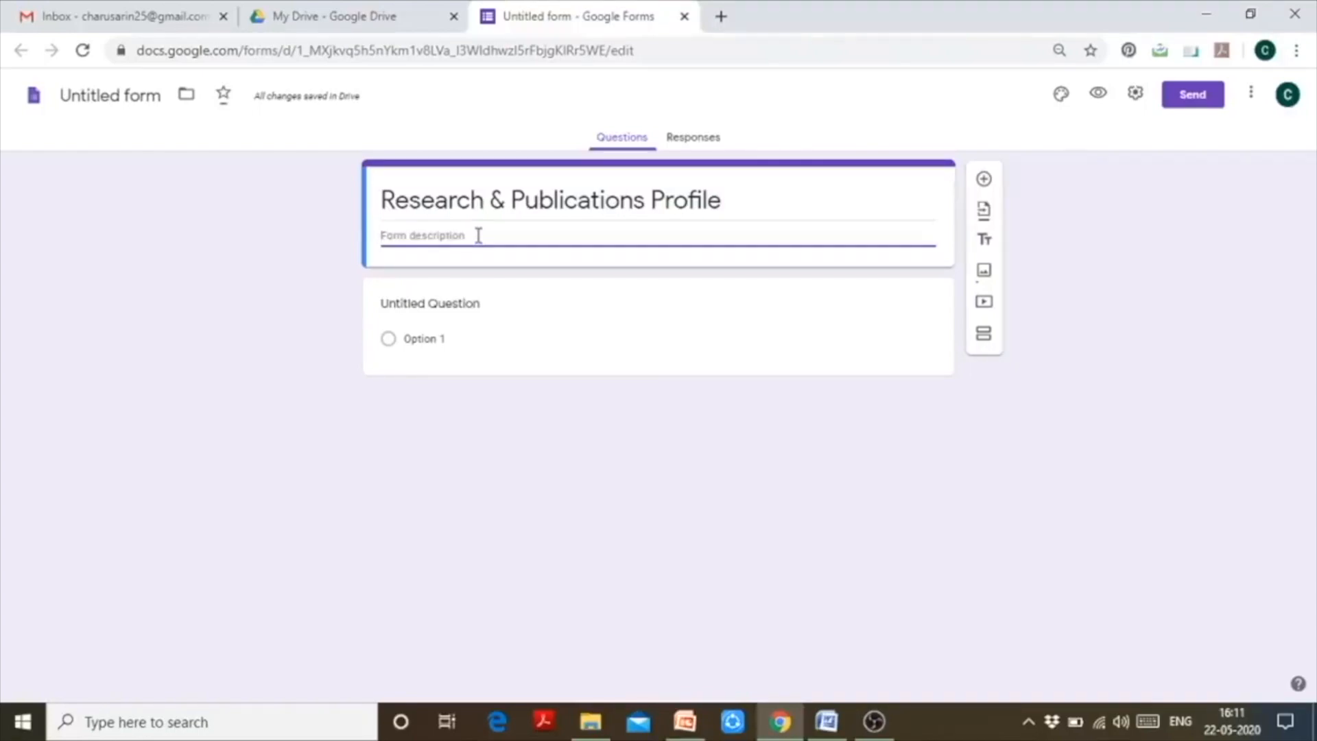
text(This)
key(BackSpace)
key(BackSpace)
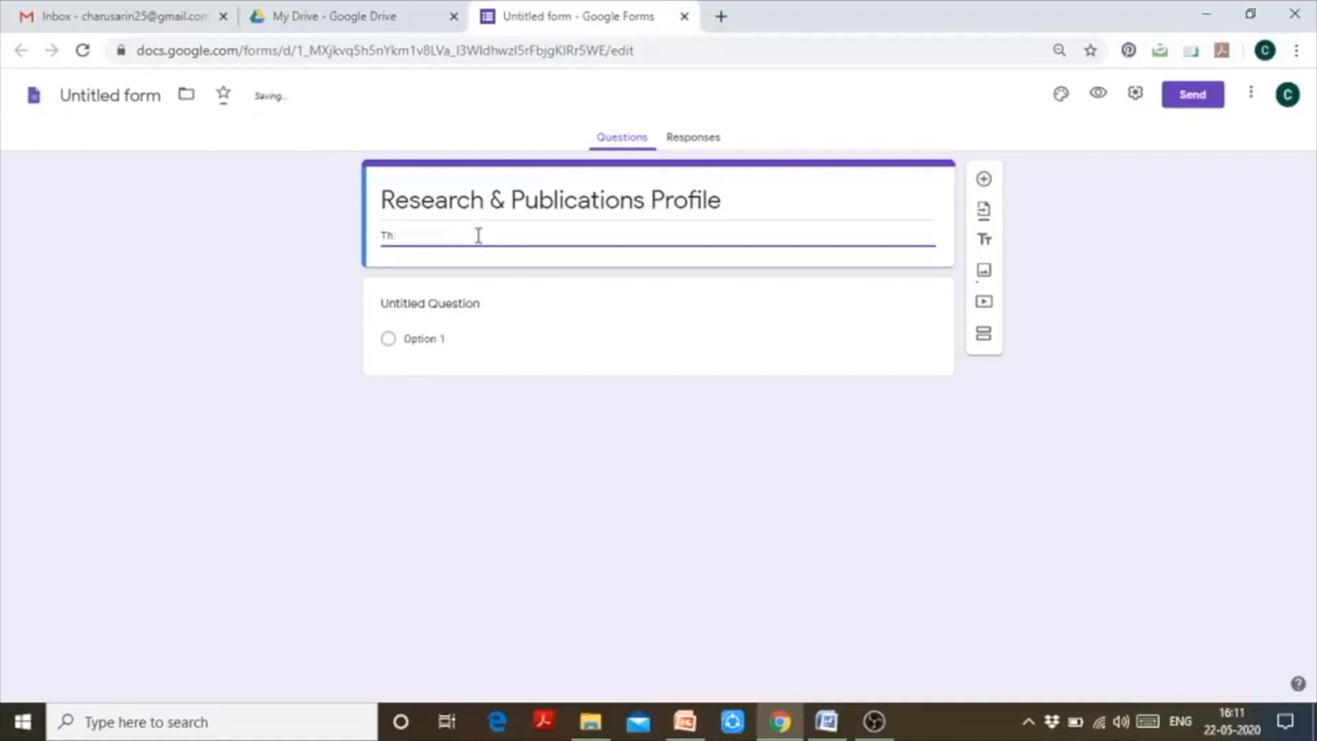
text(e information collect)
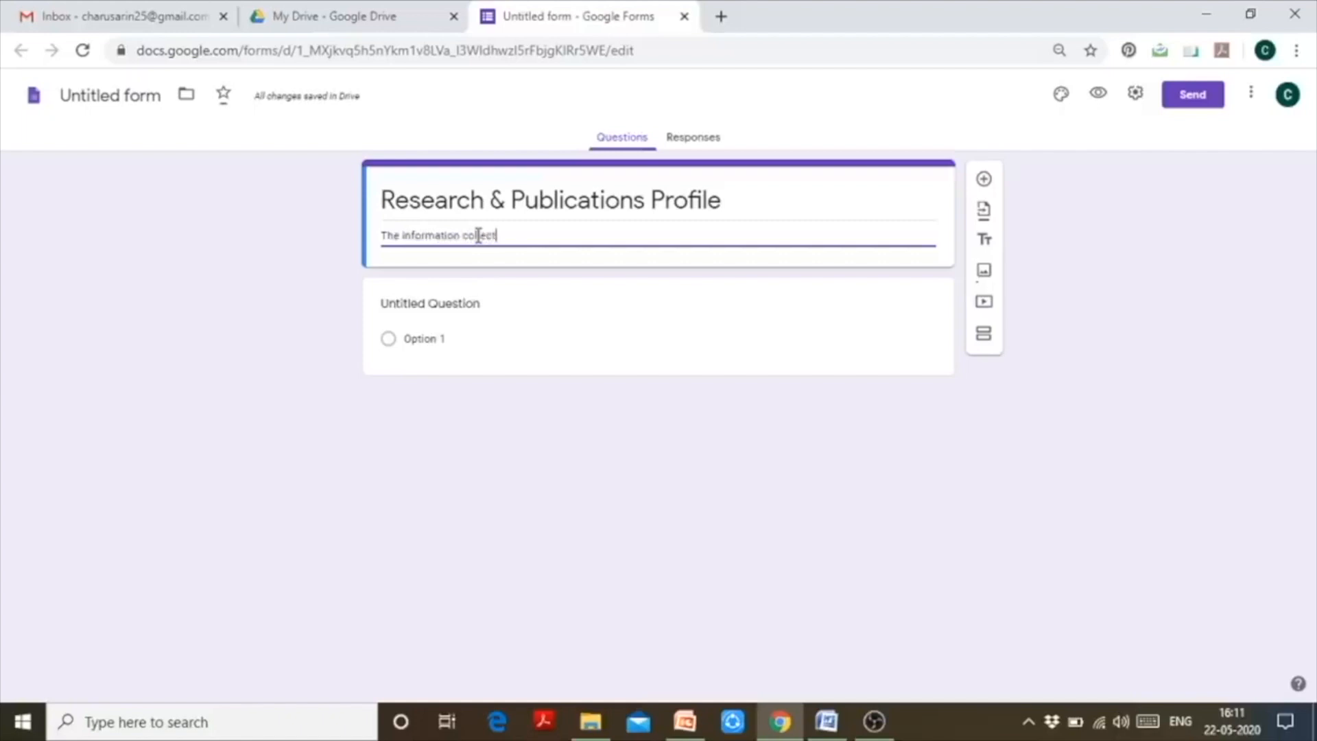
text(ed through)
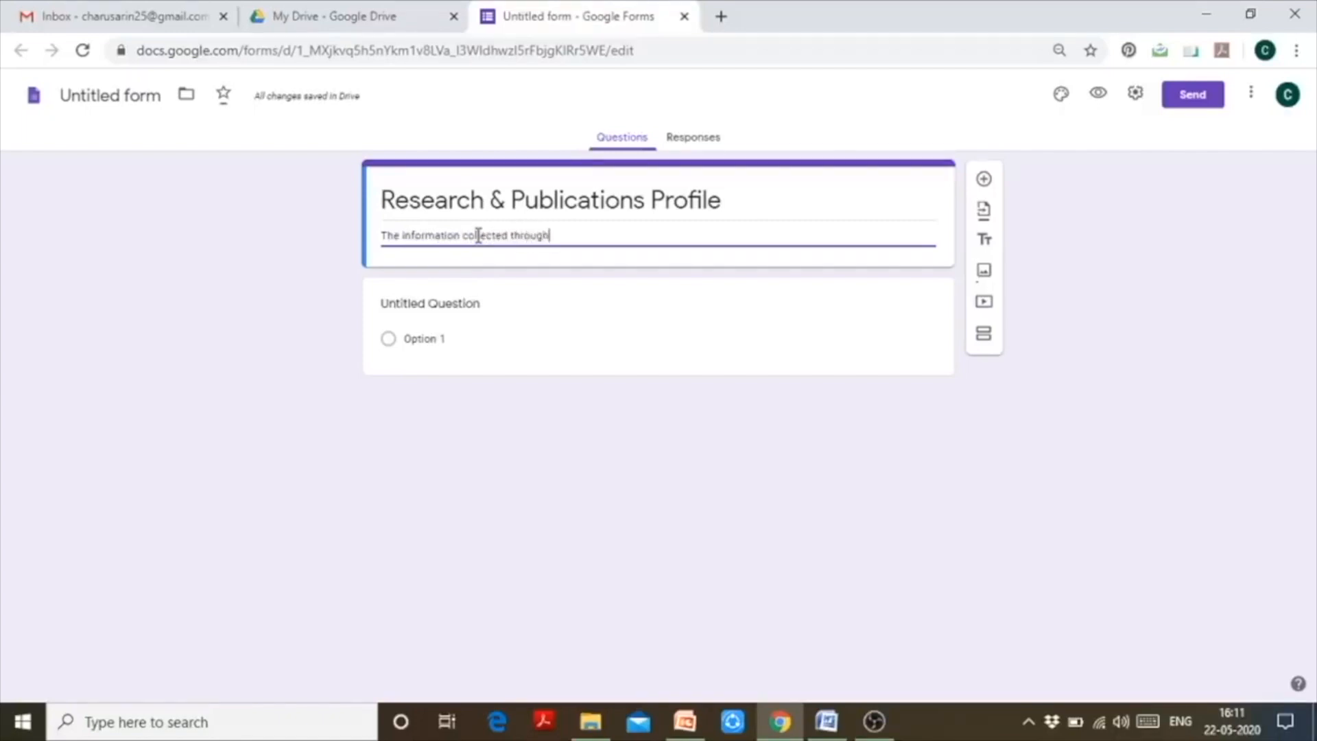
text( this form will)
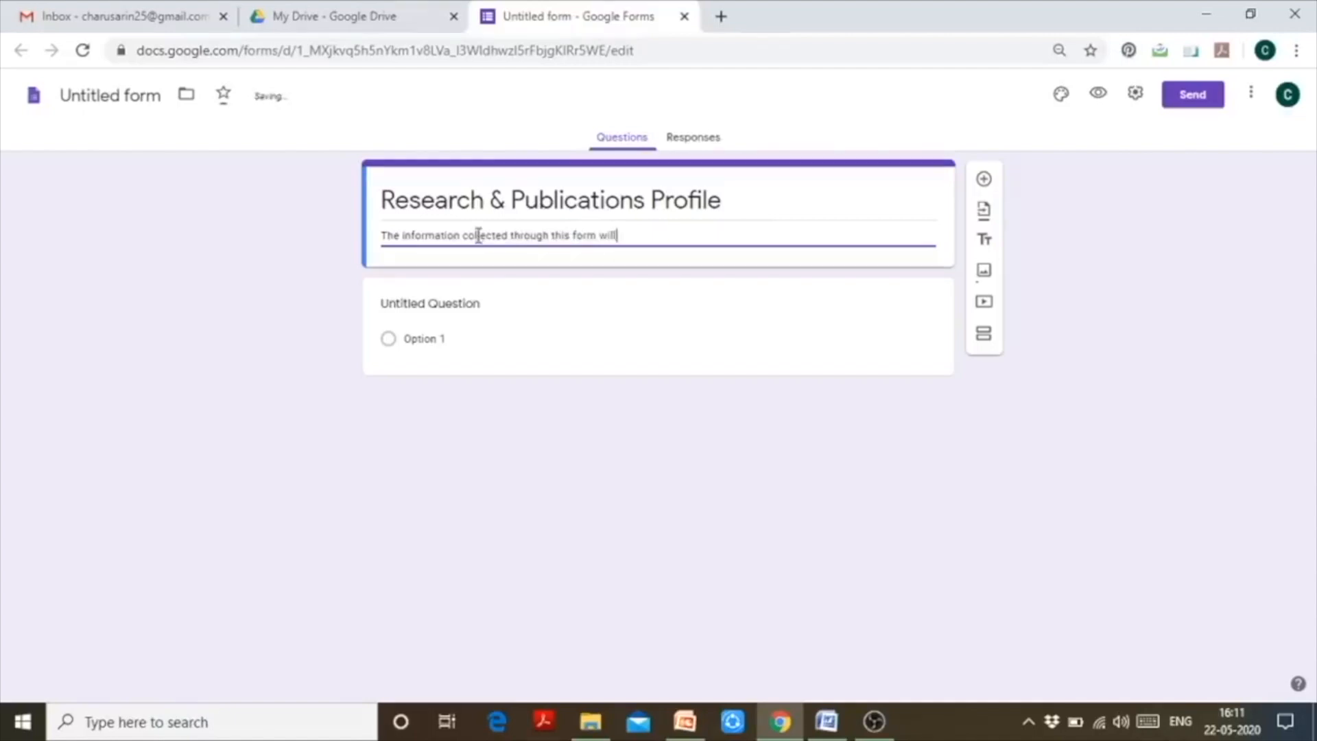
text( be used soleley)
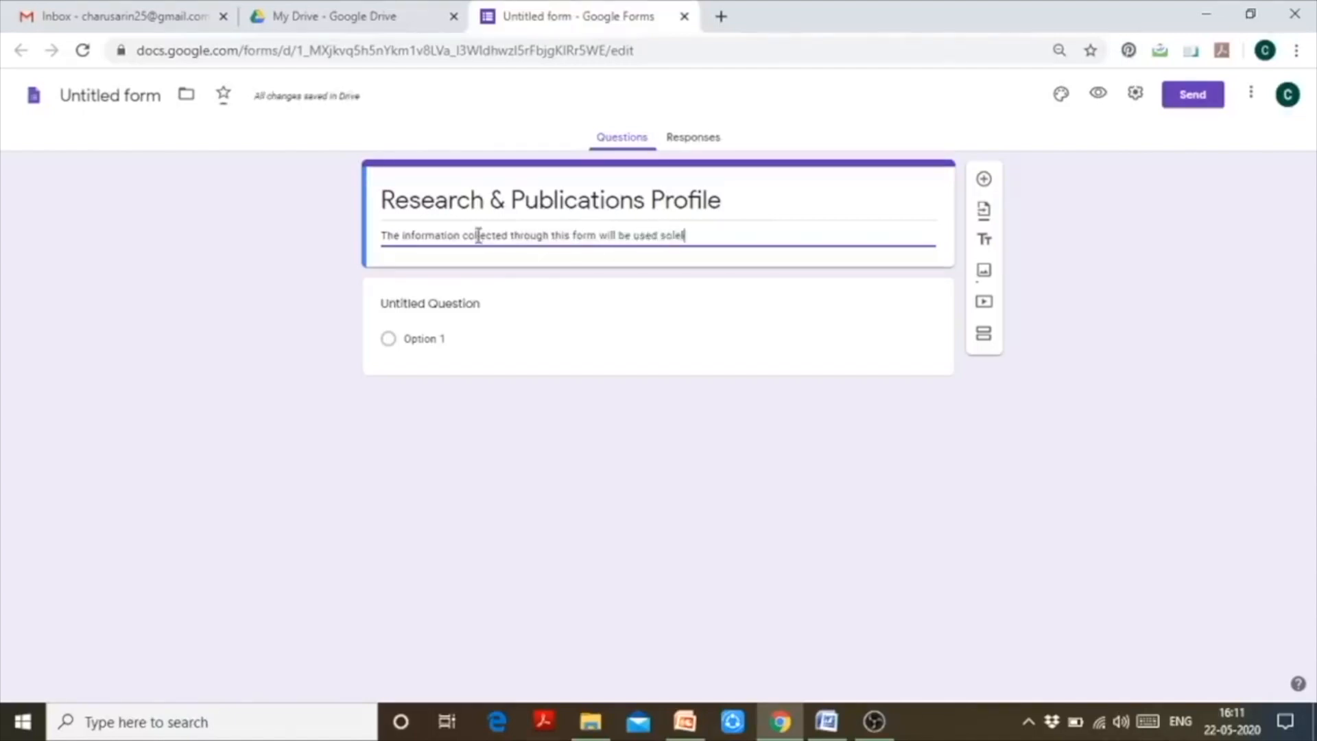
key(BackSpace)
key(BackSpace)
key(BackSpace)
key(BackSpace)
text(ly for the purpose of NAAC)
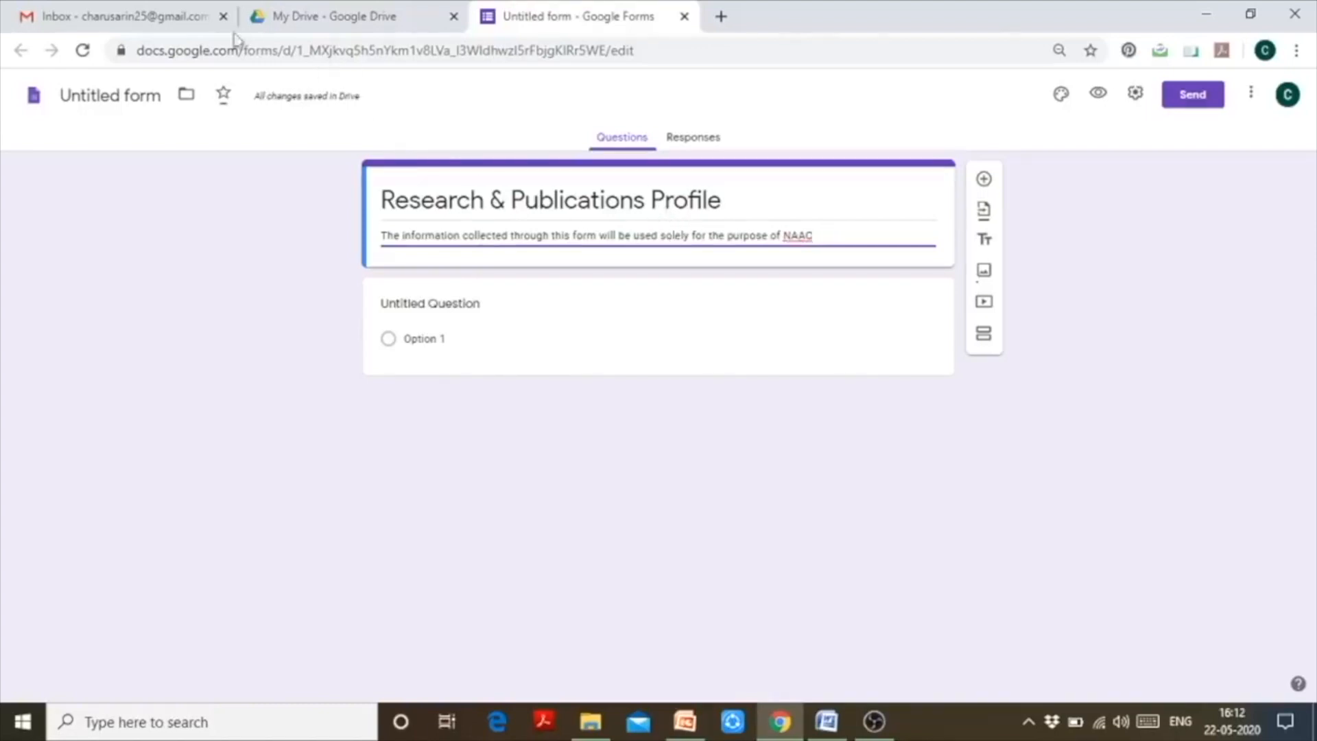
click(90, 94)
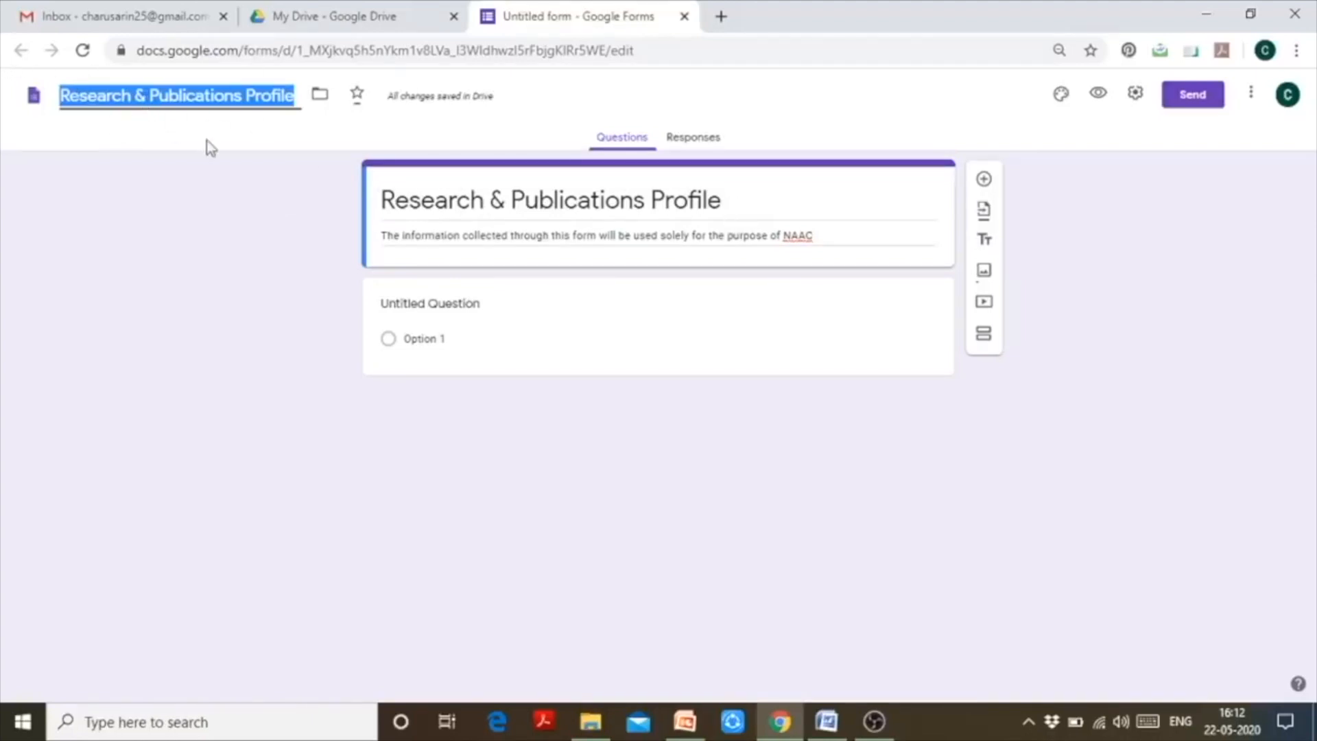
- Rename the form file to 'Faculty's Research & Publications Profile'
click(61, 97)
text(FAC)
key(BackSpace)
key(BackSpace)
text(aculty's)
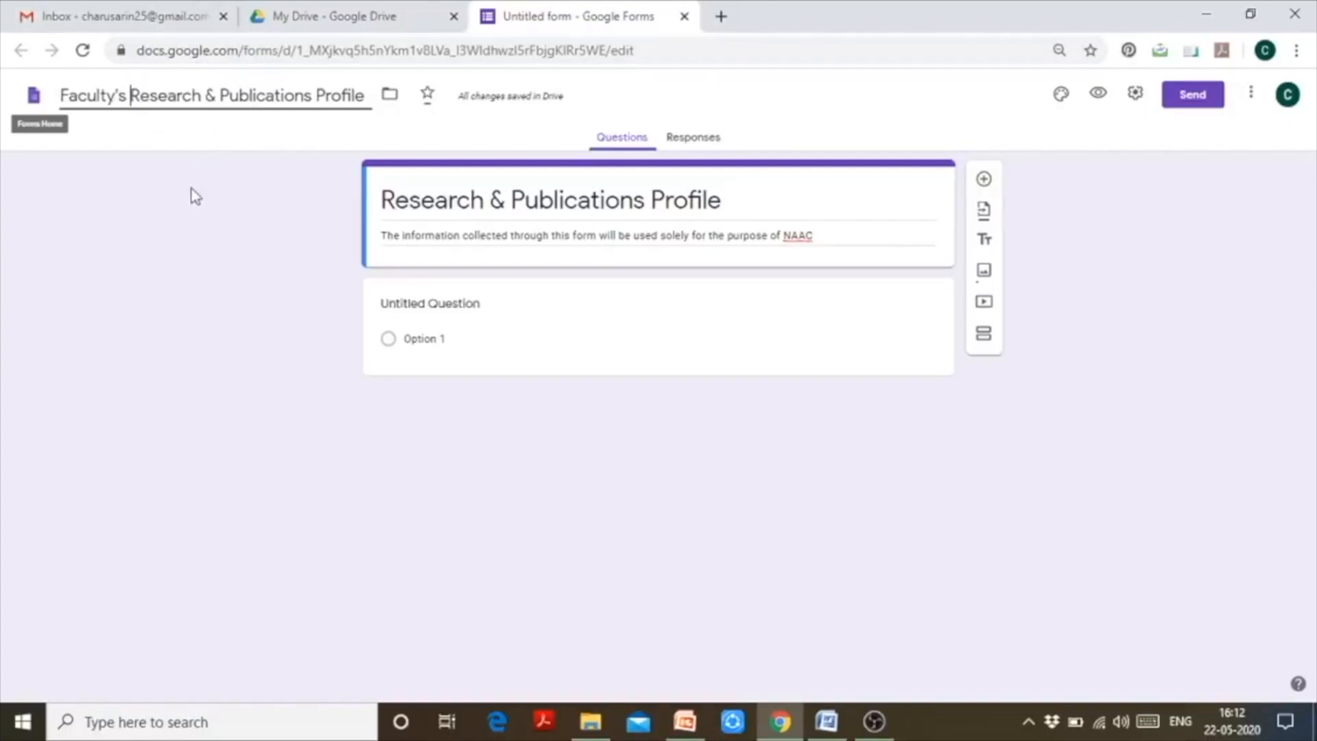
click(218, 214)
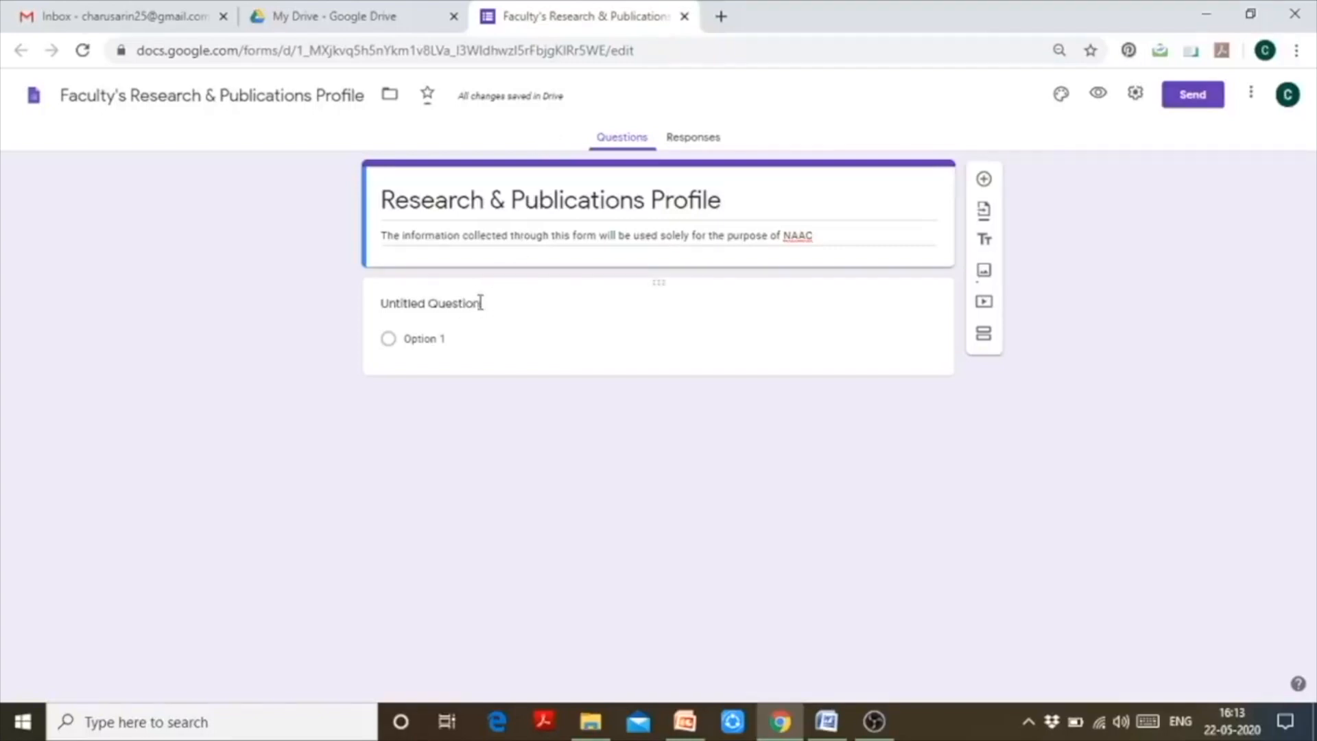
click(519, 306)
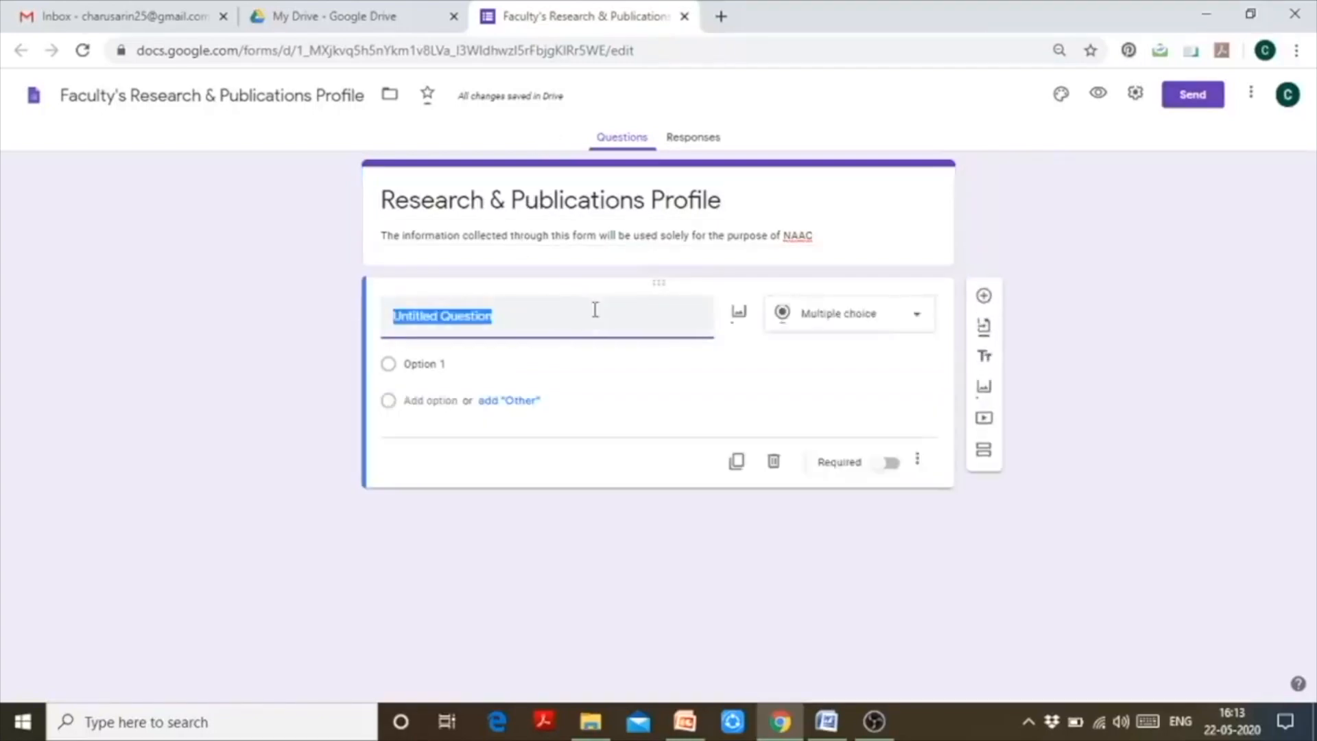
- Retitle the first question 'Faculty Name'
key(BackSpace)
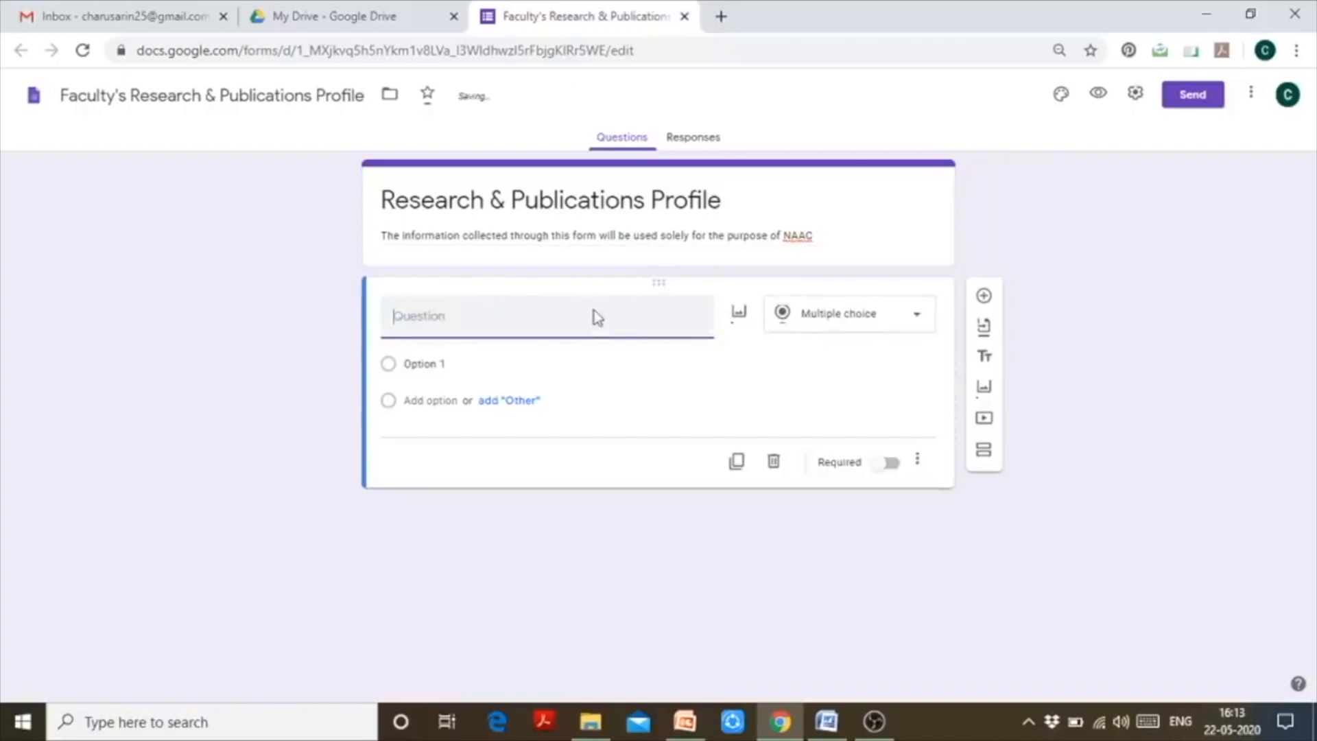
text(Fa)
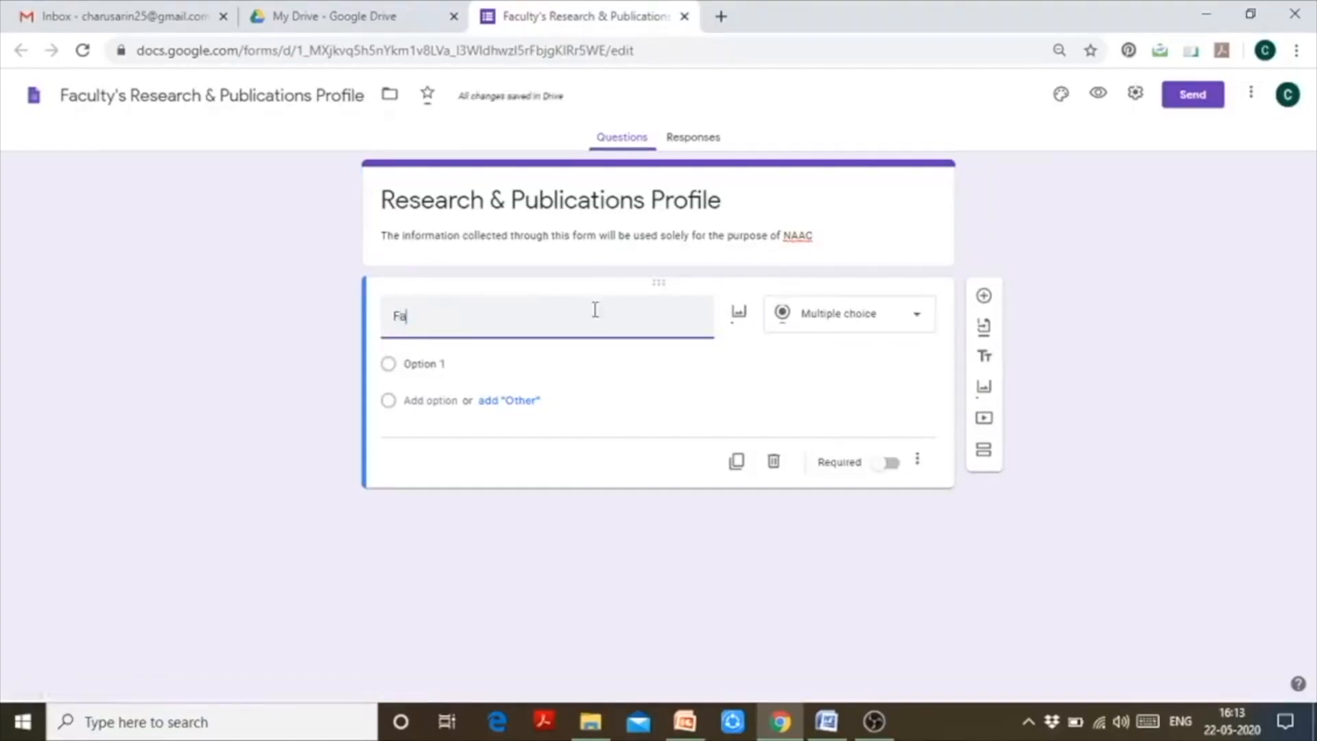
text(culty Nm)
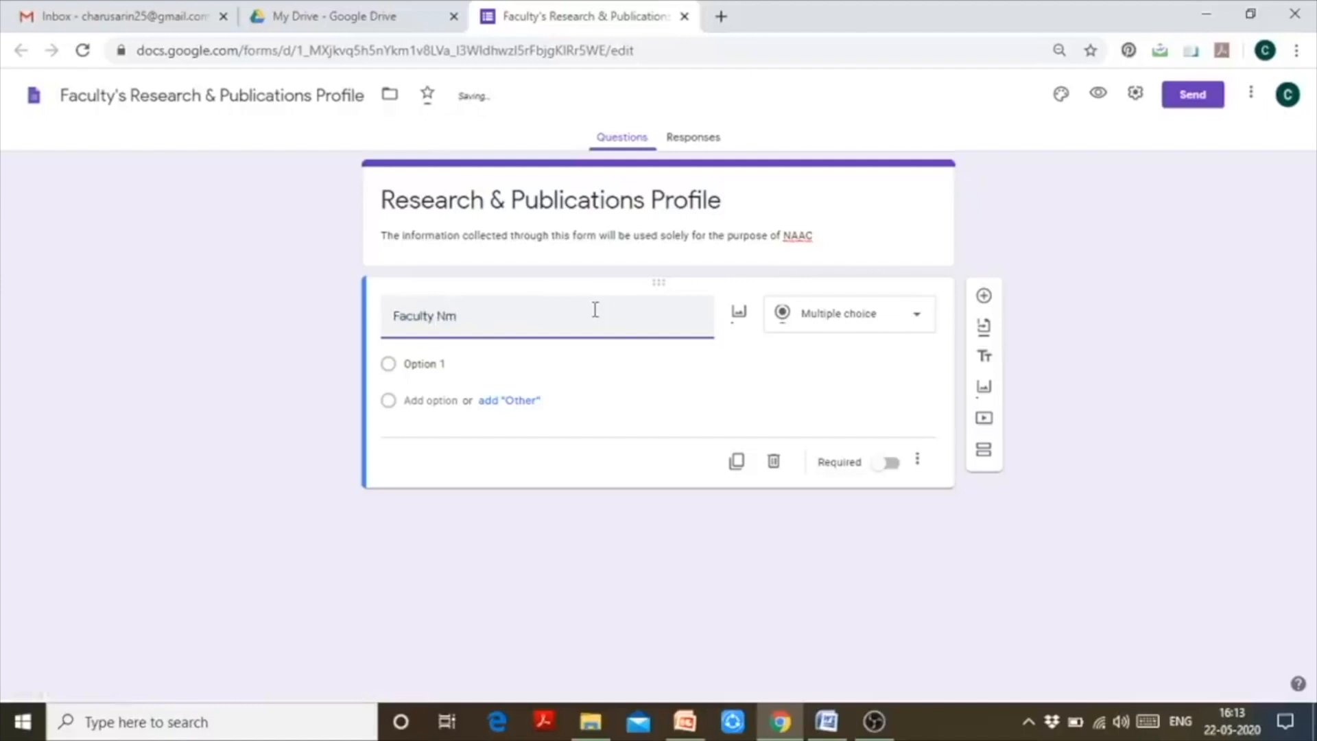
key(BackSpace)
text(ame)
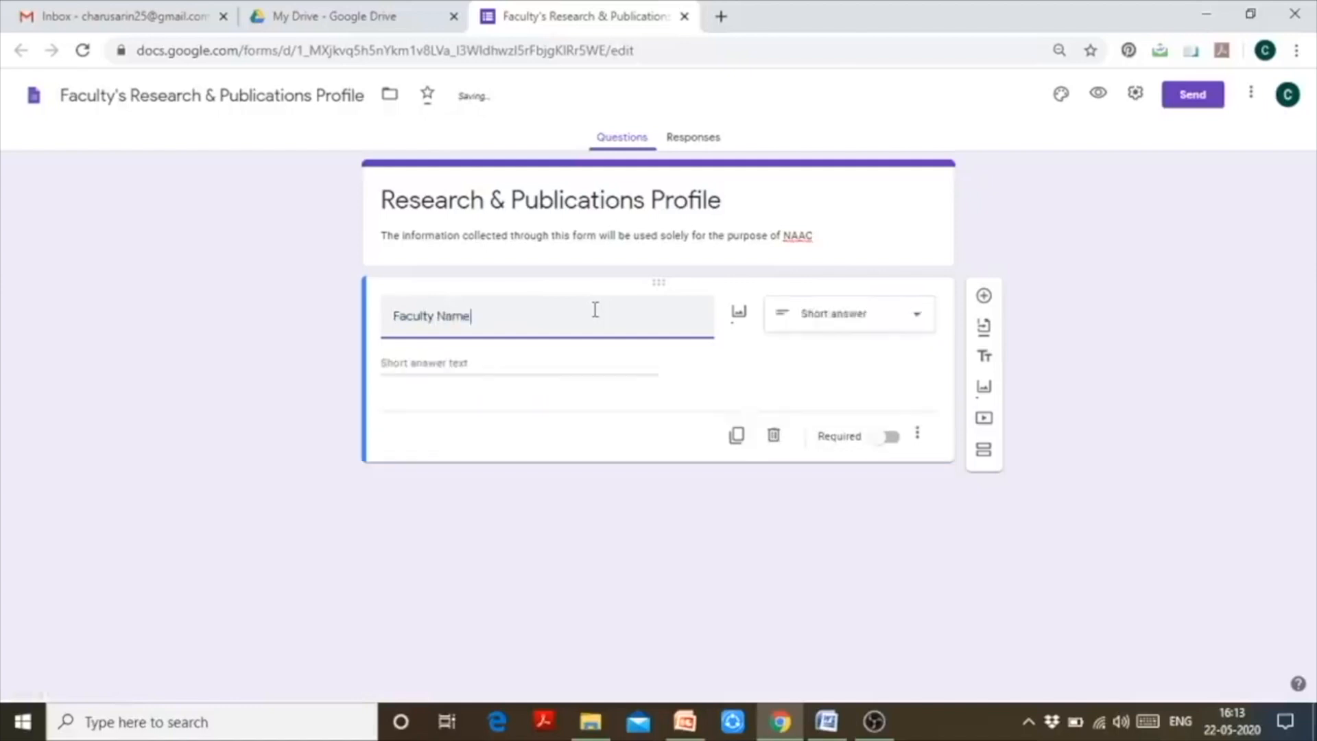
- Make Faculty Name a Short answer question after briefly trying Paragraph
click(926, 320)
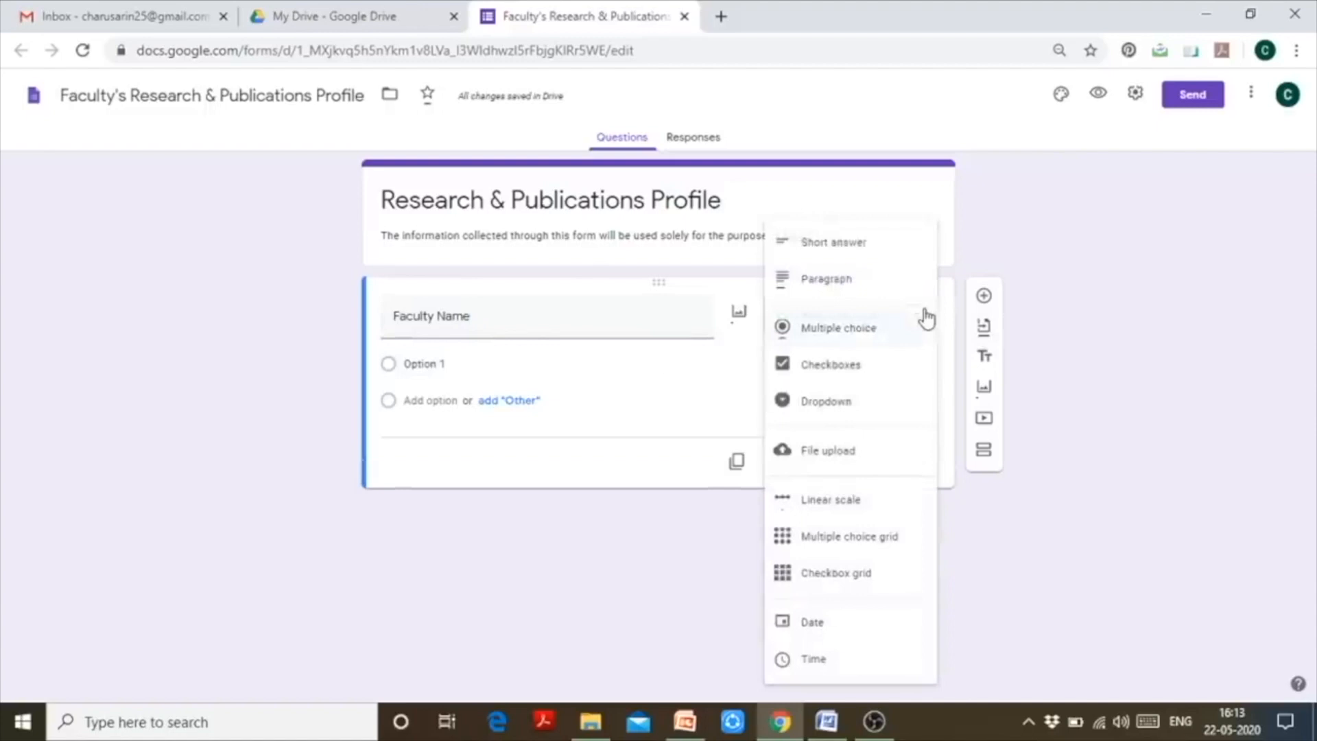
click(914, 255)
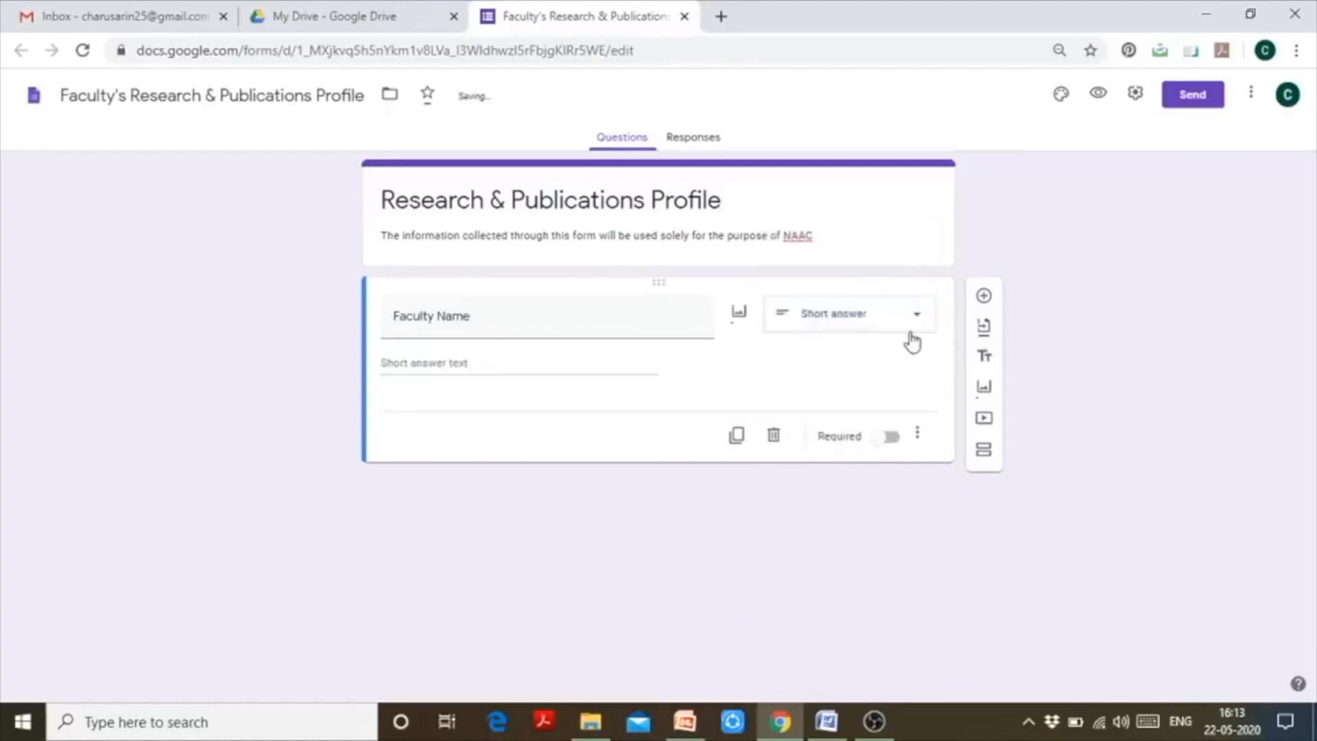
click(913, 330)
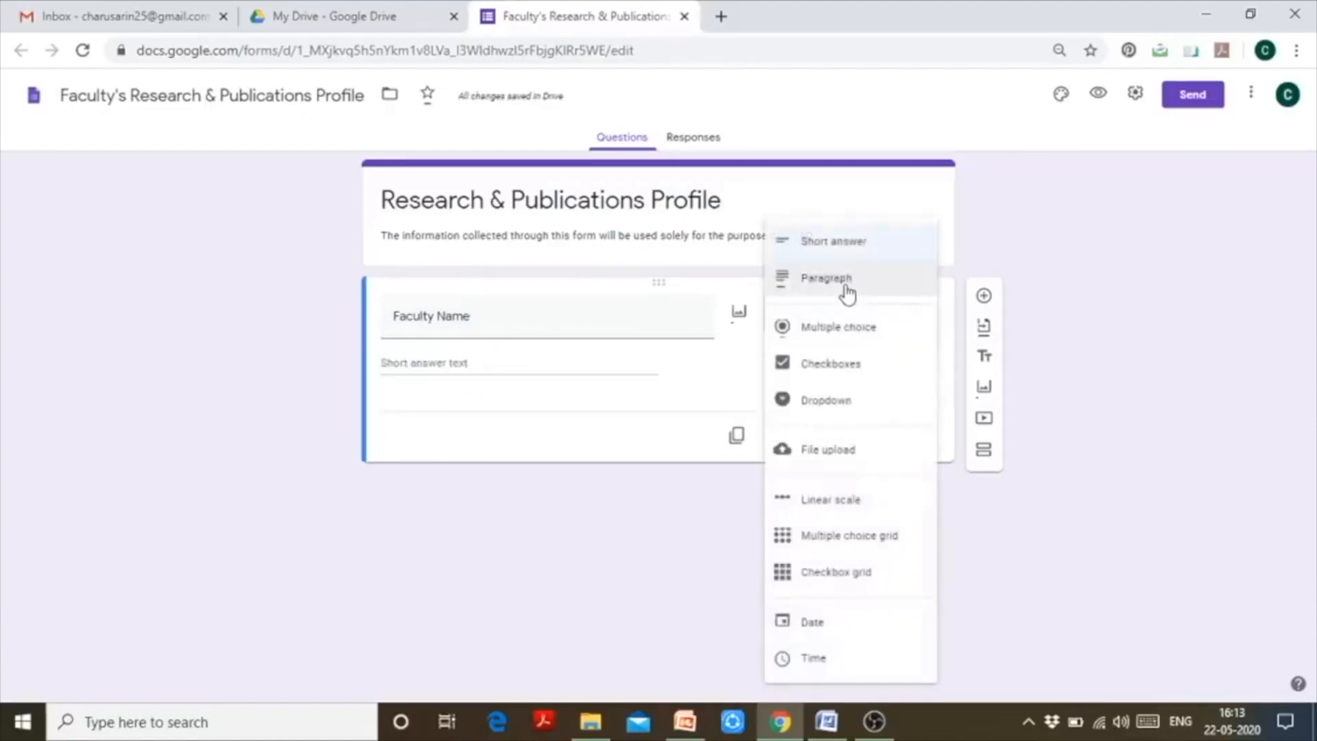
click(847, 294)
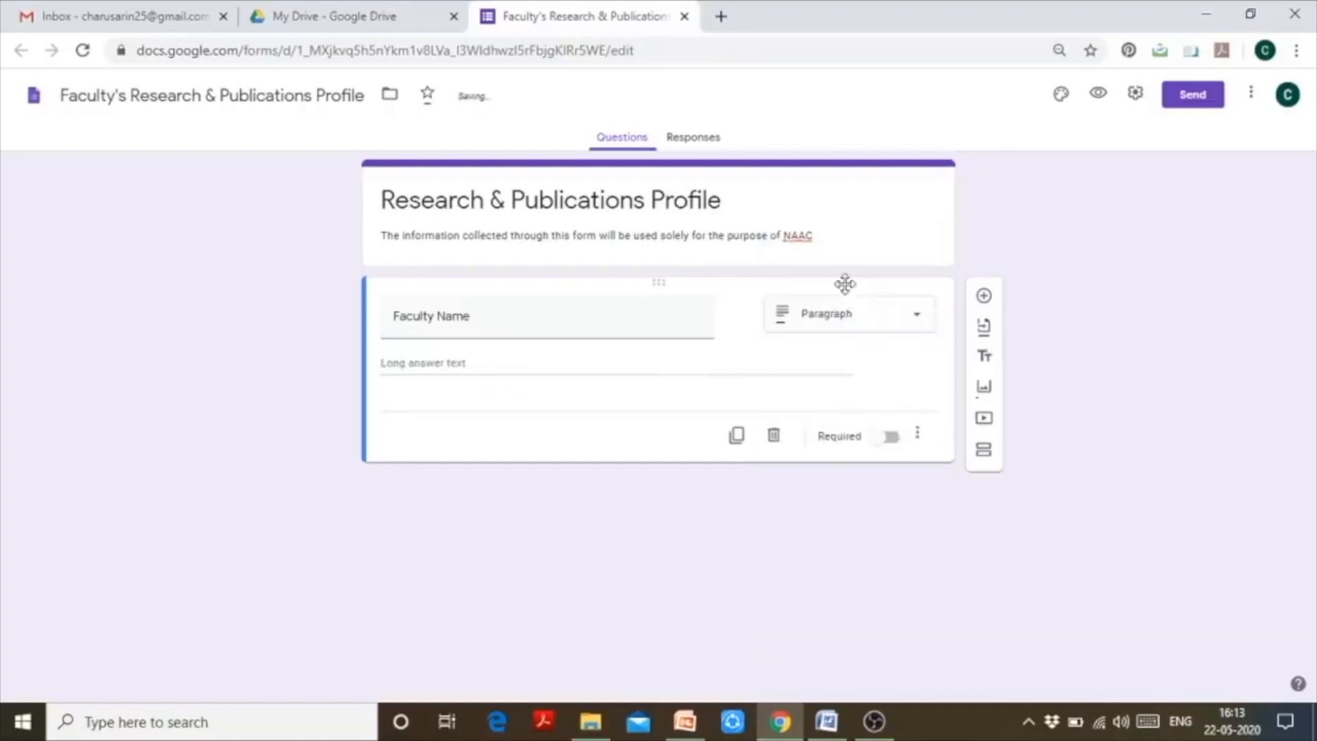
click(928, 328)
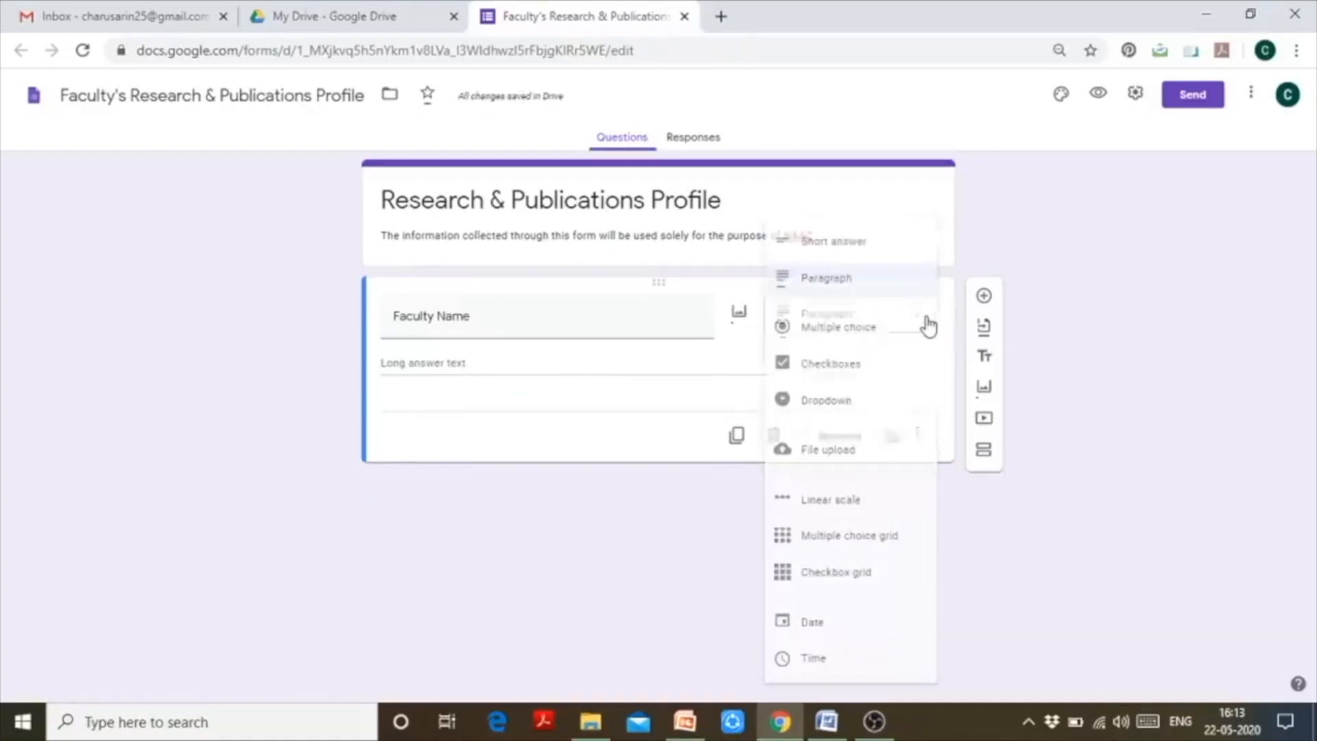
click(884, 247)
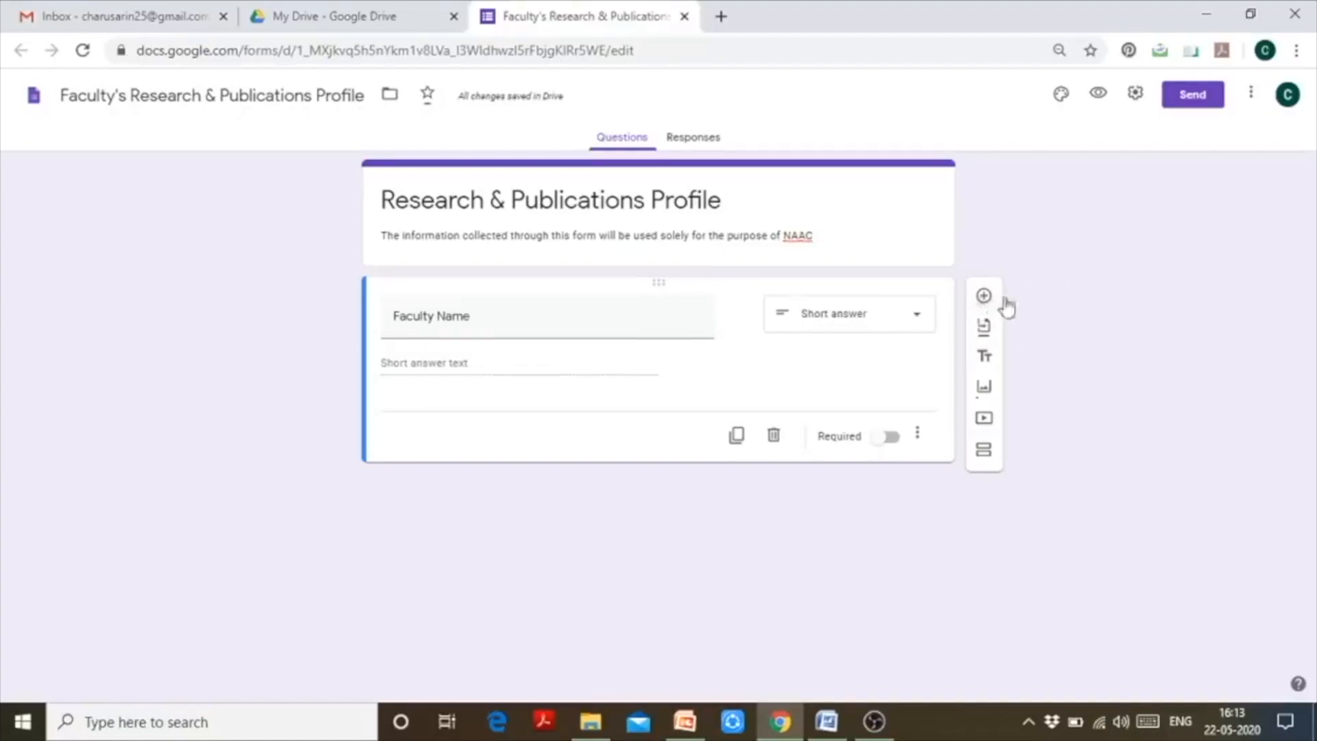
- Add short-answer questions titled 'Email Address' and 'Department' below Faculty Name
click(986, 298)
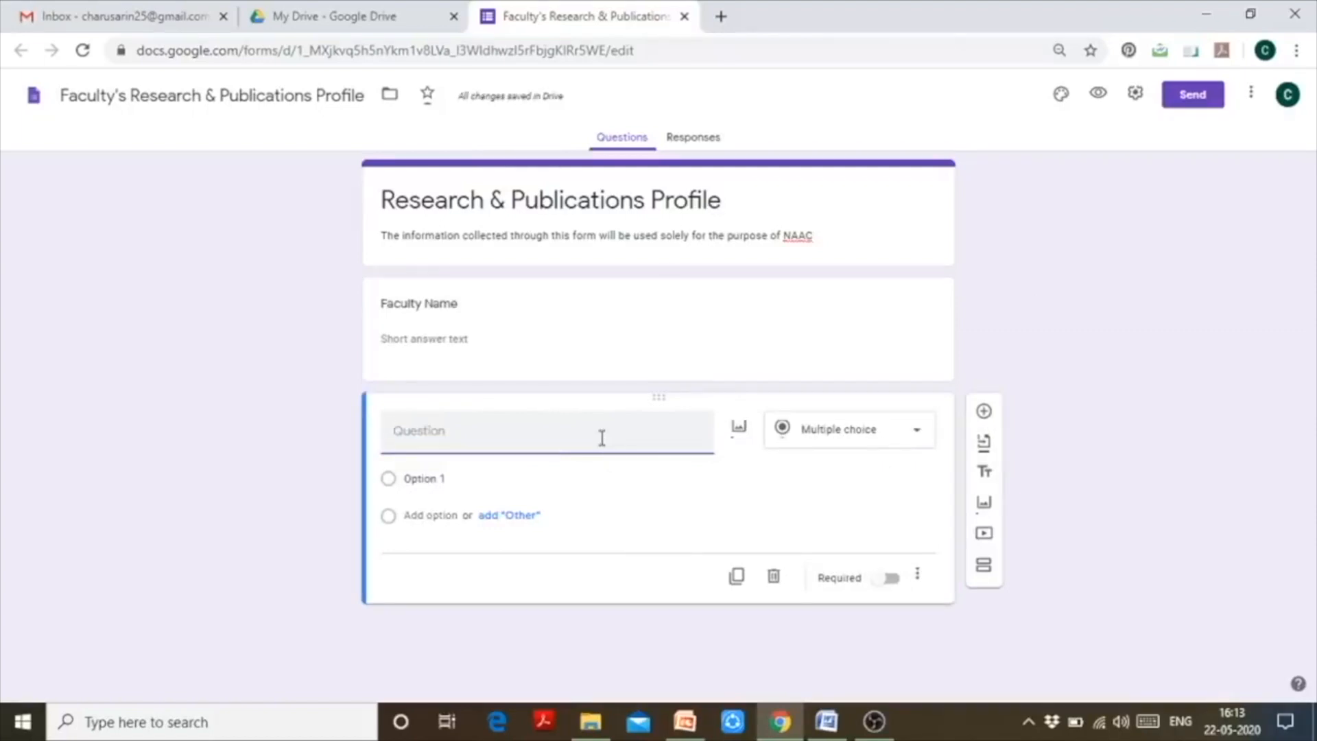
text(Em)
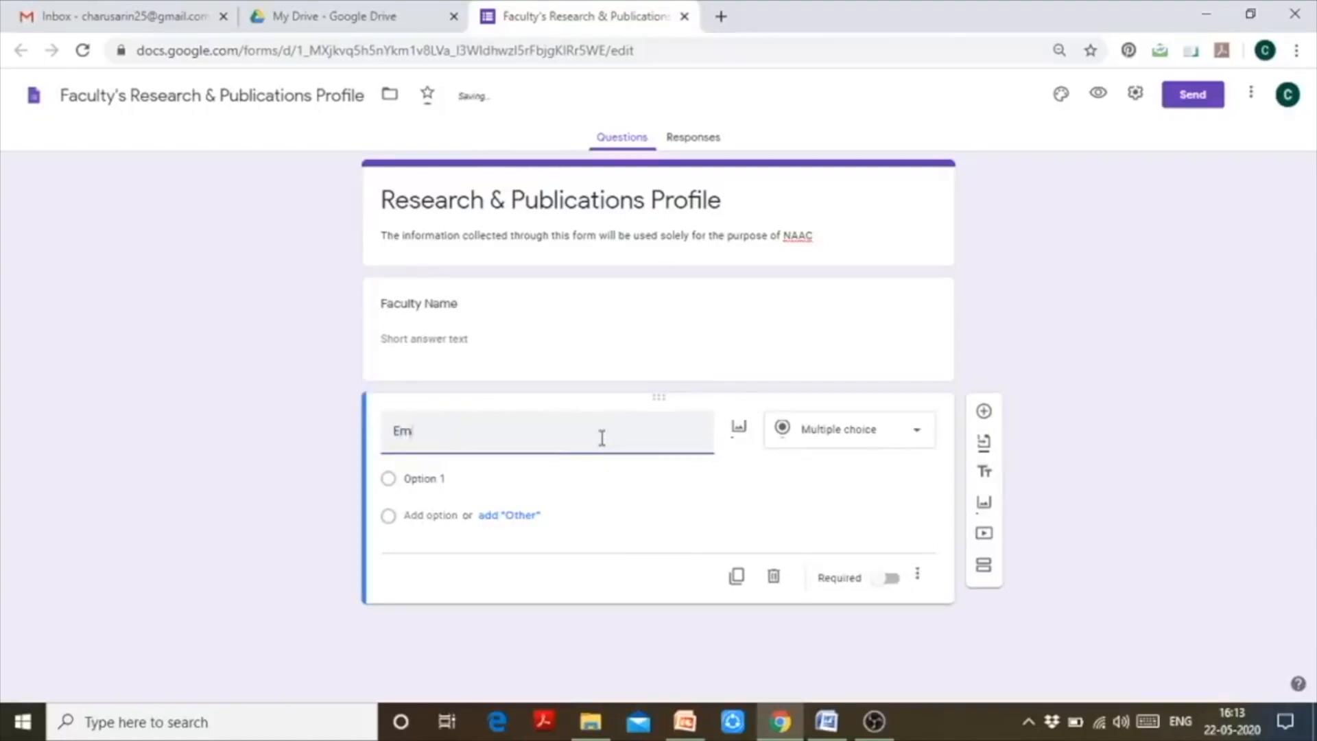
text(ail Address)
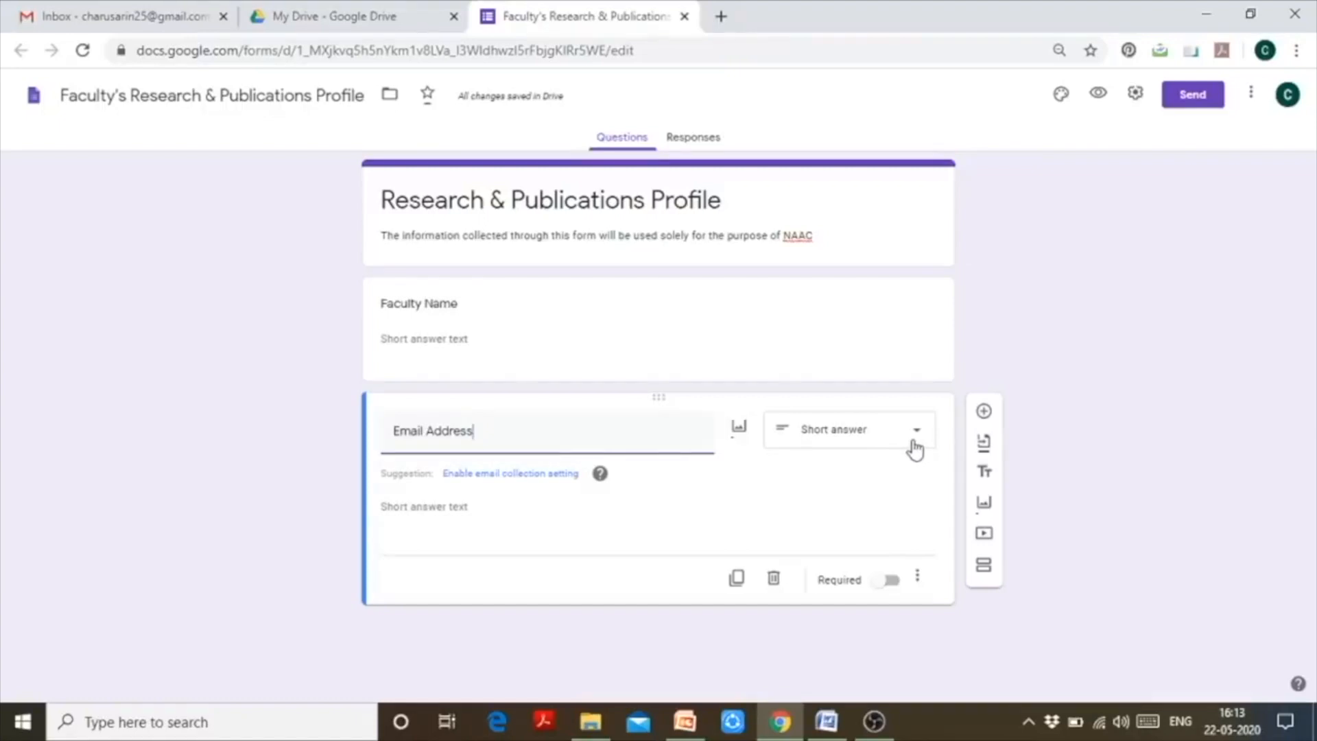
click(984, 414)
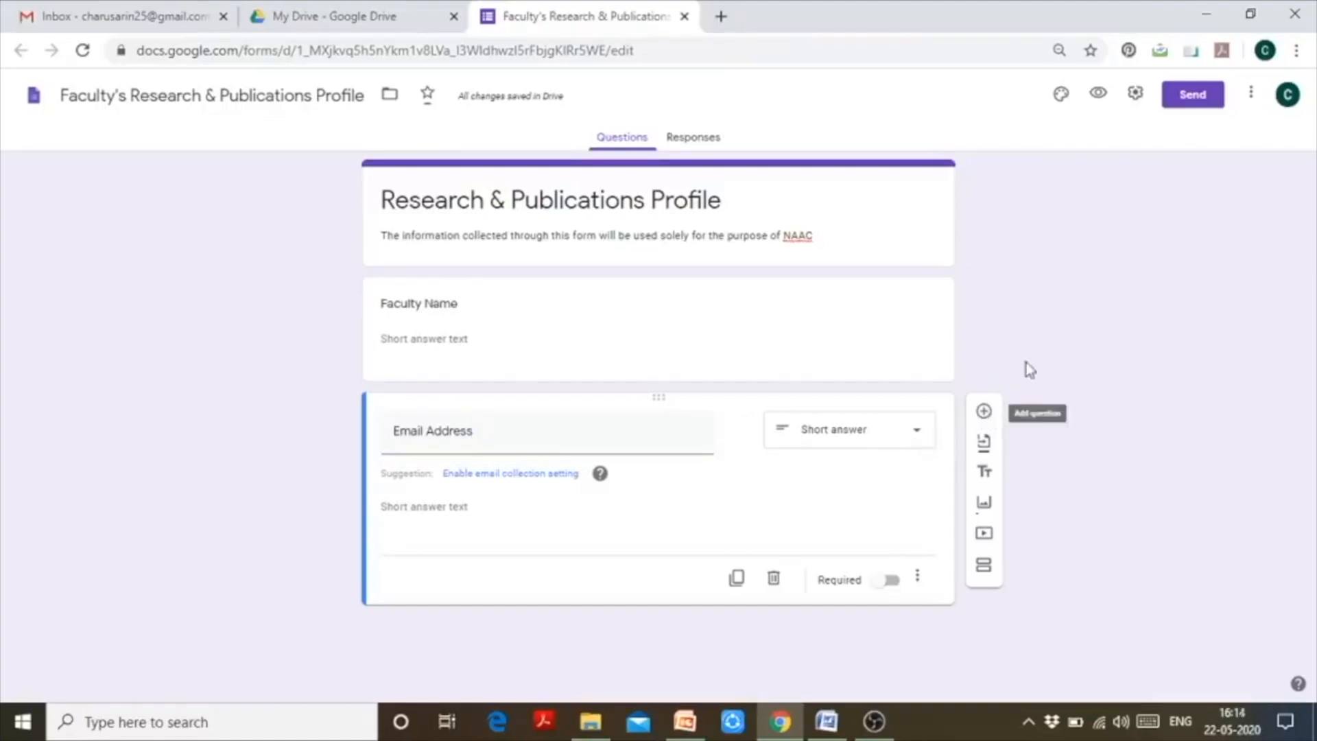
text(Depa)
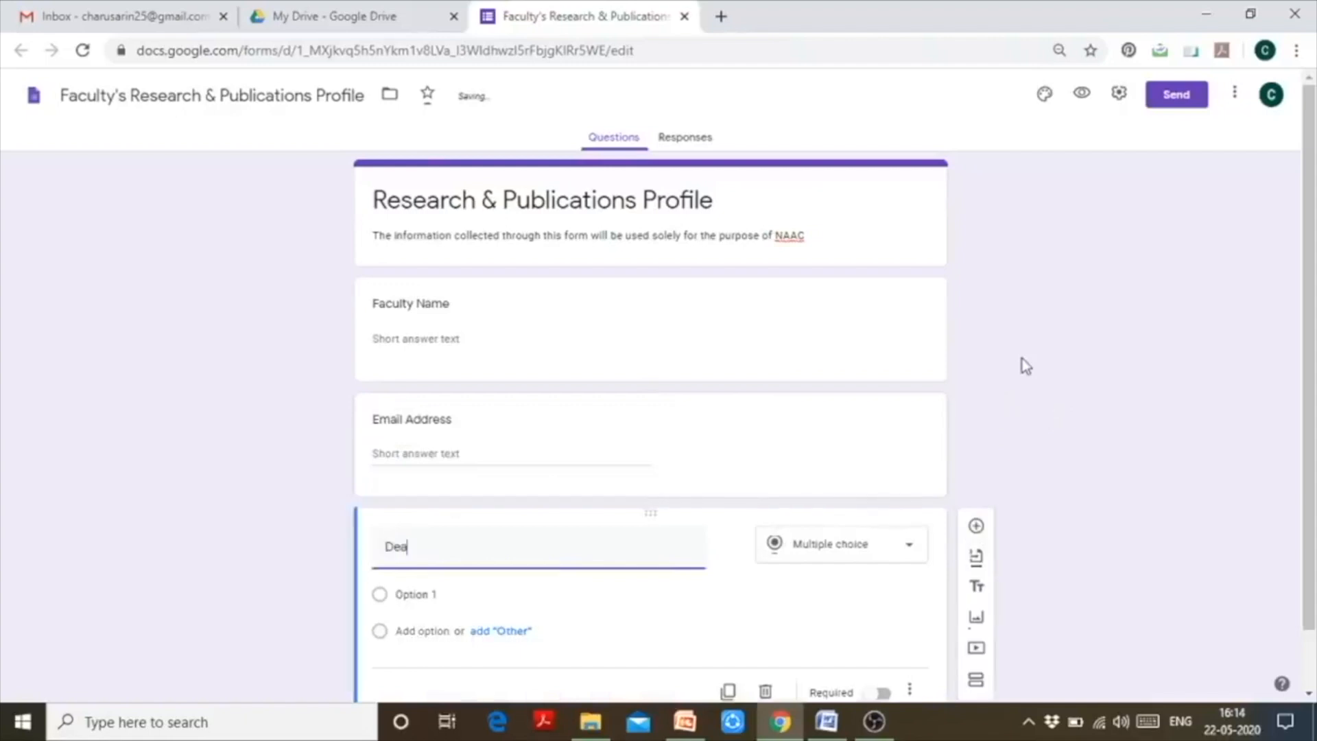
text(rtment)
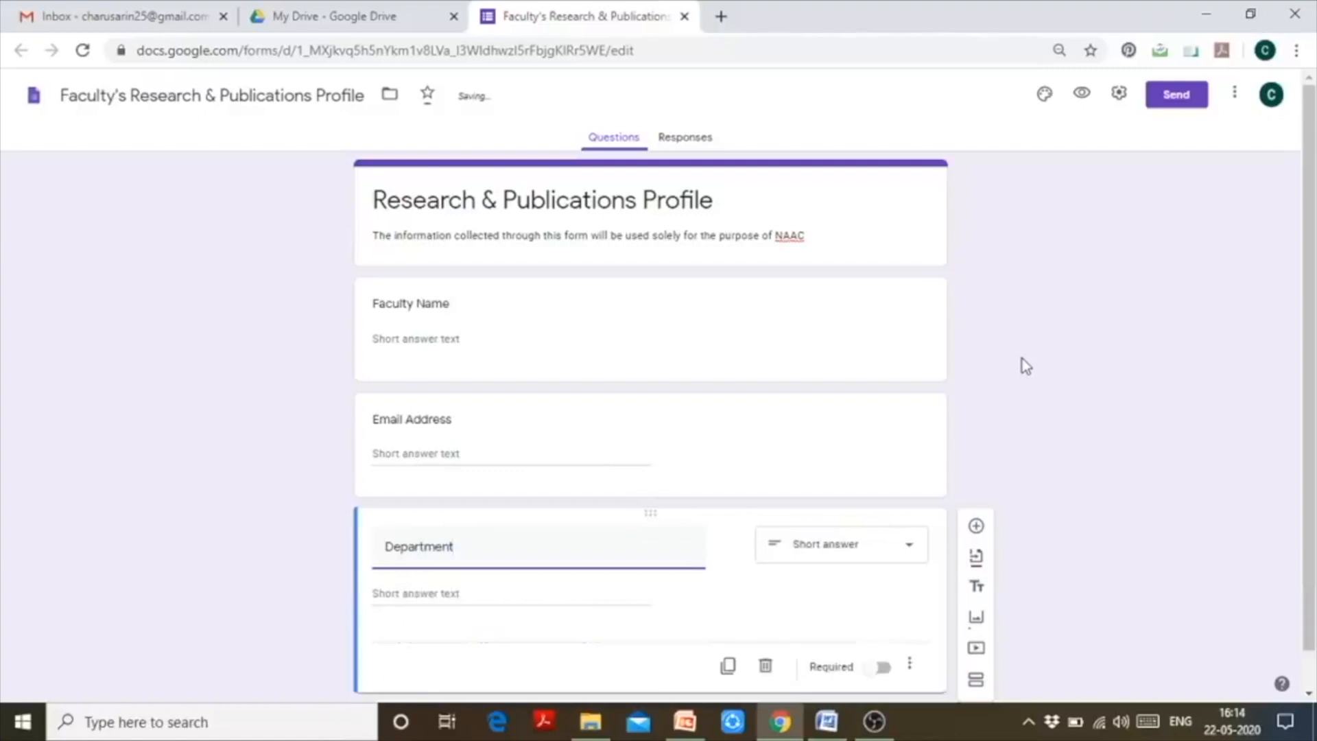
drag(1307, 427, 1291, 466)
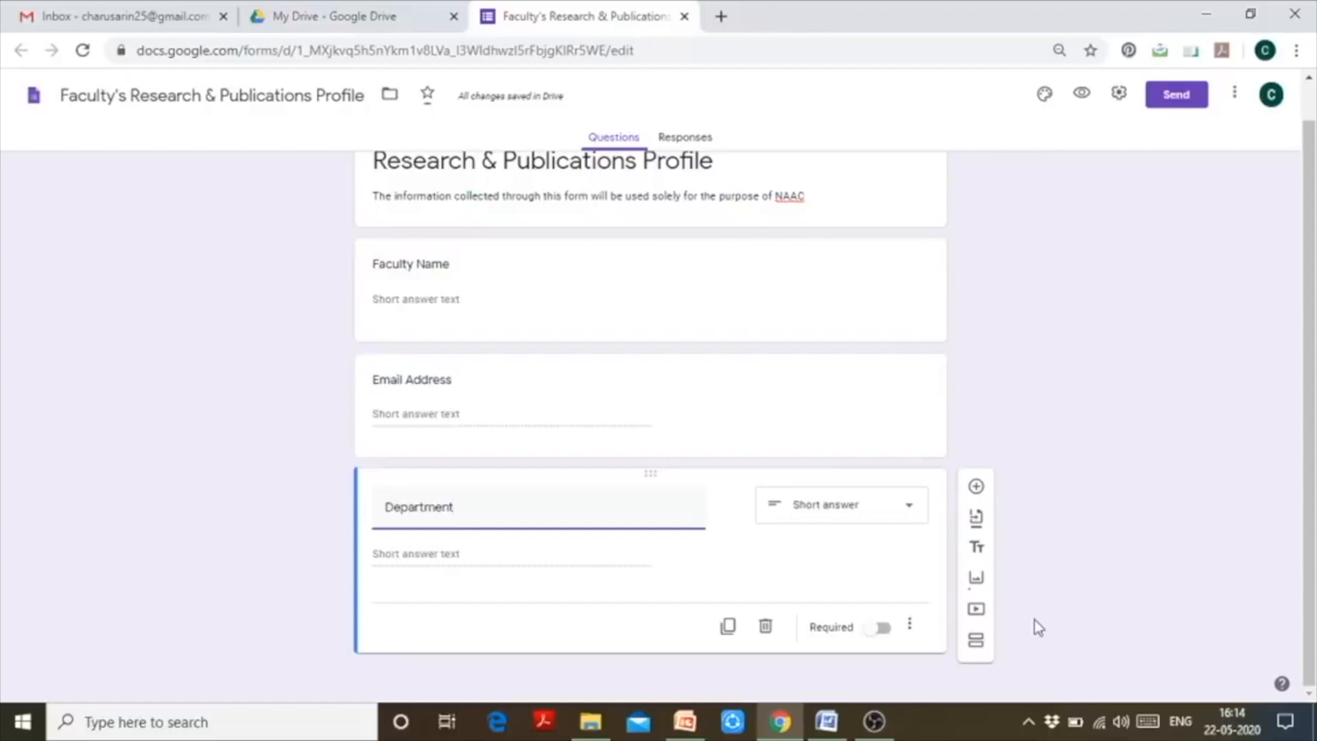
- Add a question titled 'Have you published any research paper/article in the last 5 years?'
click(980, 494)
click(977, 487)
text(Have )
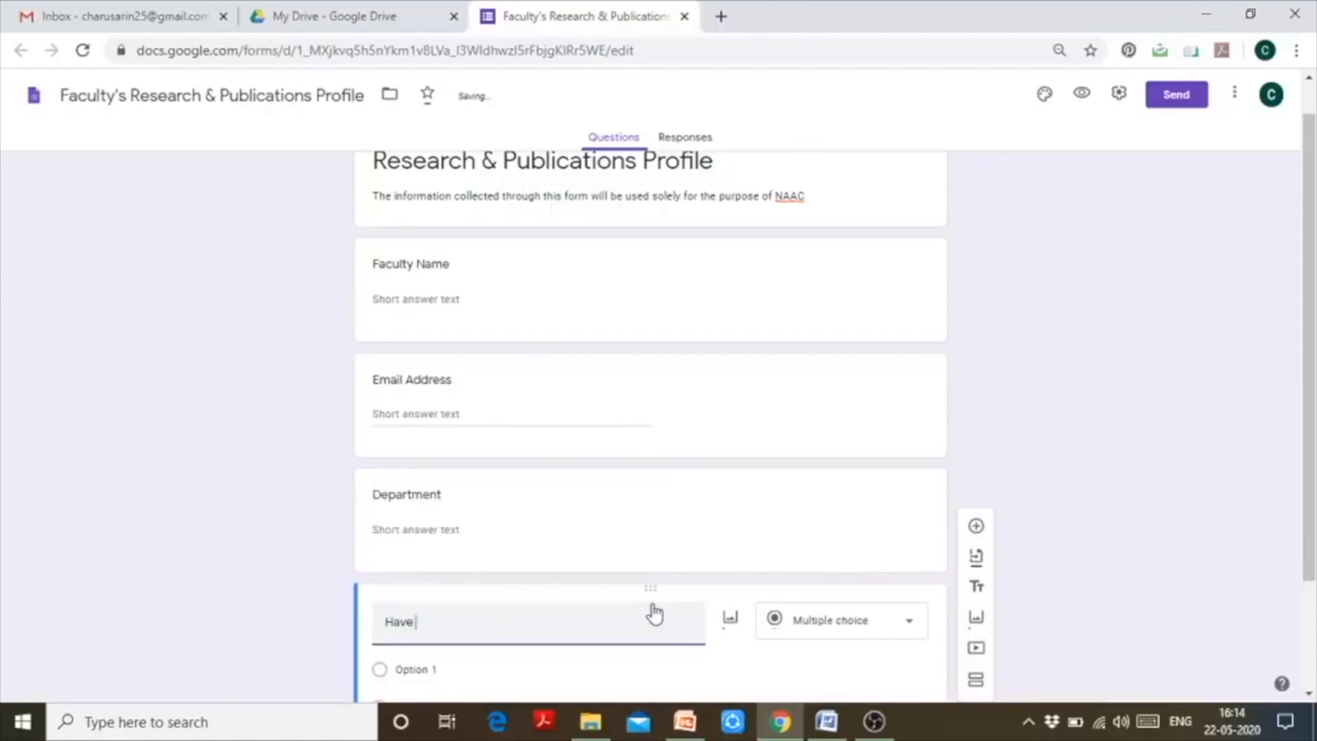
text(yo)
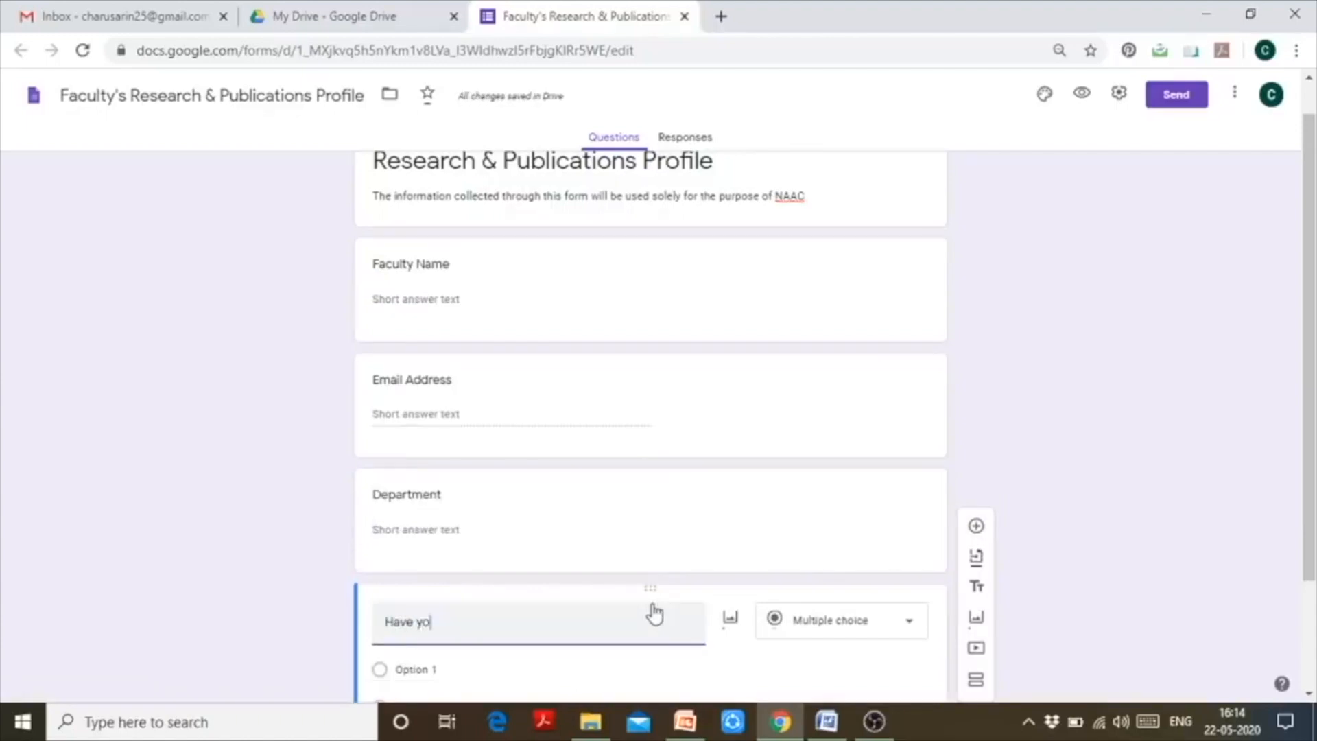
text(y published)
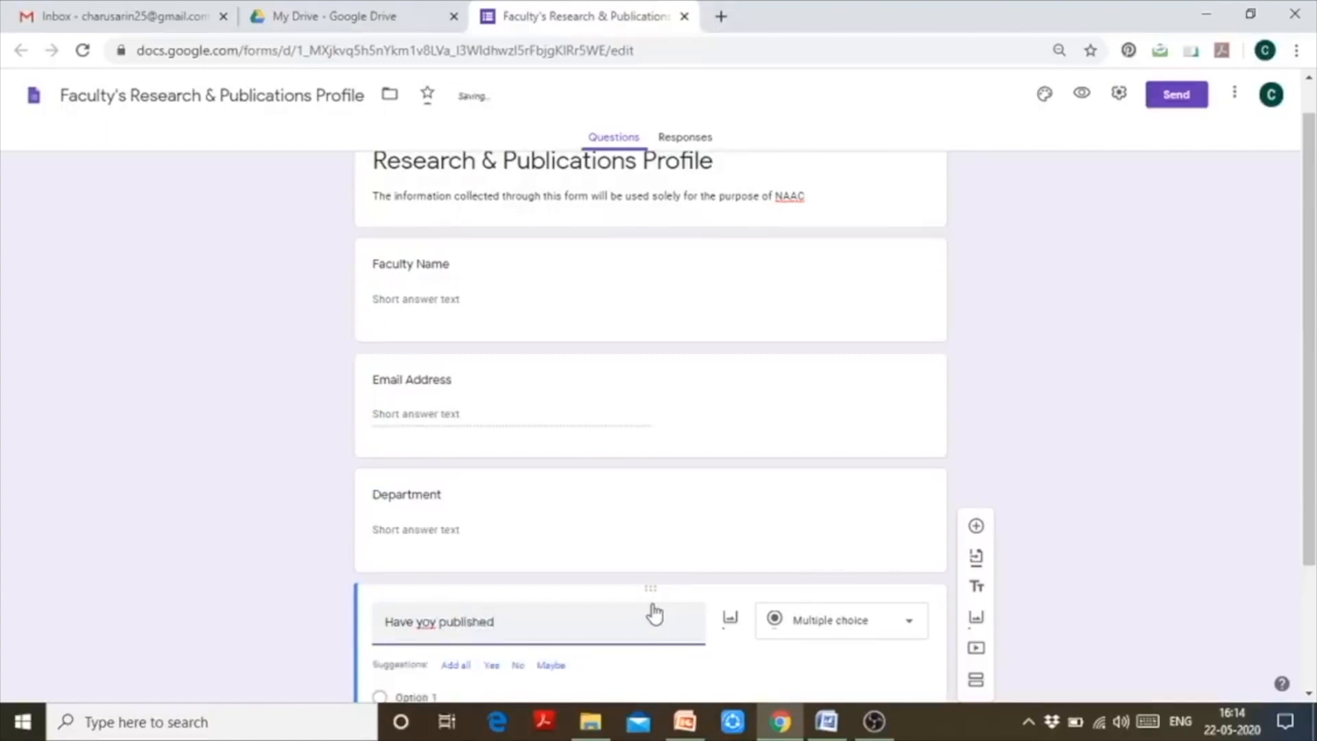
key(Left)
key(Left)
key(Left)
key(Left)
key(Left)
key(Left)
key(Left)
key(Left)
key(Left)
key(Left)
key(Left)
key(Delete)
text(u)
key(Right)
key(Right)
key(Right)
key(Right)
key(Right)
key(Right)
key(Right)
key(Right)
text(nay)
key(BackSpace)
key(BackSpace)
key(BackSpace)
text(any research)
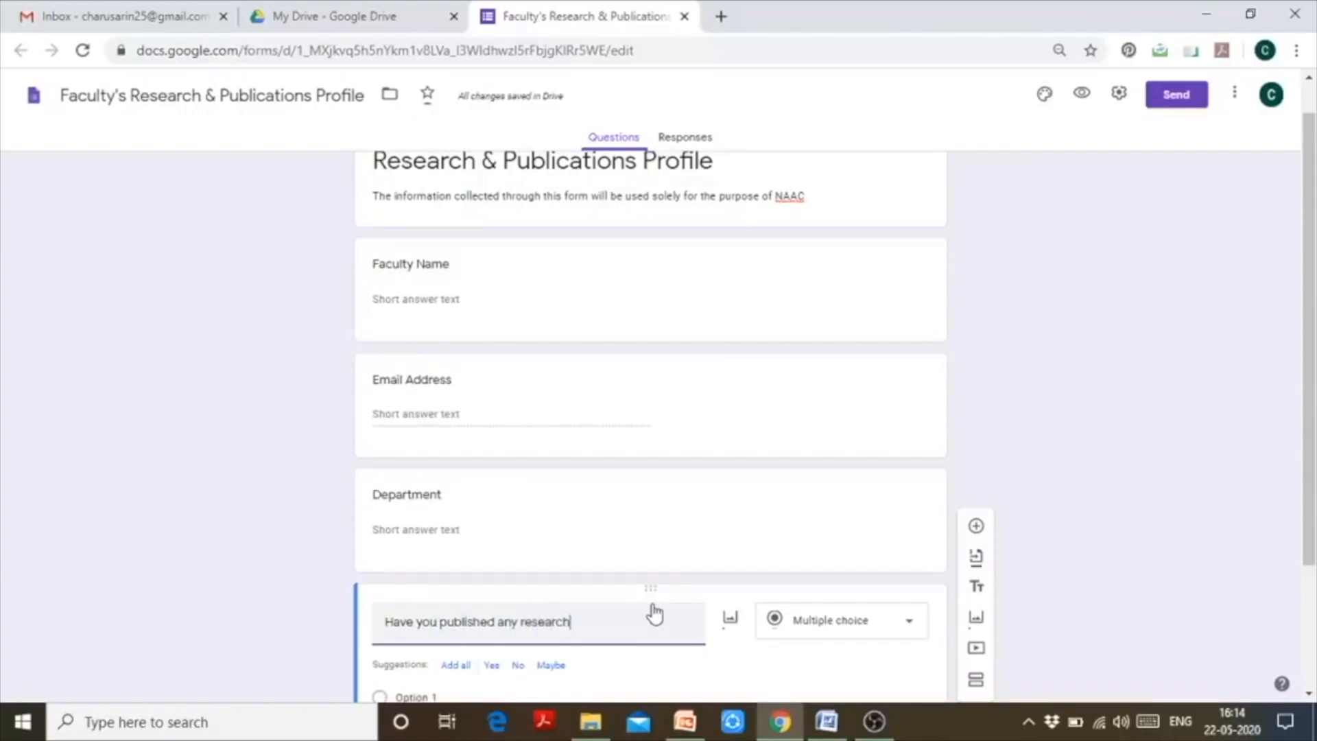
text( paper/article)
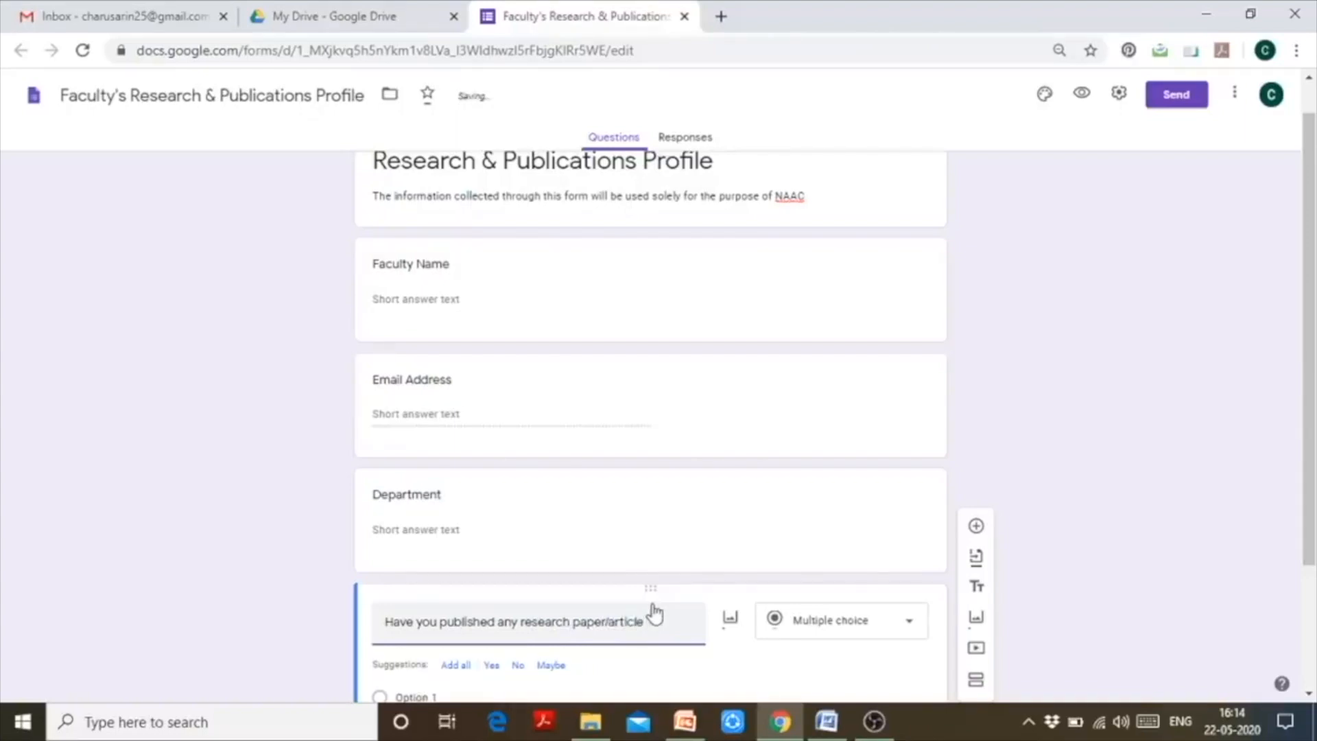
text( in the last 5 yeas)
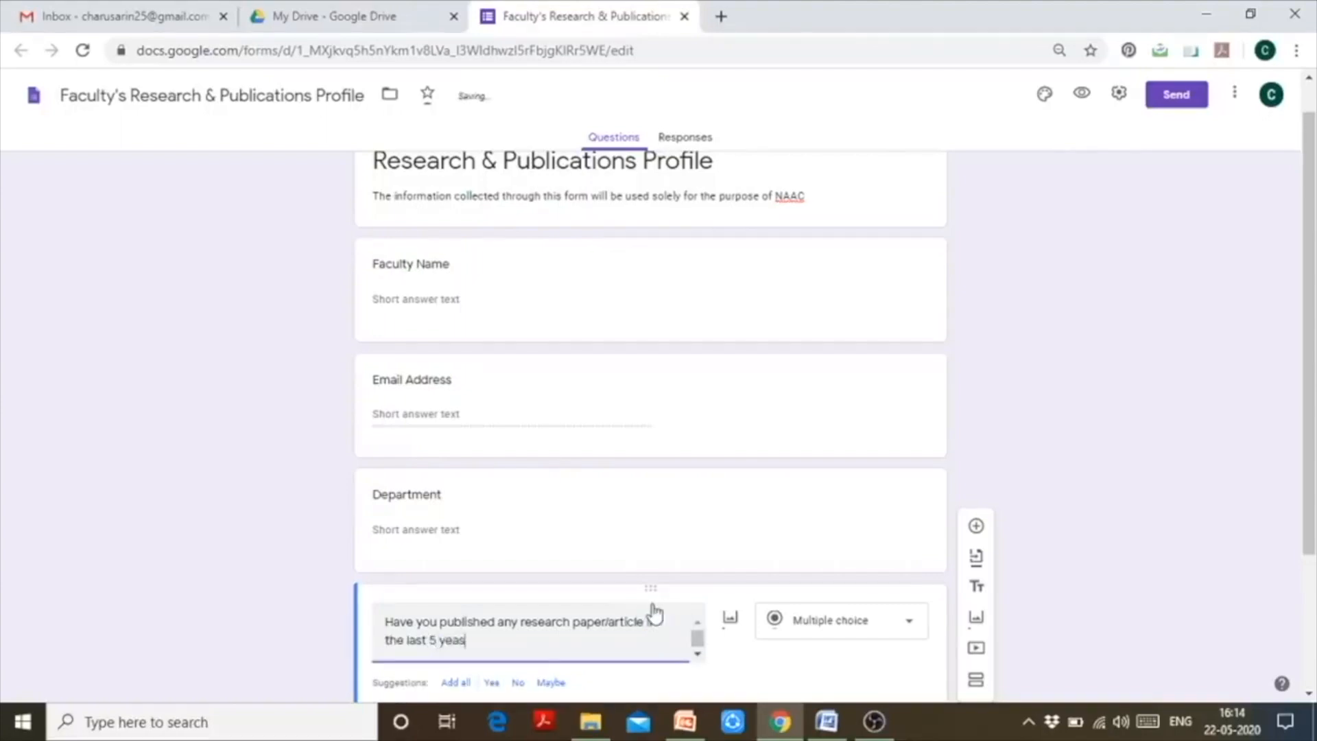
key(BackSpace)
text(rs?)
- Give the publishing question the answer choices Yes and No
scroll(1315, 449, down, 3)
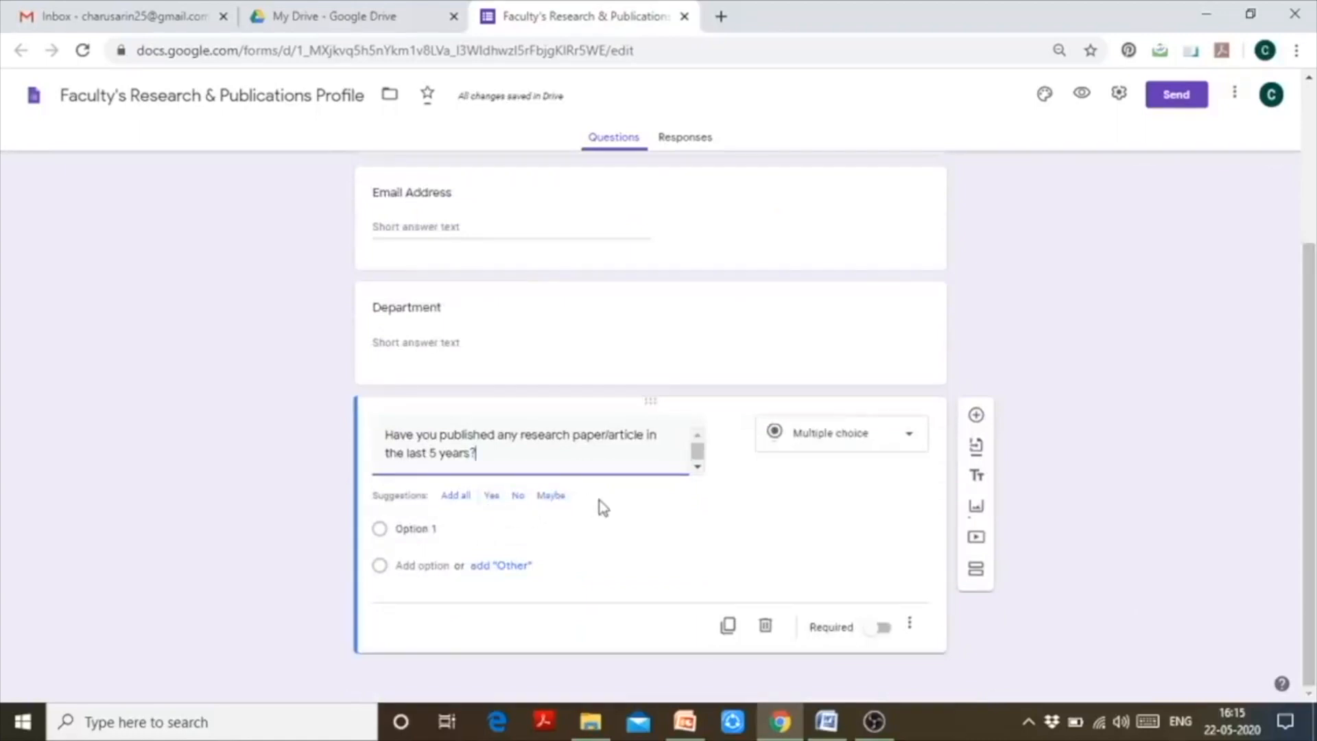
click(500, 500)
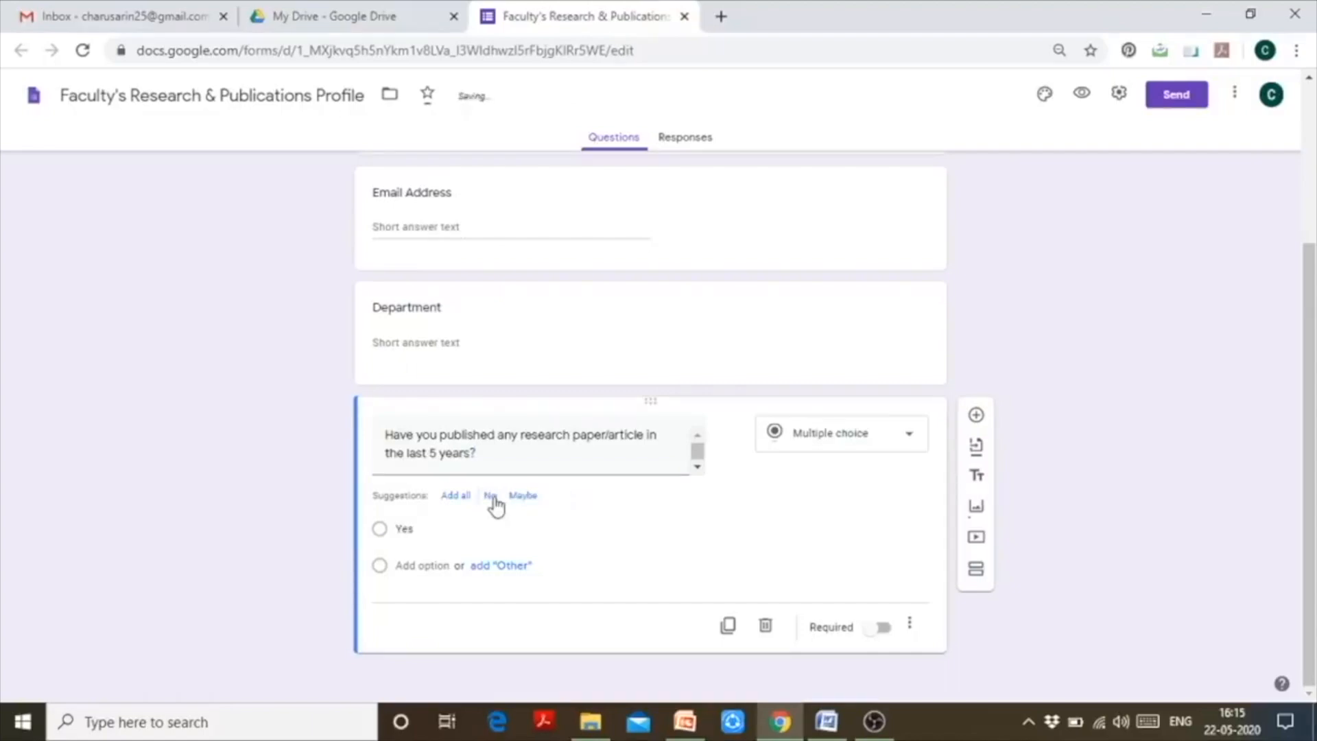
click(491, 497)
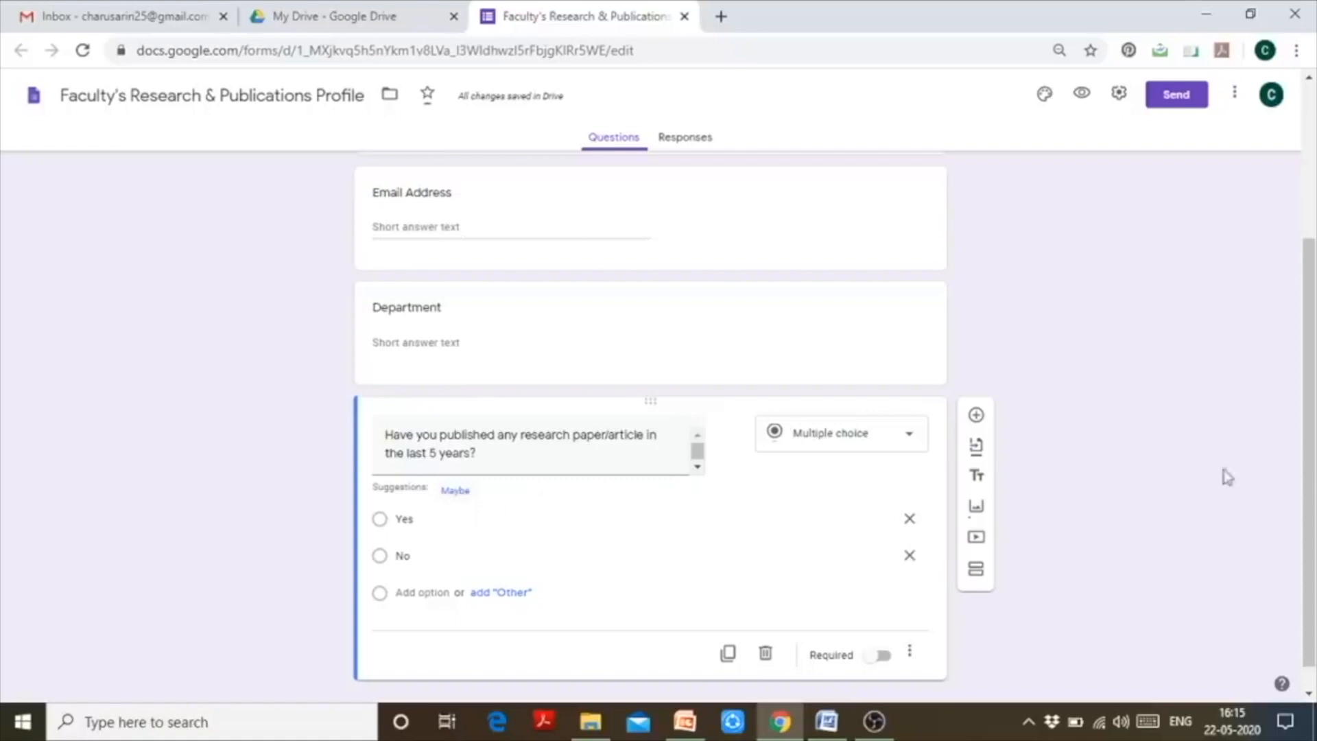
scroll(1311, 438, down, 1)
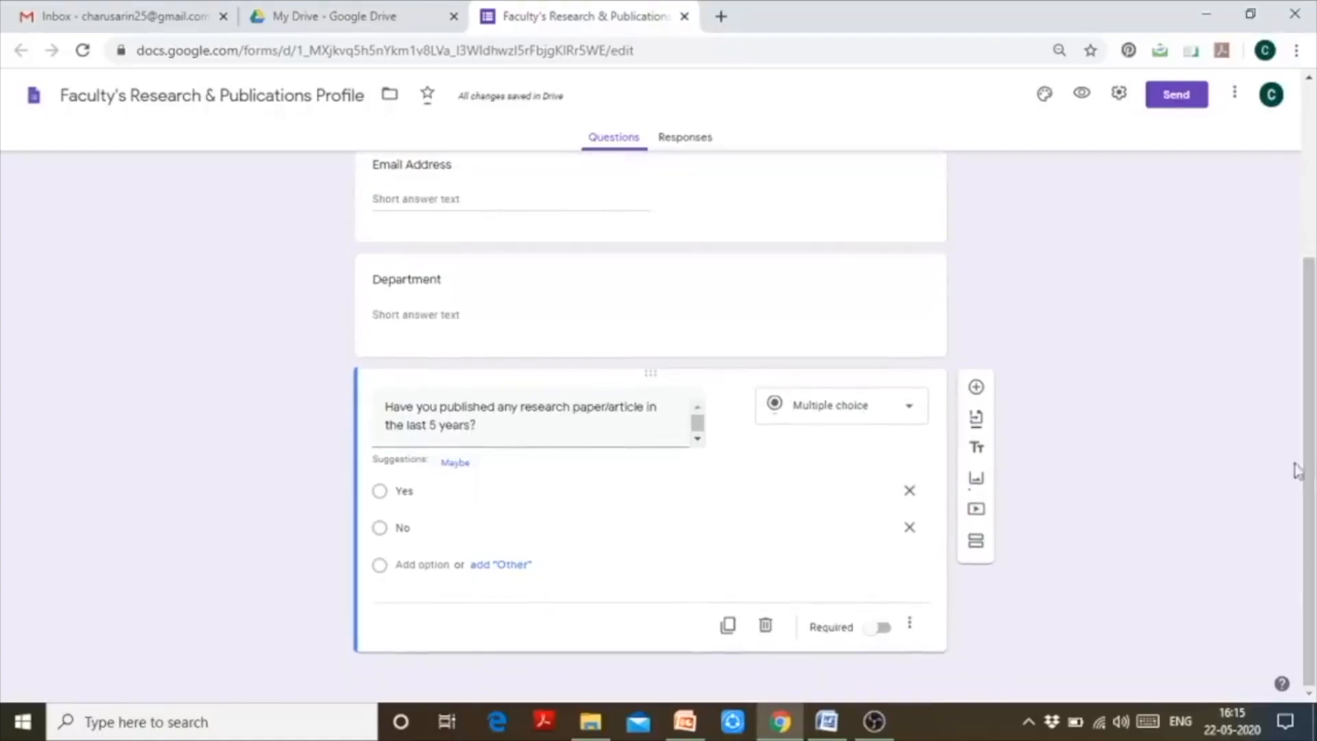
- Add 'Whether the paper/article is published in a referred journal?' with choices Yes, No and Maybe
click(977, 388)
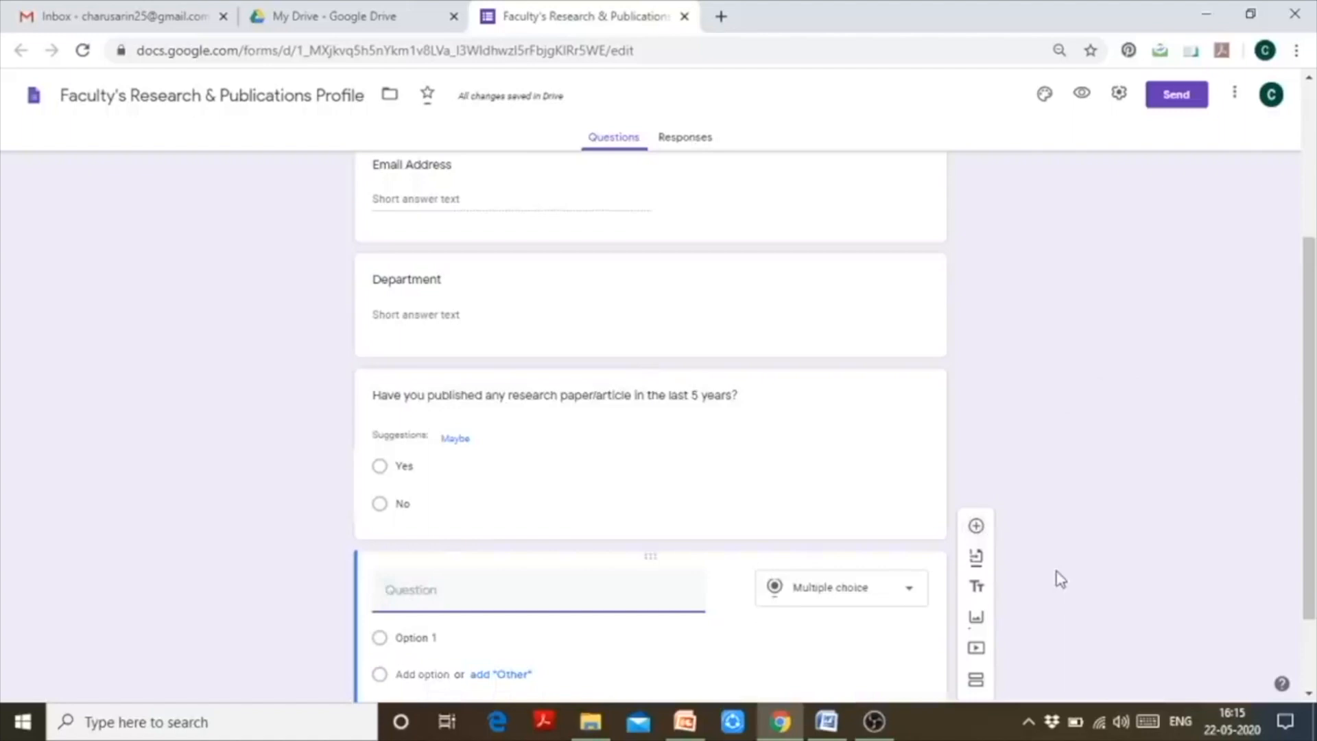
text(Whether the art)
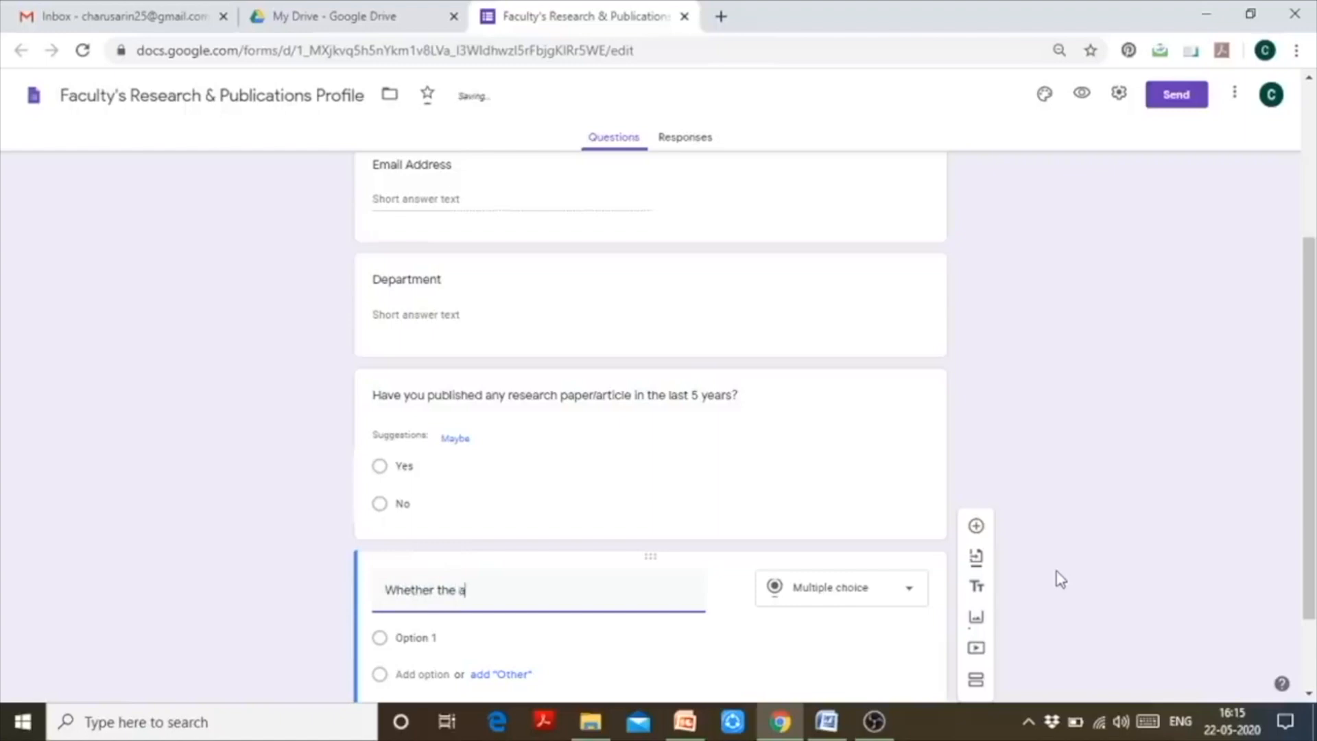
key(BackSpace)
key(BackSpace)
key(BackSpace)
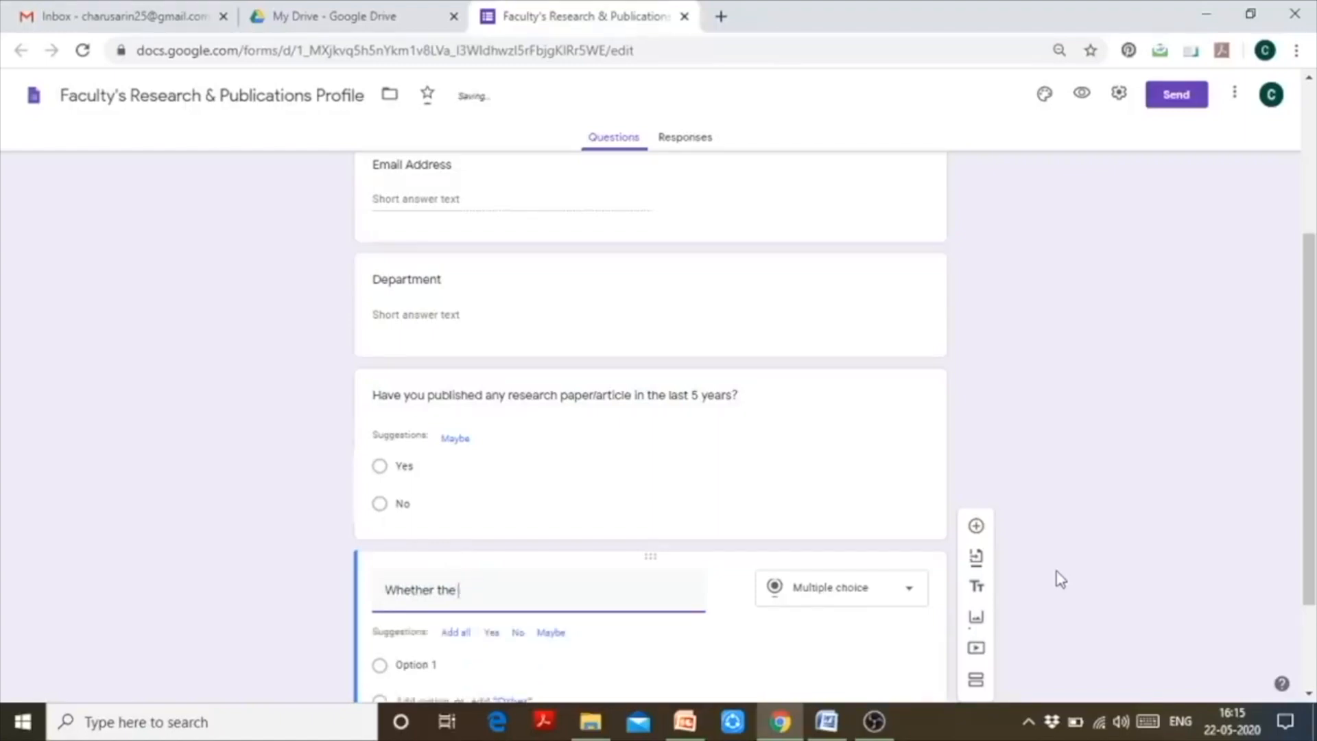
text(paper)
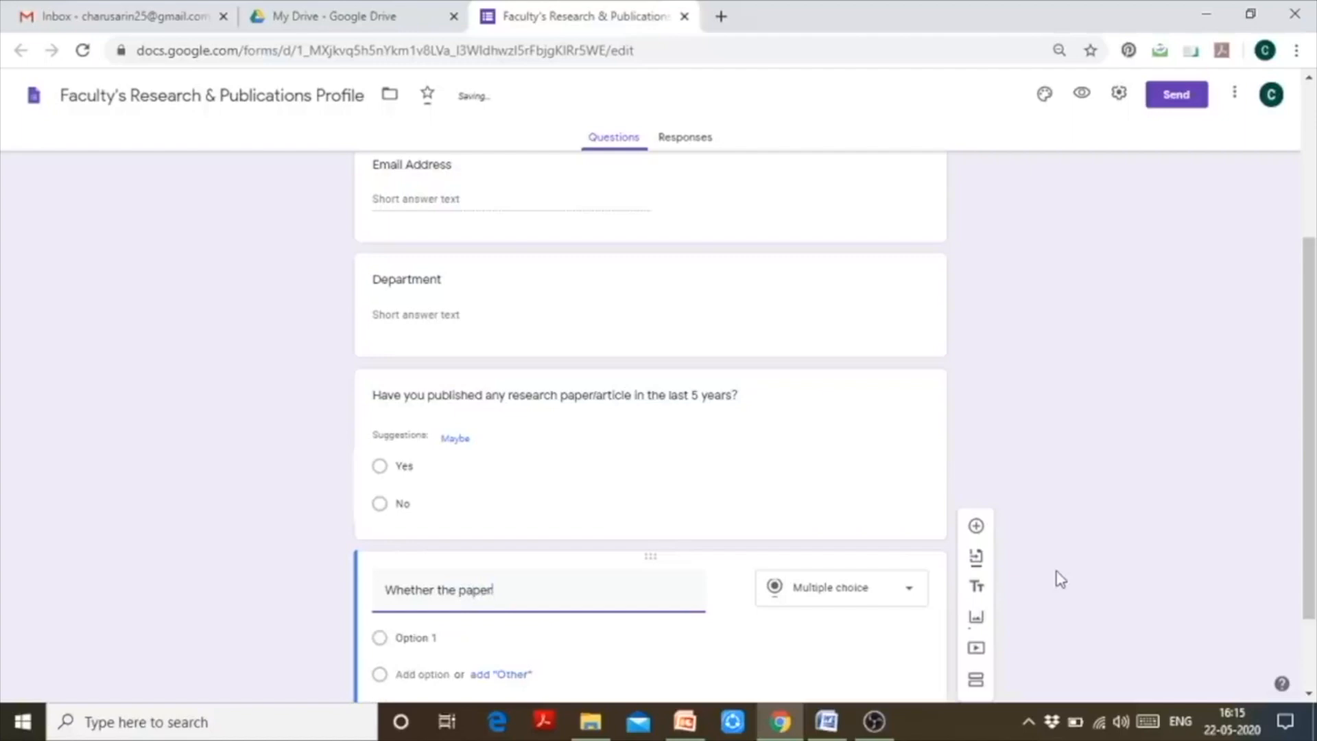
text(/article)
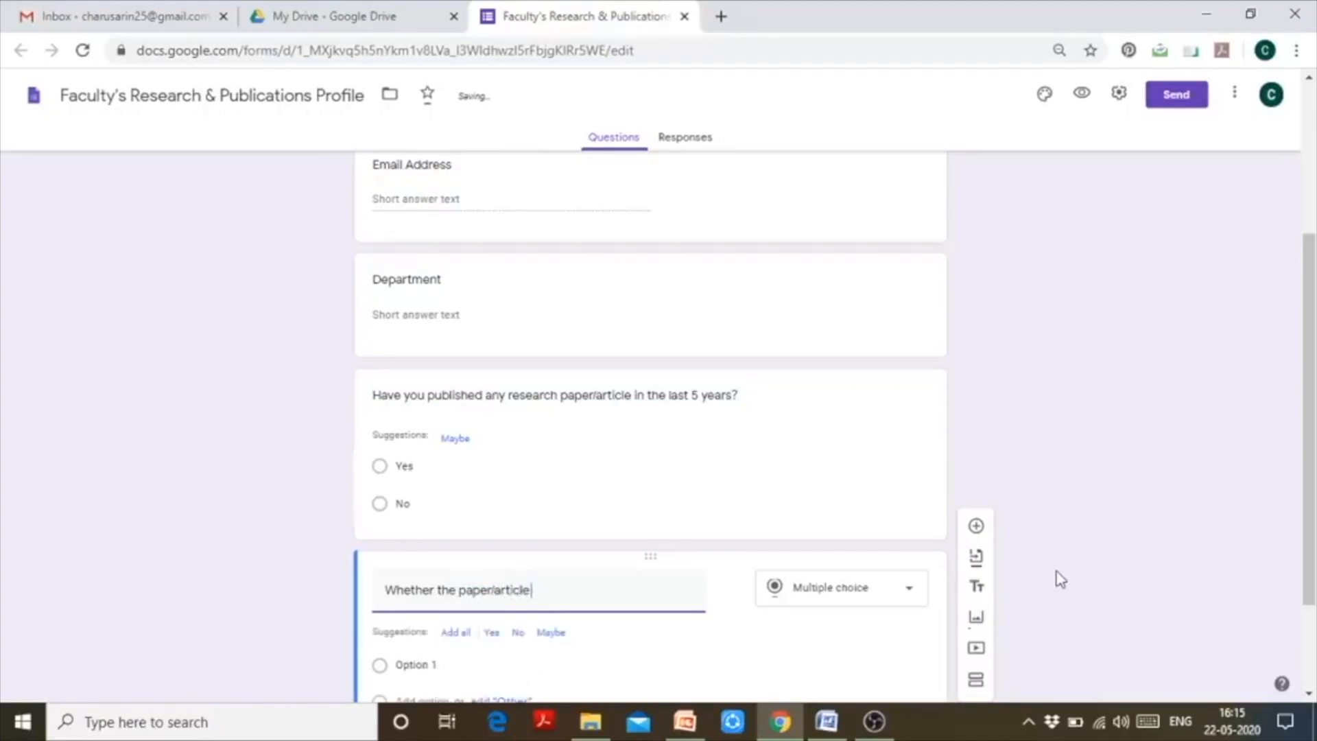
text( is published )
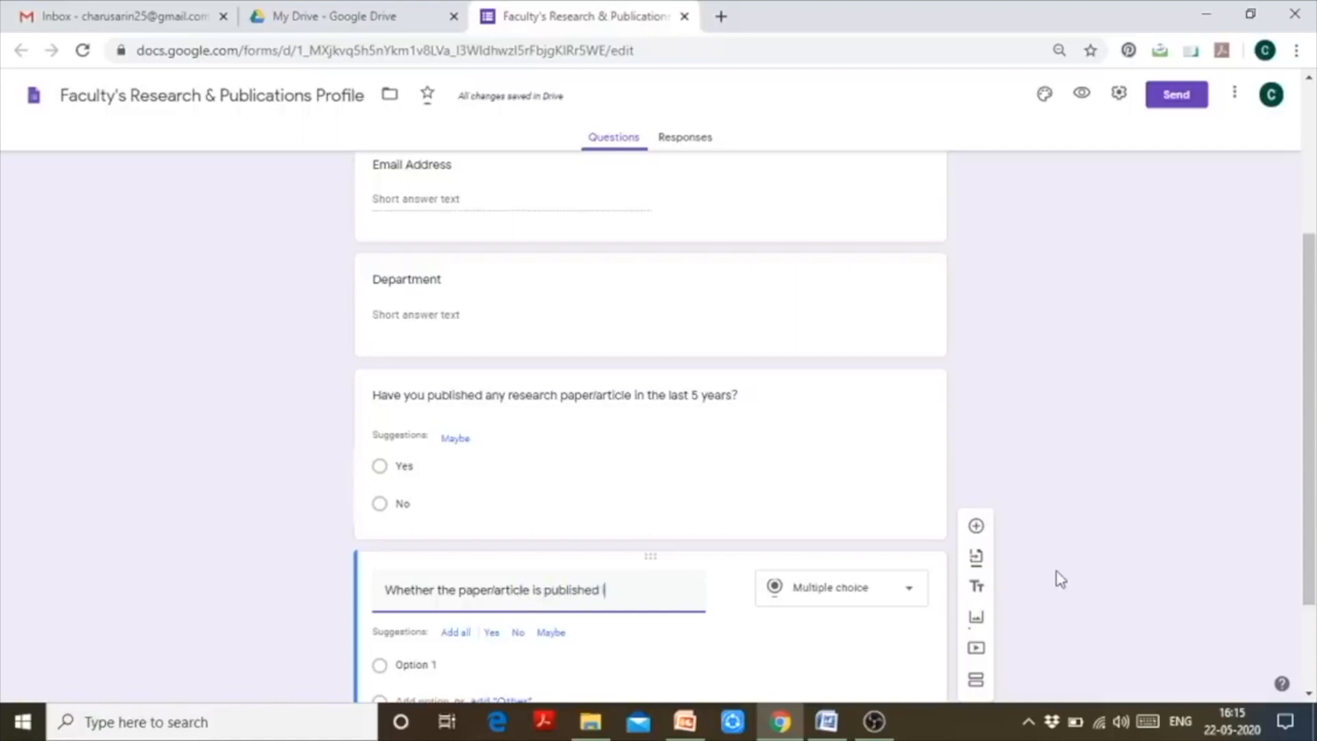
text(in a refe)
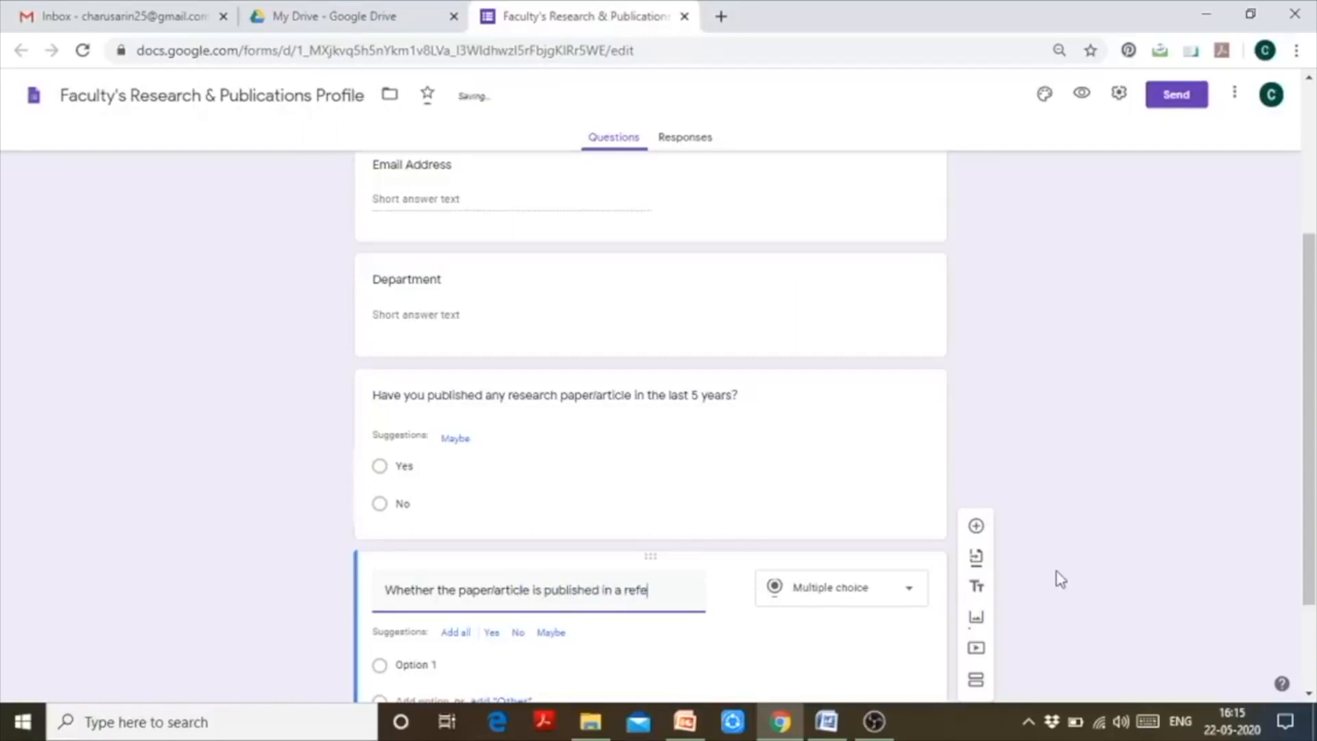
text(rred jorn)
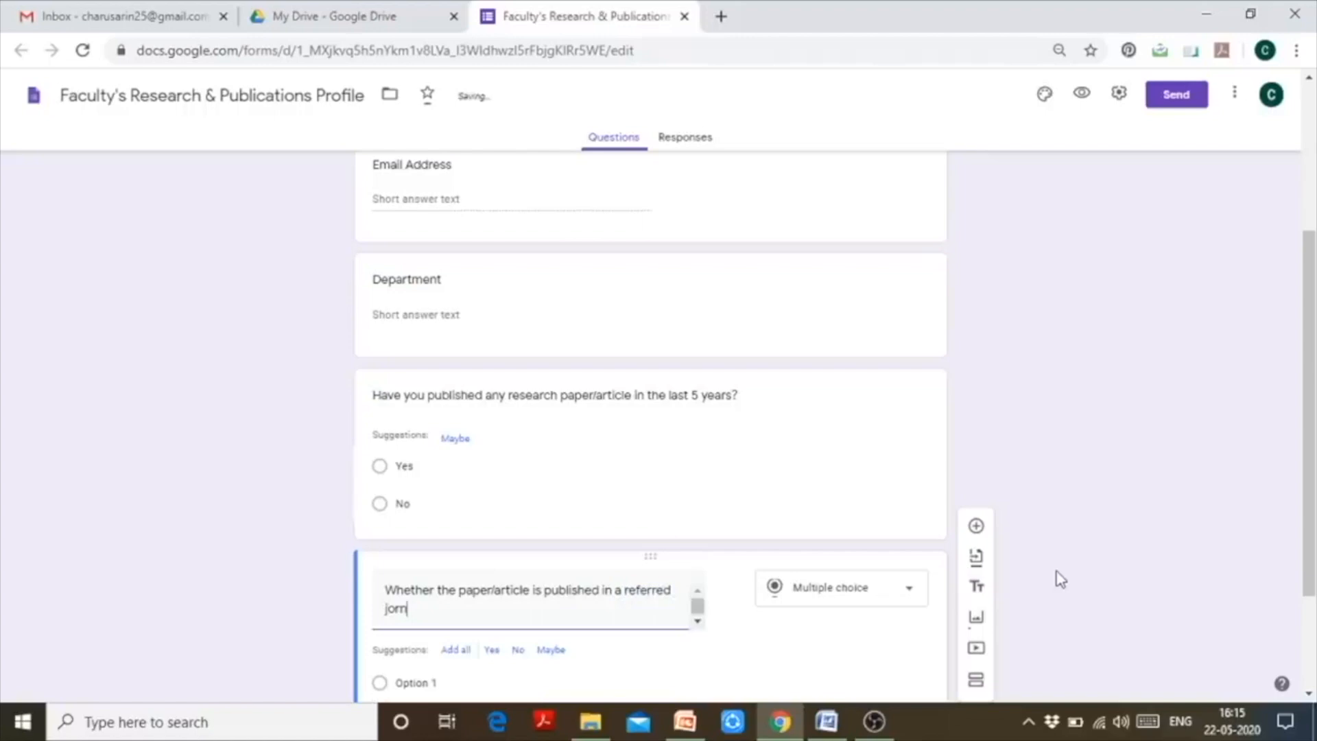
key(BackSpace)
key(BackSpace)
text(urnal?)
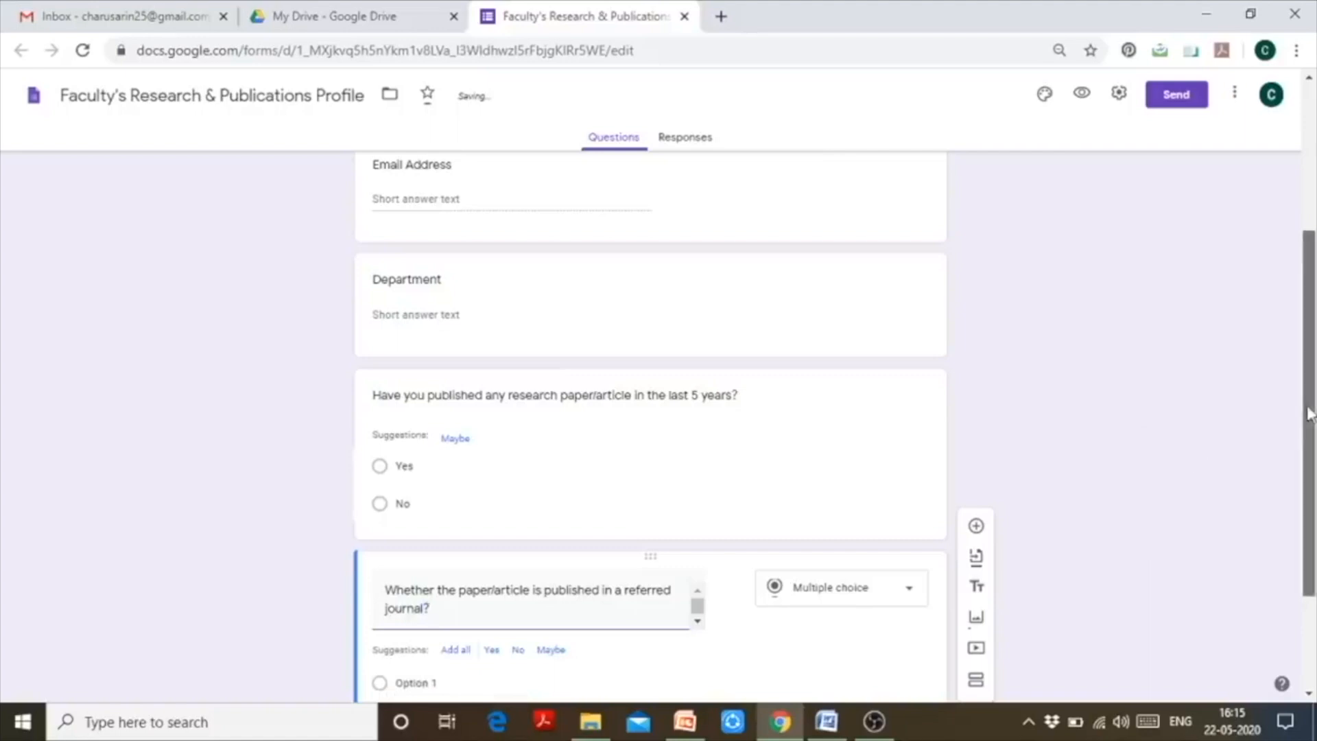
scroll(1290, 480, down, 2)
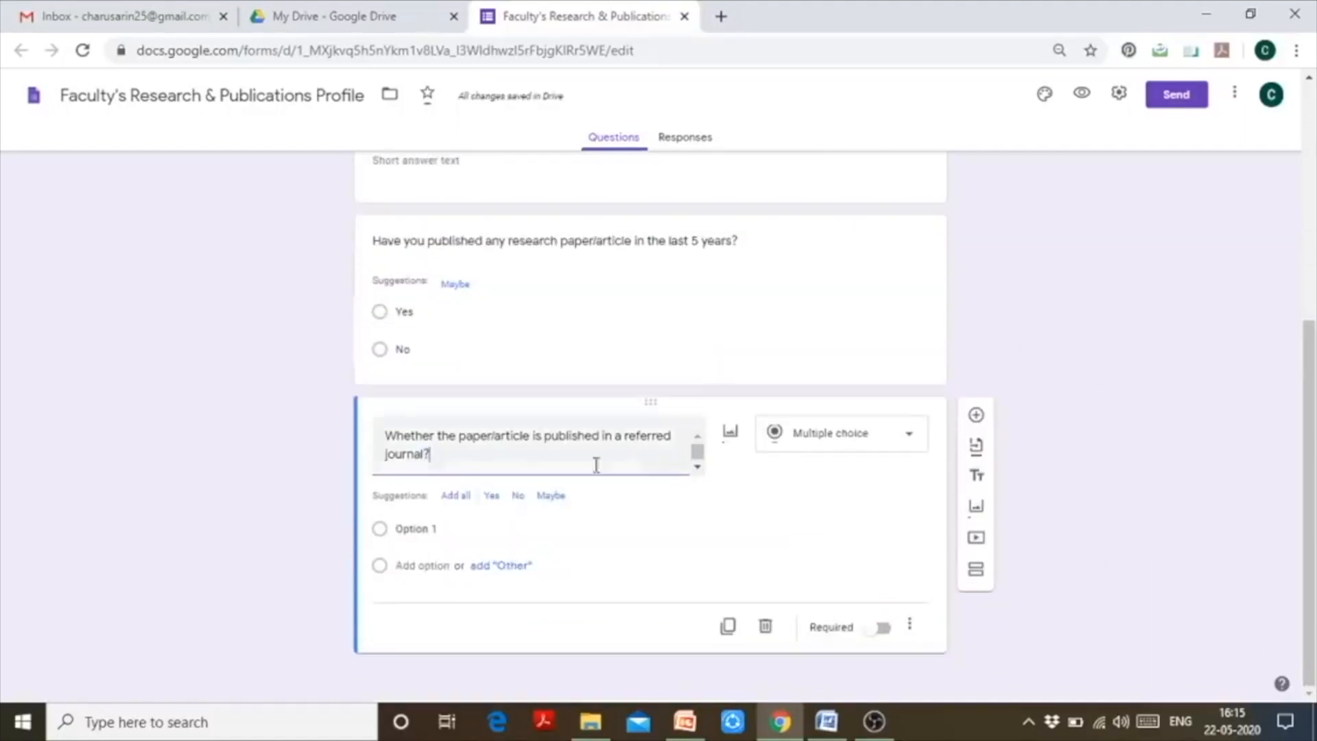
click(458, 500)
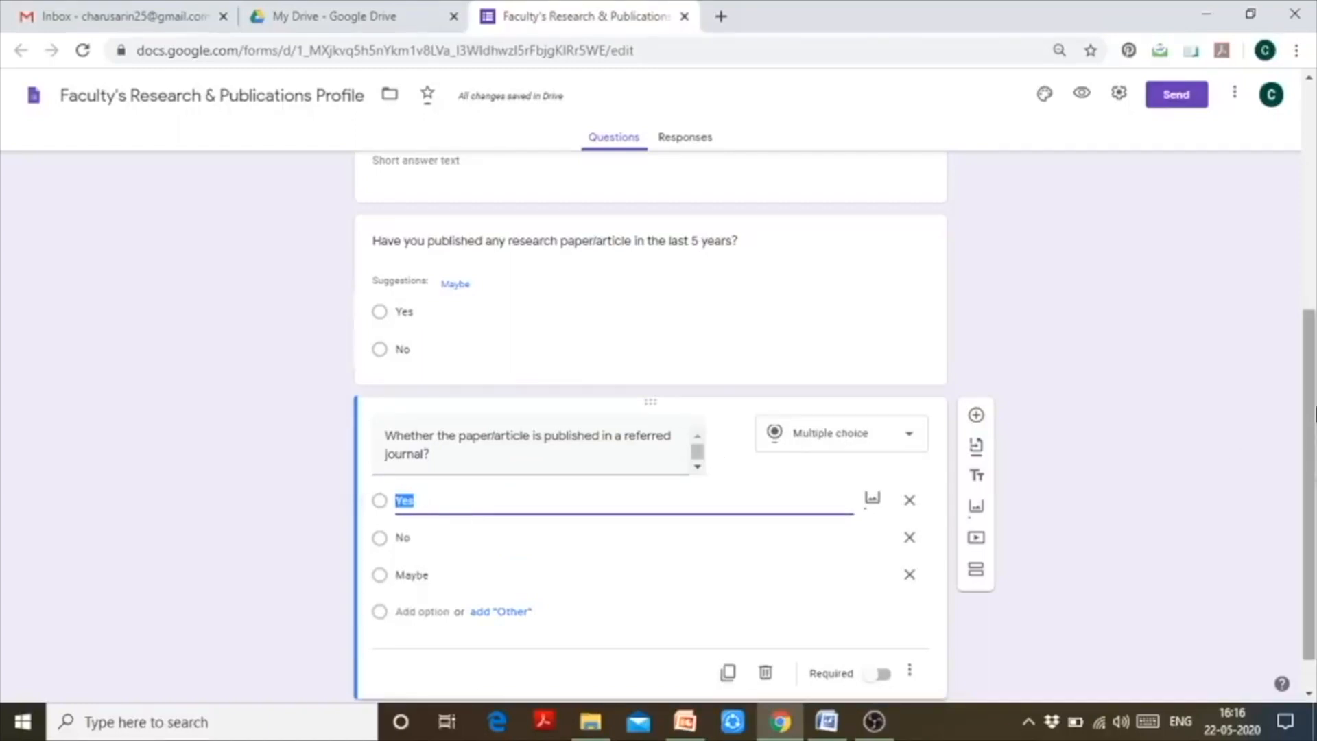
scroll(1314, 415, down, 1)
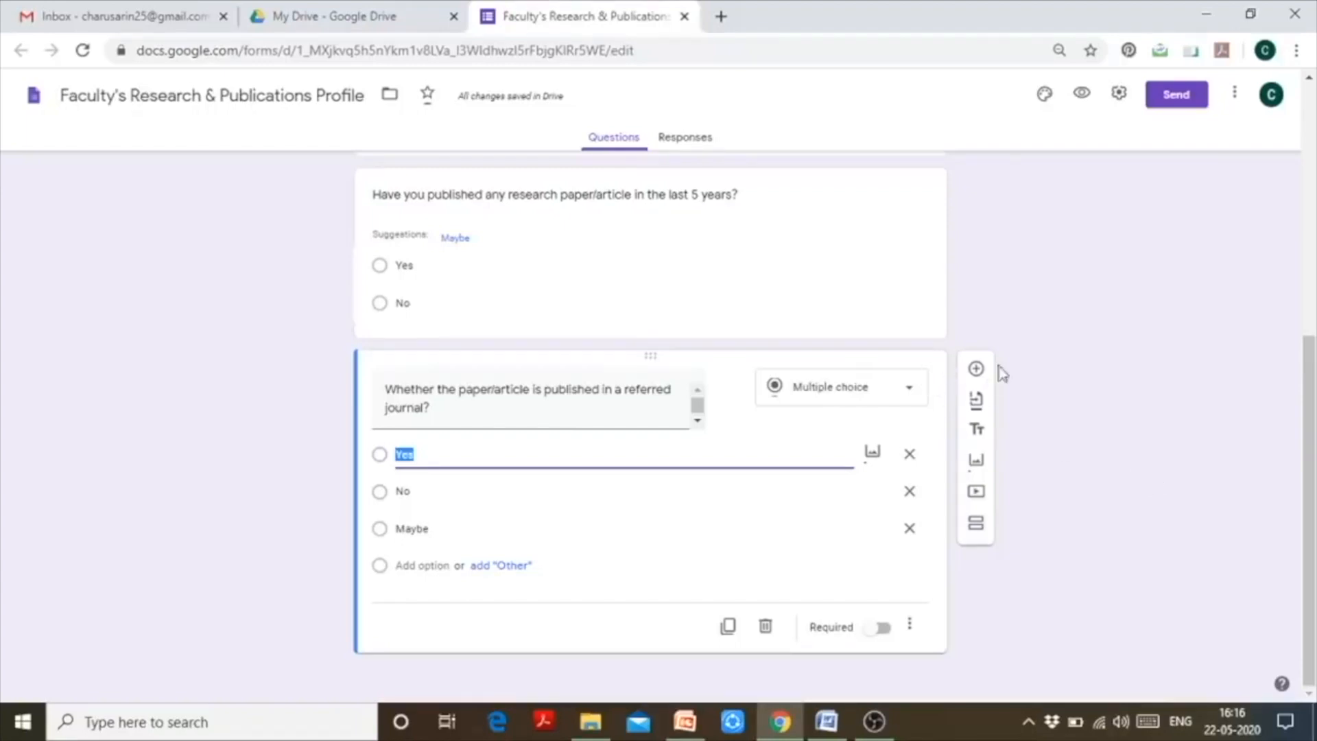
- Add a question titled 'List the title of your paper(s)'
click(976, 370)
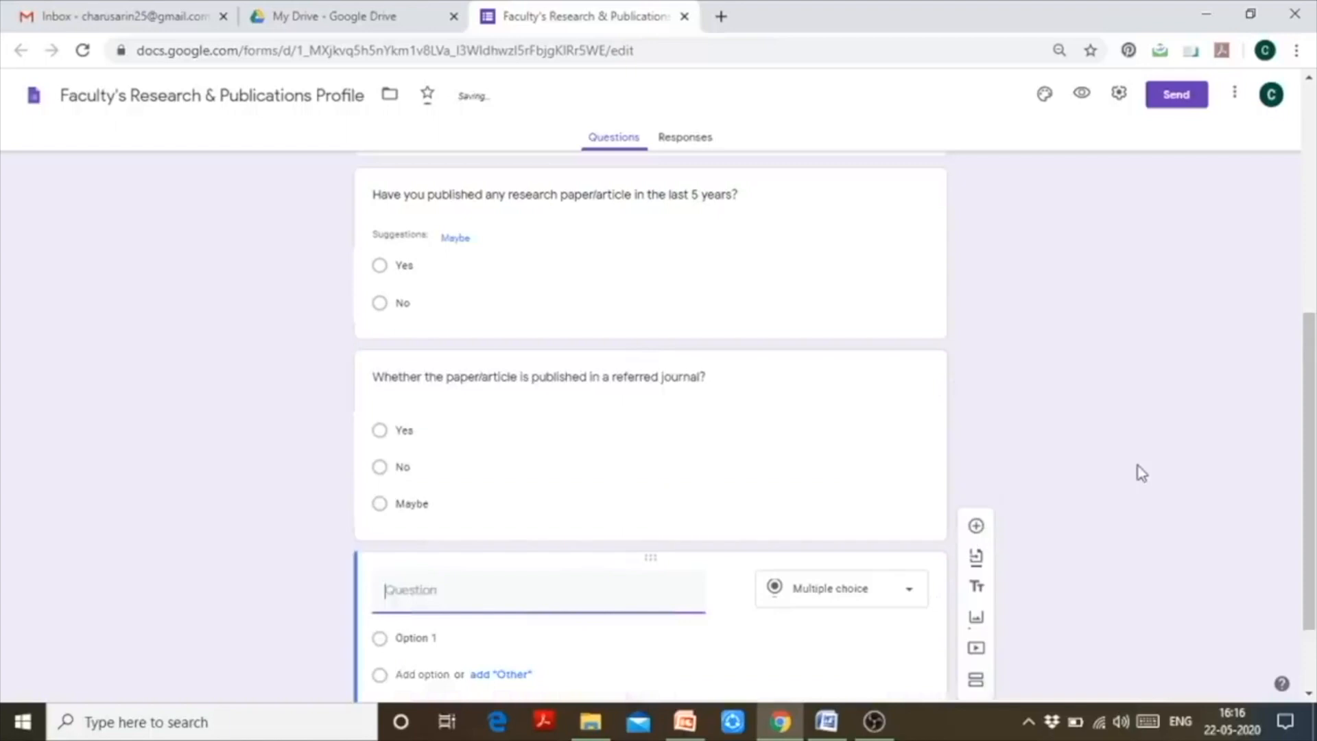
text(List)
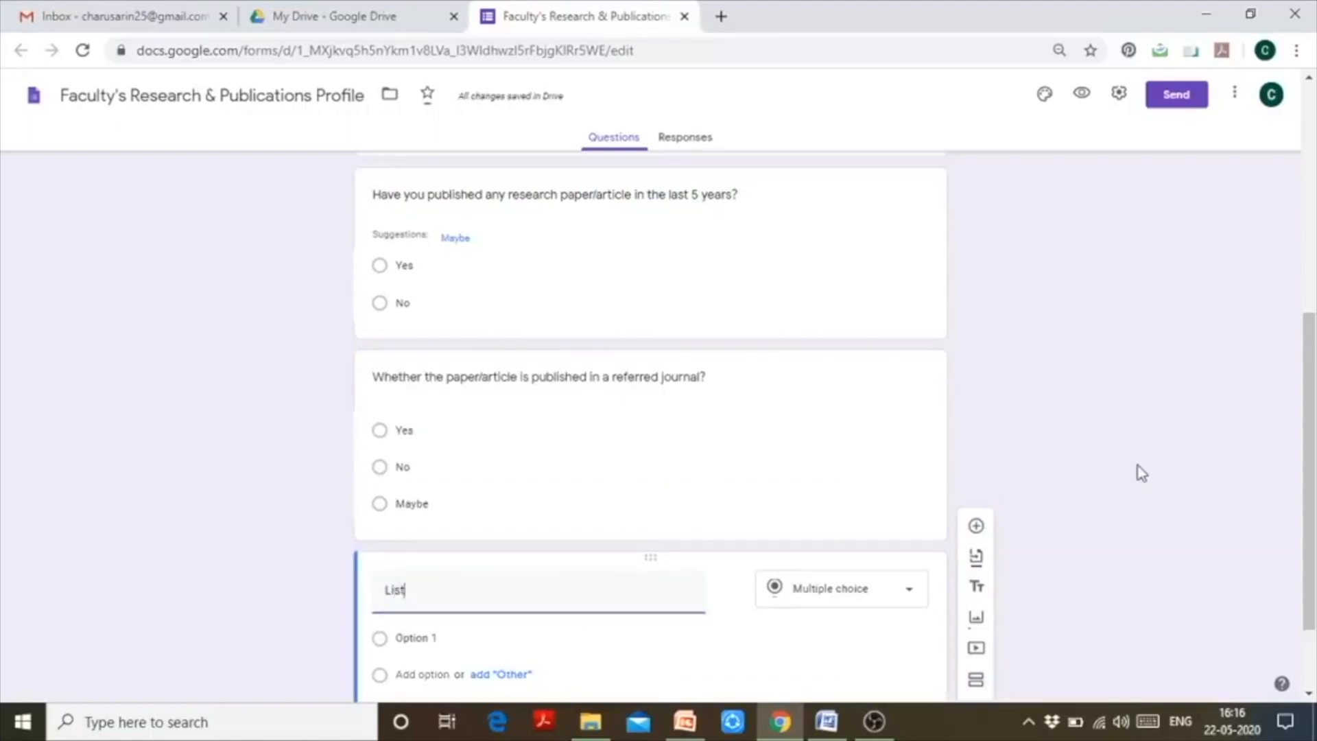
text( the t)
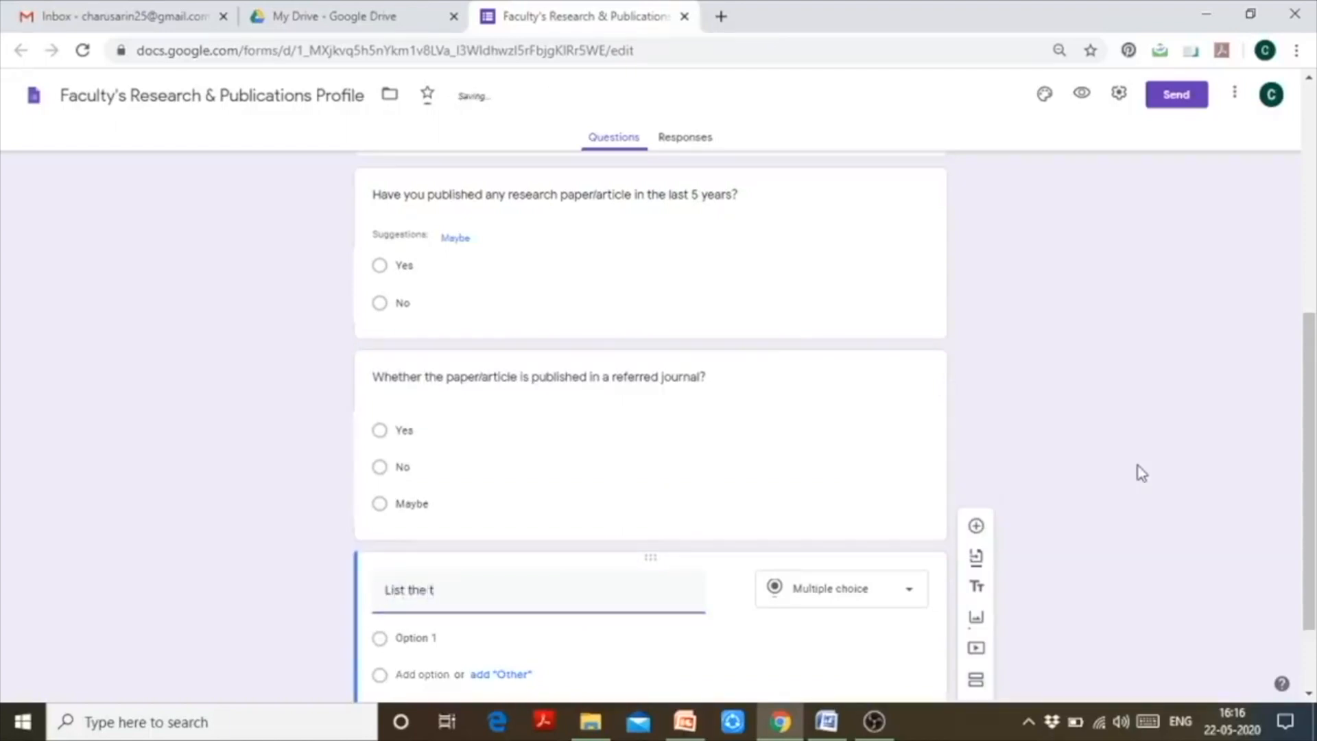
text(itle of)
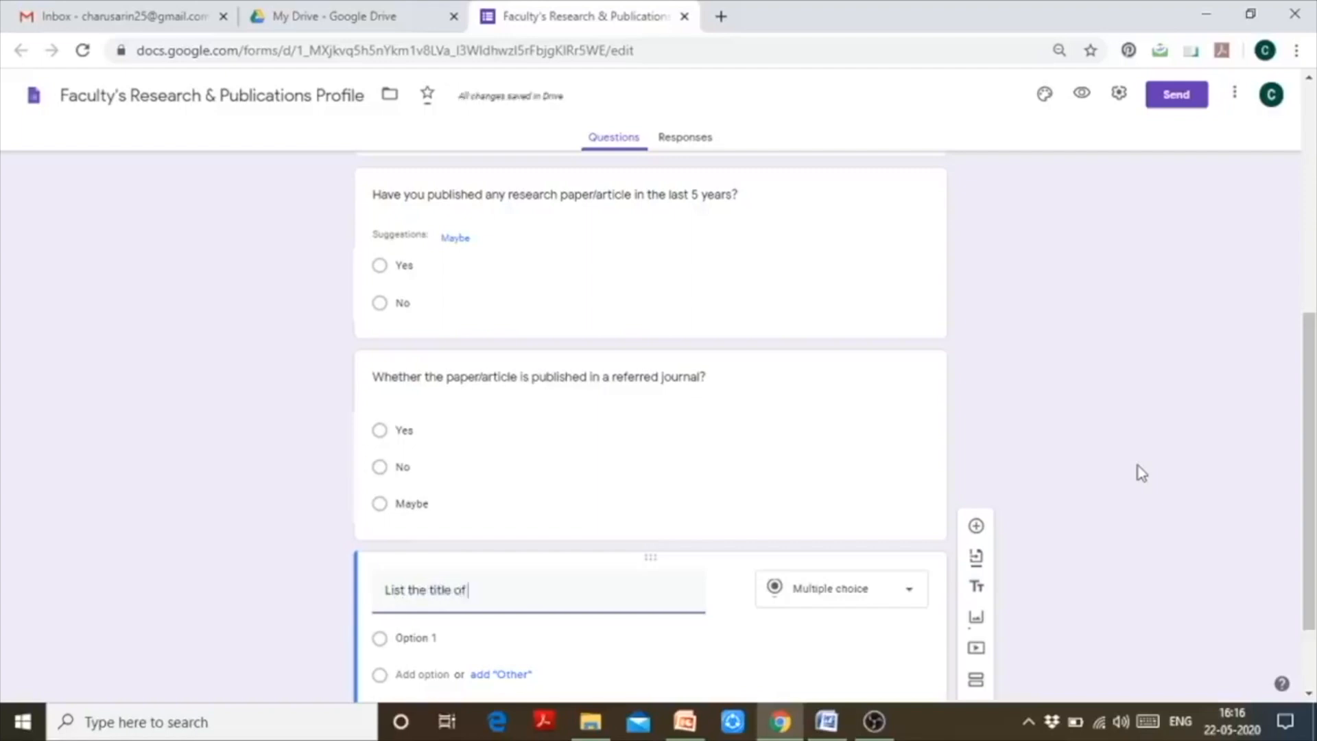
text( your pa)
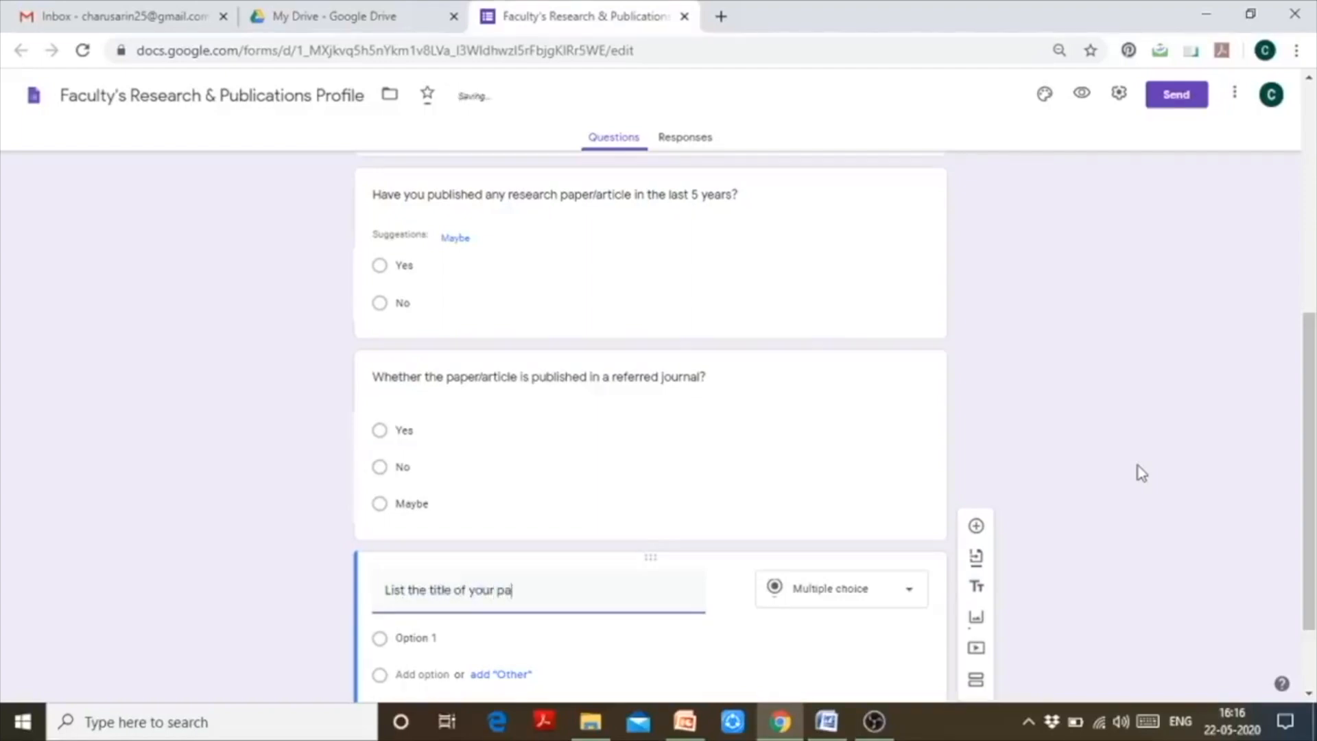
text(per()
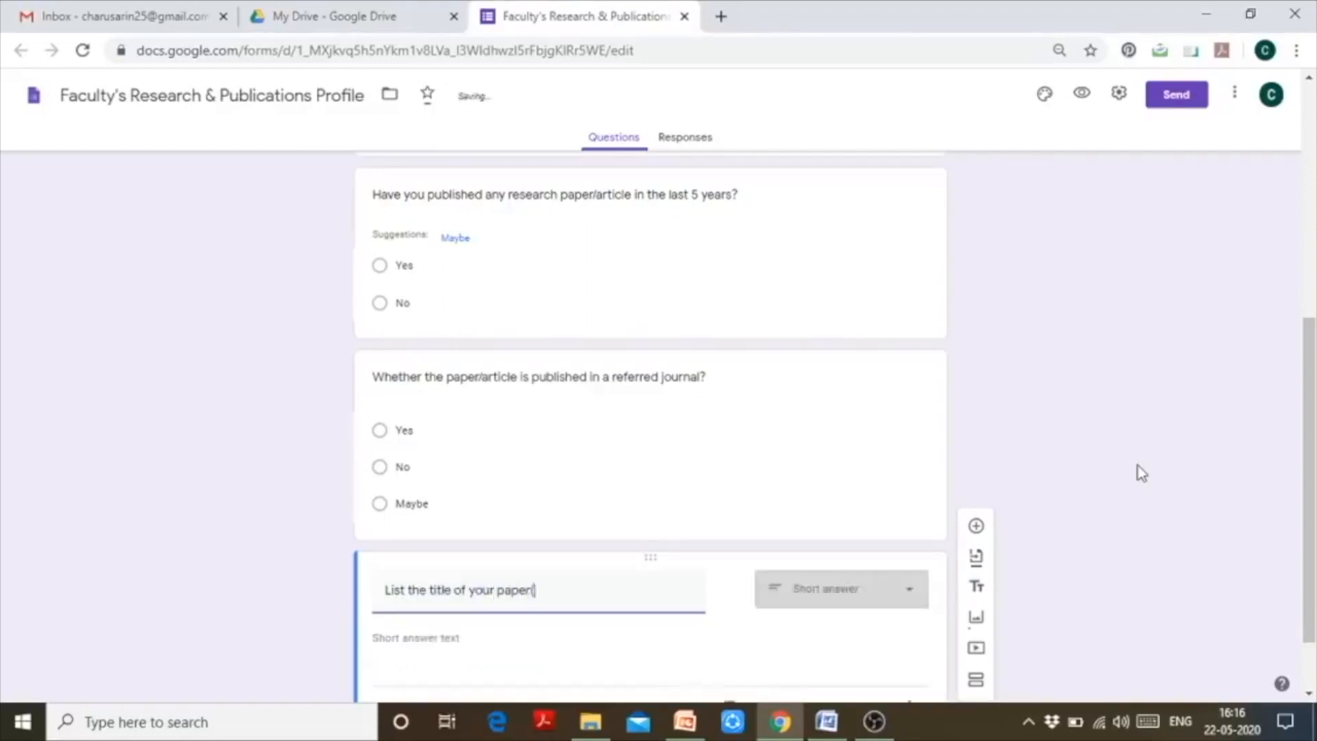
text(s))
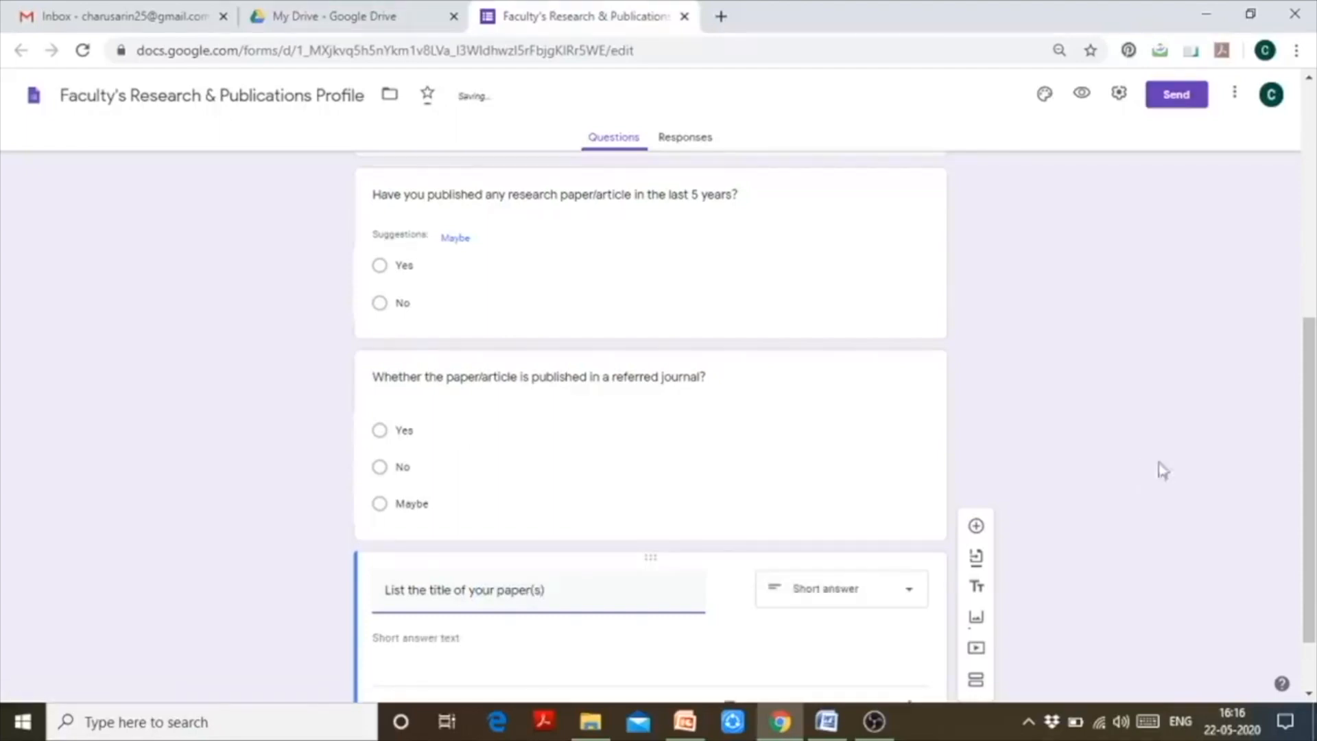
drag(1311, 481, 1282, 613)
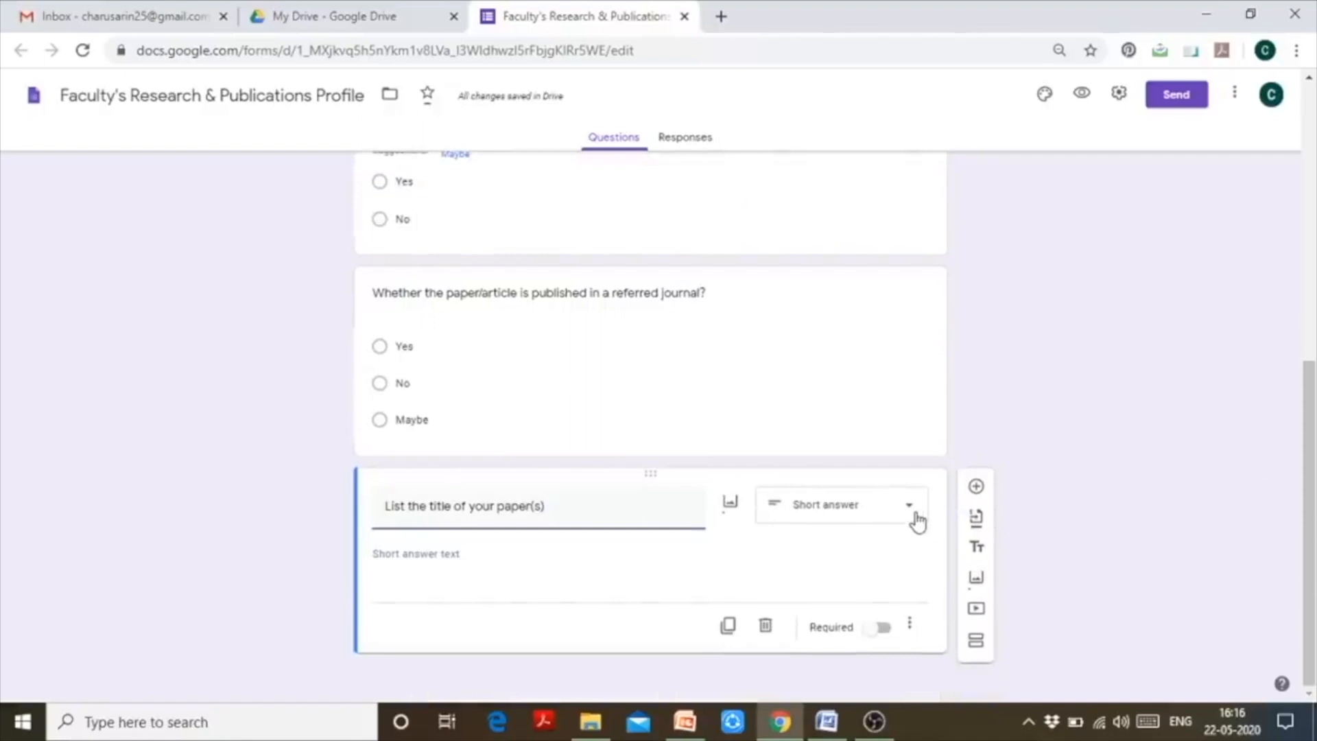
- Set the paper-title question's type to Paragraph and return to the top of the form
click(916, 519)
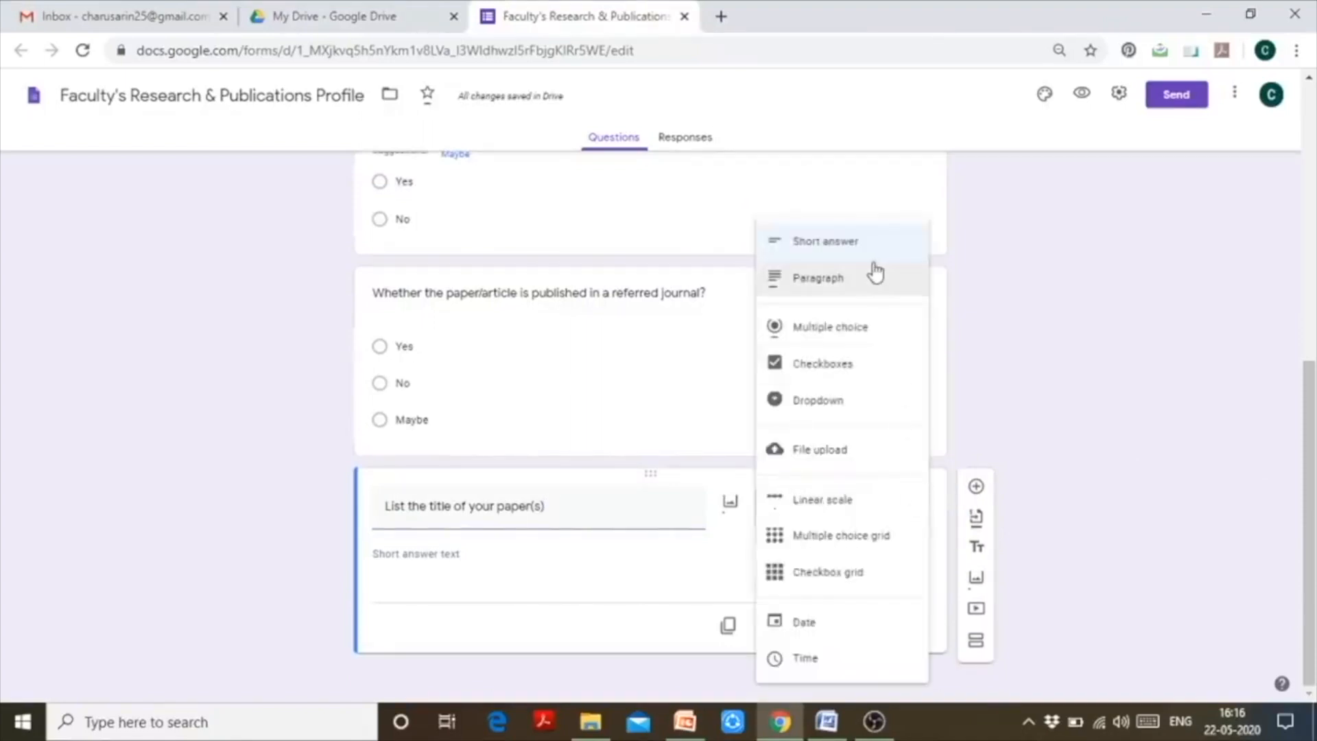
click(868, 281)
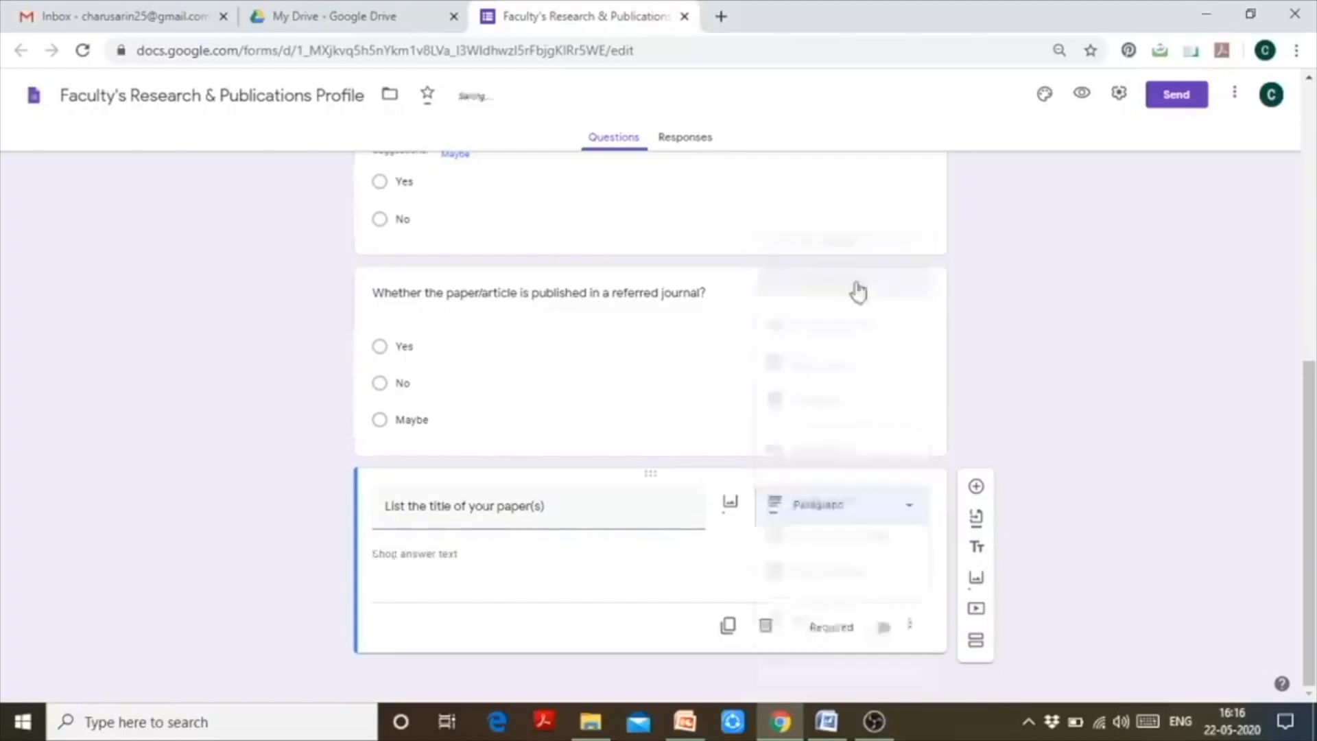
click(889, 526)
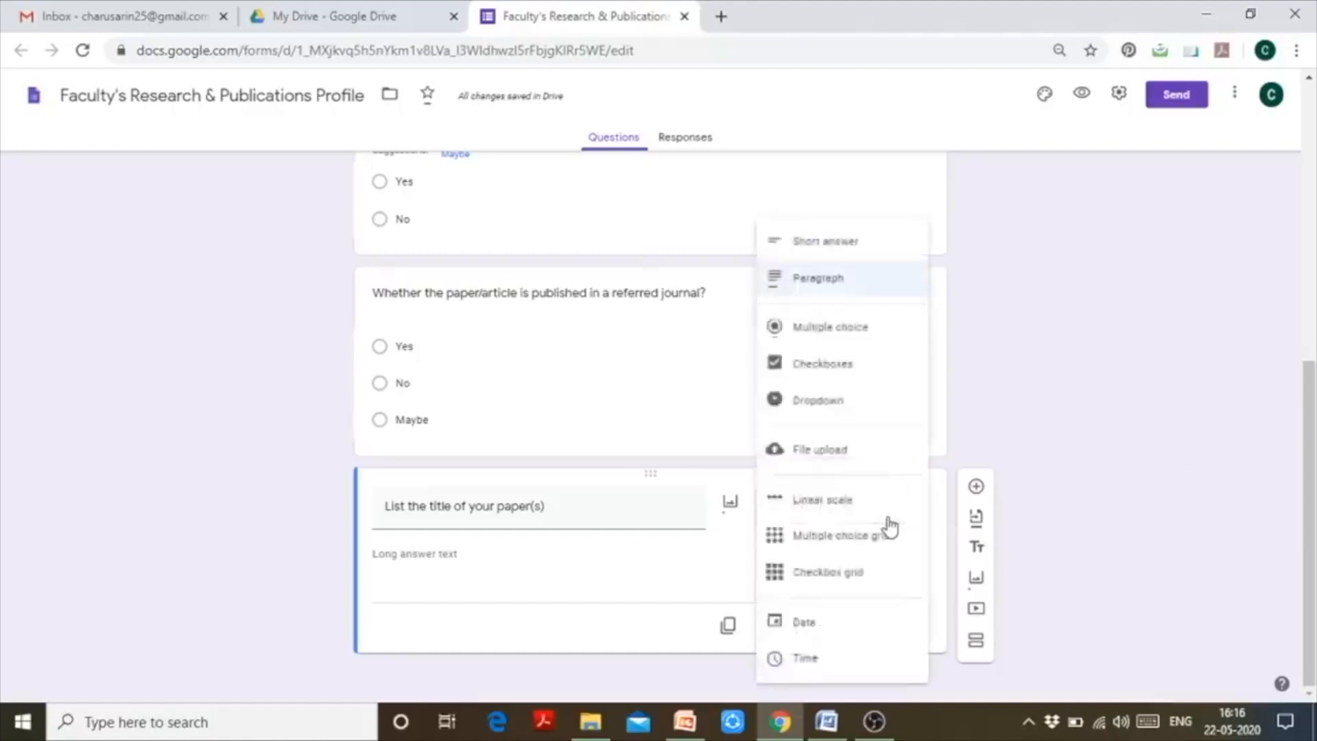
click(880, 302)
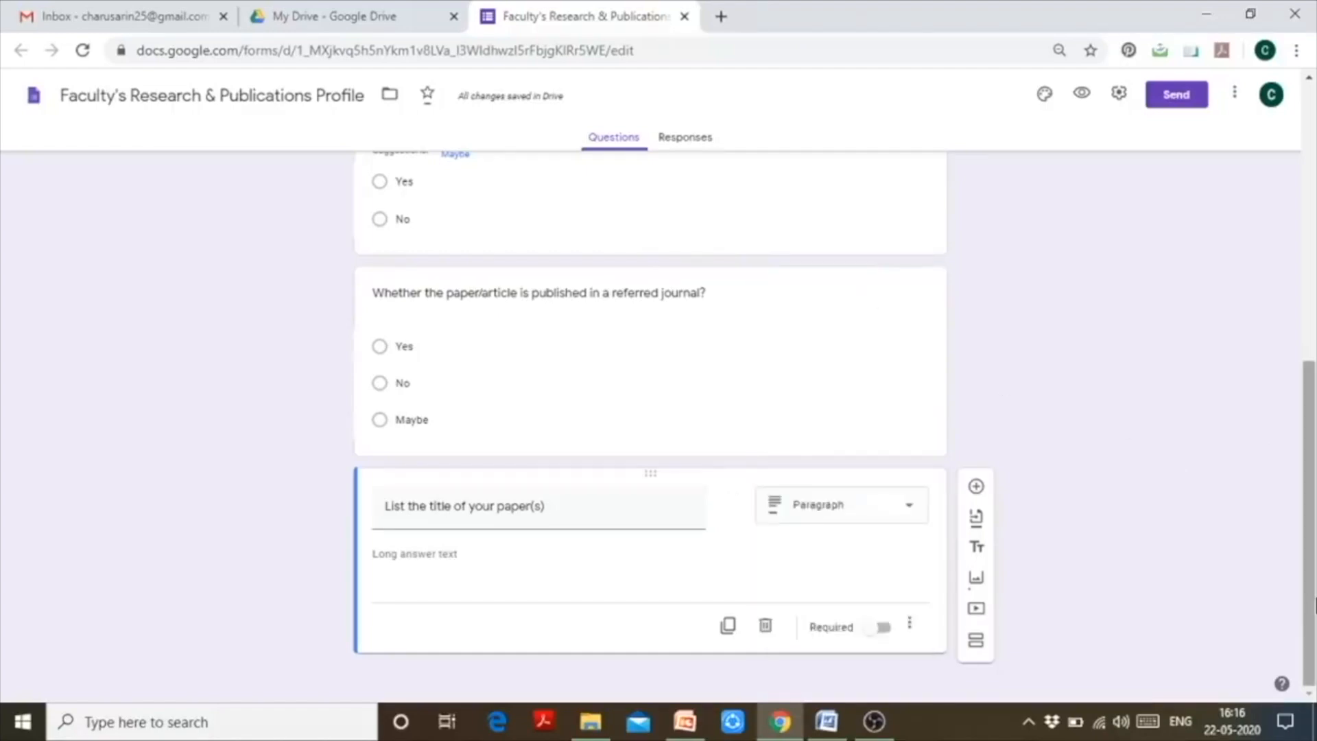
drag(1313, 606, 1313, 405)
drag(1316, 329, 1308, 214)
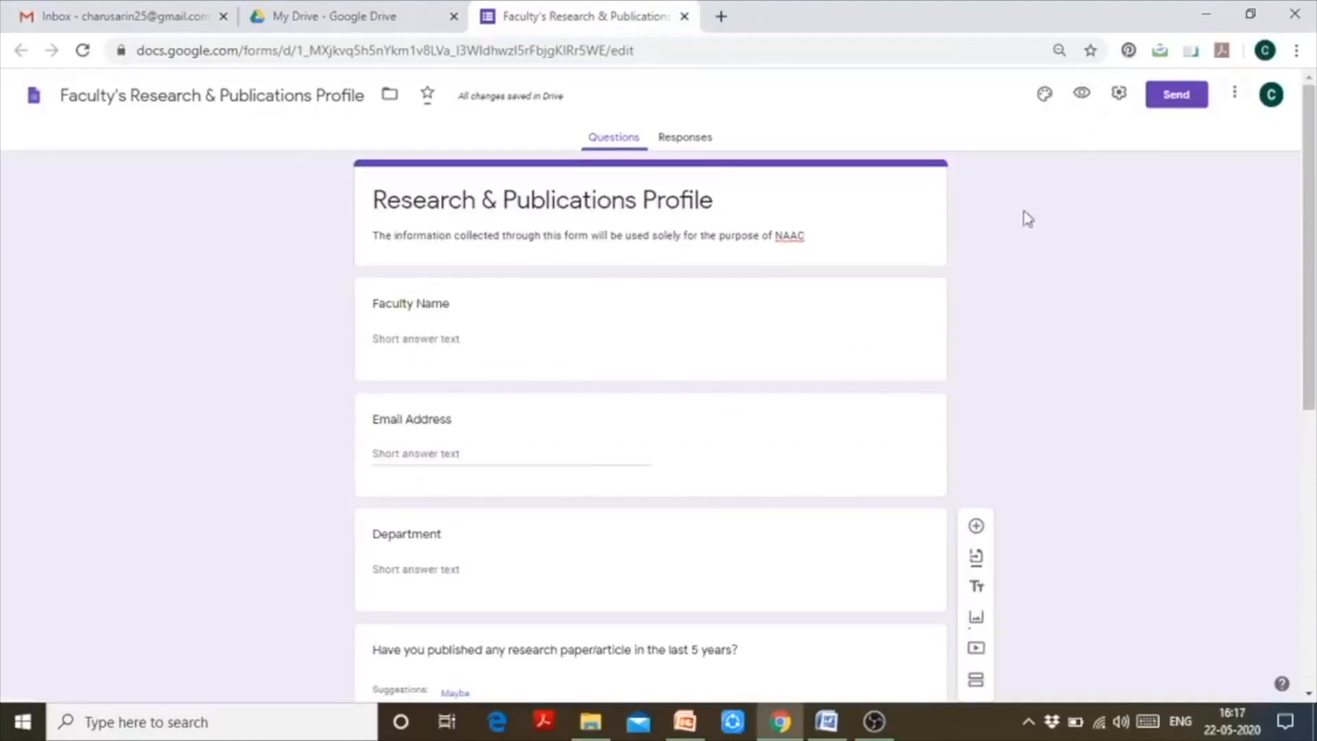
- Preview the Research & Publications Profile form in a new tab
click(1082, 95)
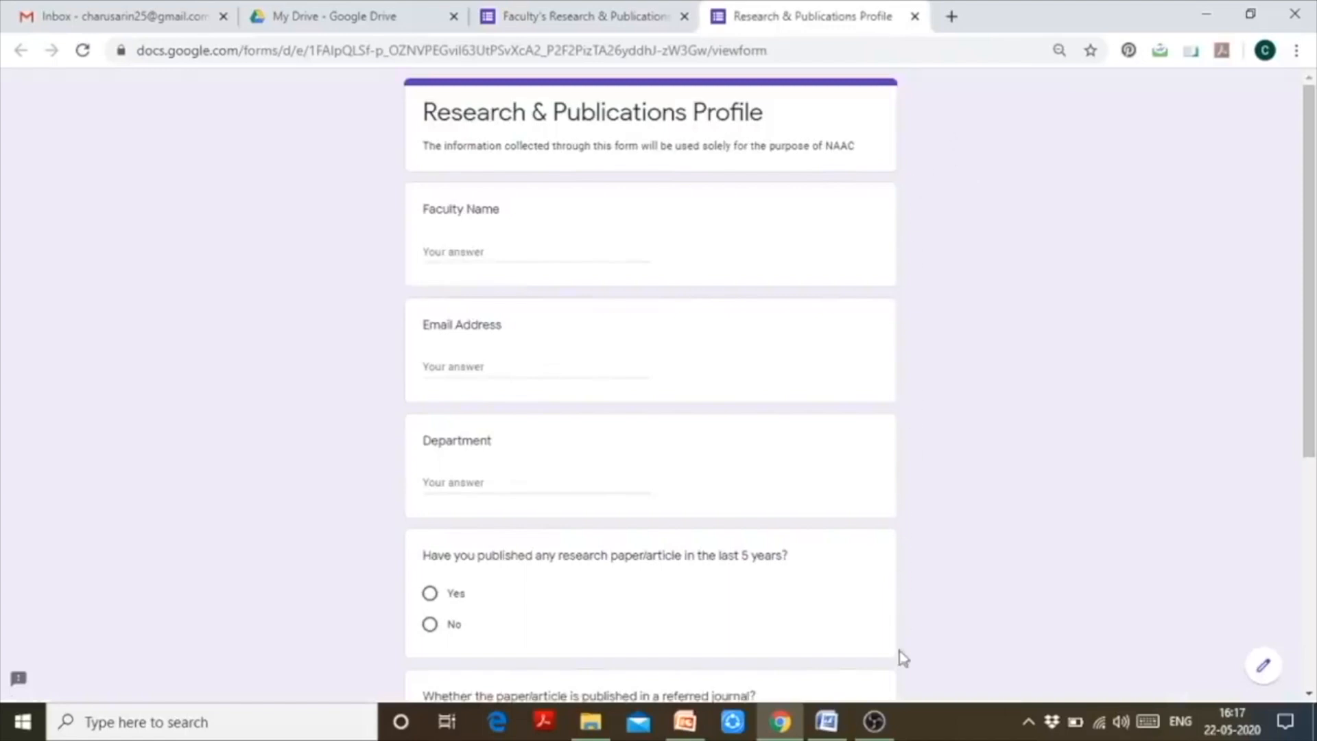
- Enter the faculty's name, an e-mail address and department Economics as test answers
drag(1313, 161, 1316, 94)
click(580, 248)
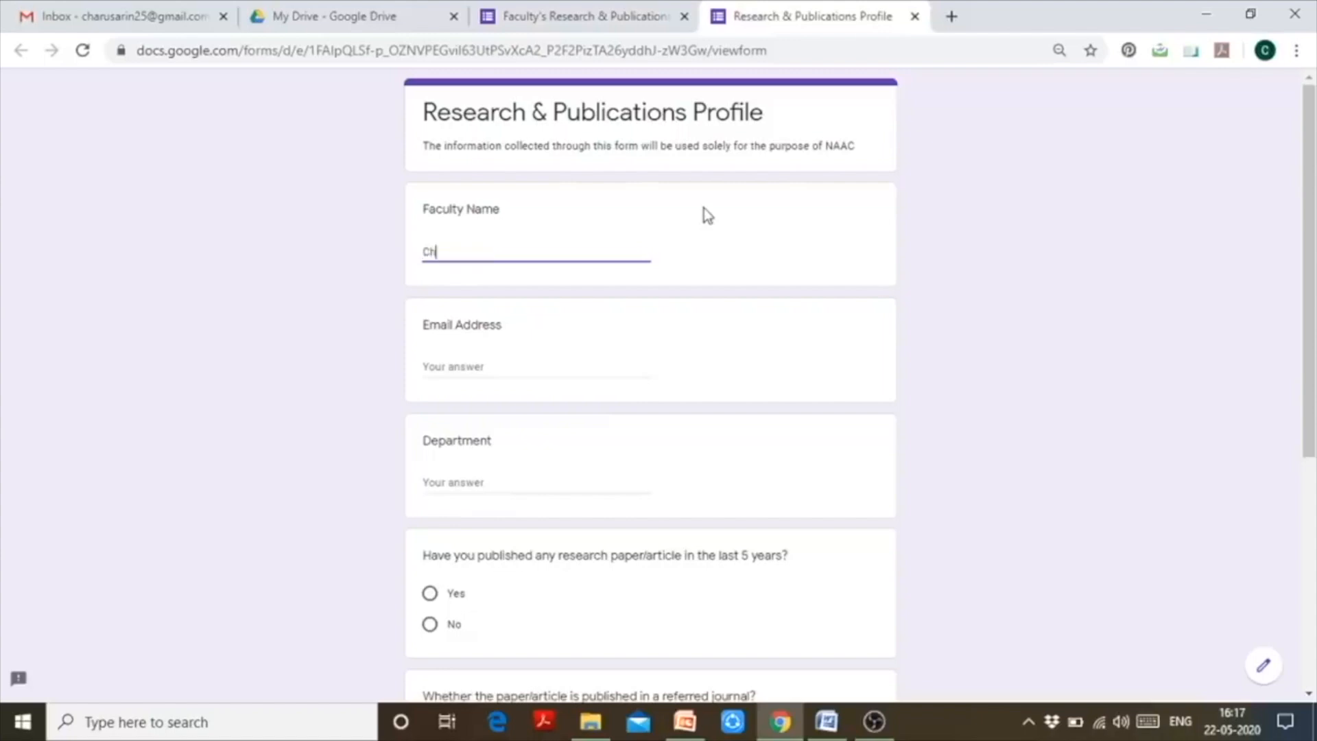
click(474, 364)
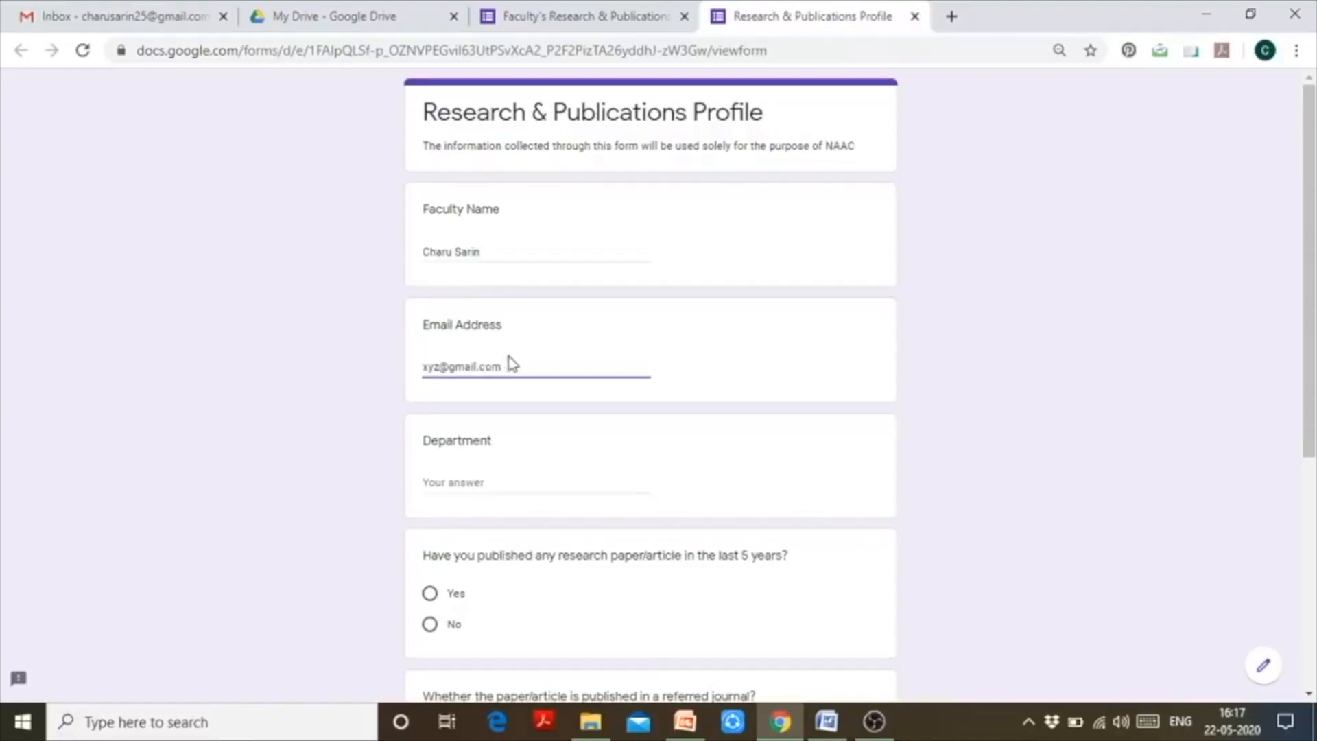
click(451, 482)
text(Ed)
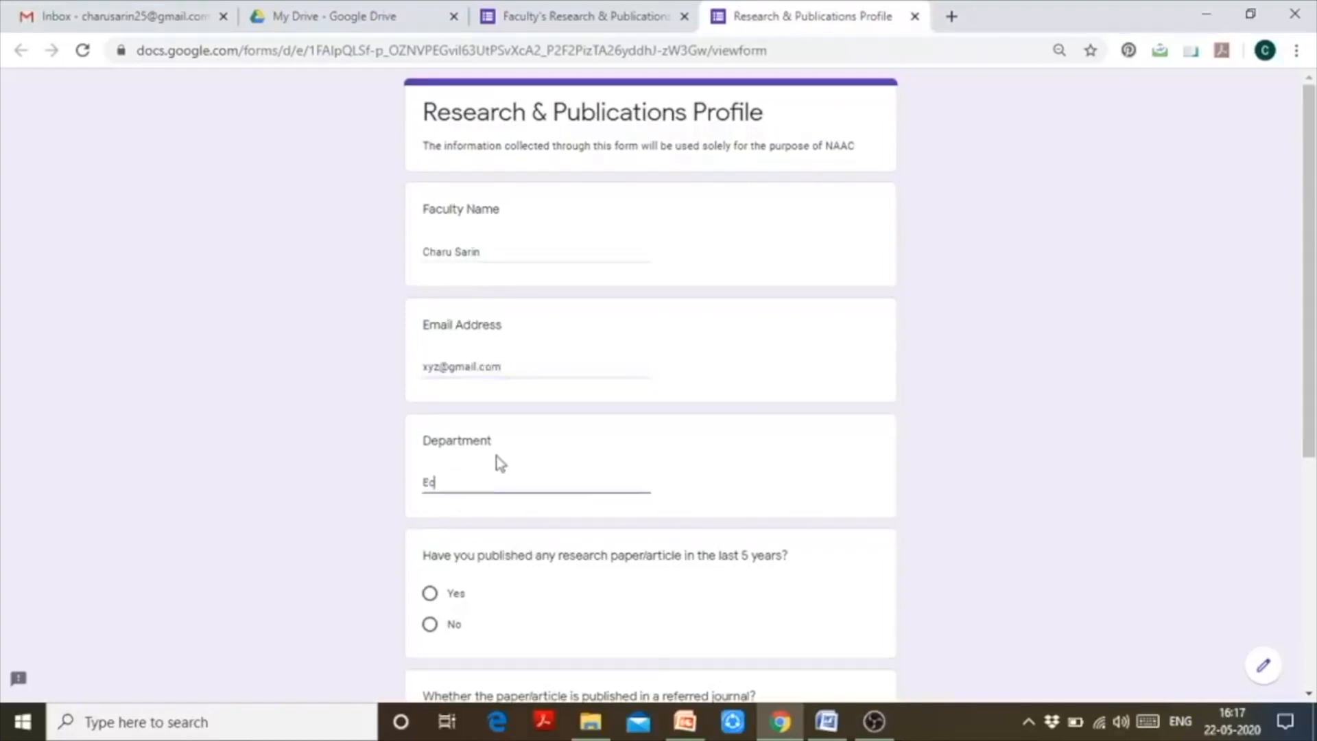
text(onomics)
drag(1311, 402, 1312, 643)
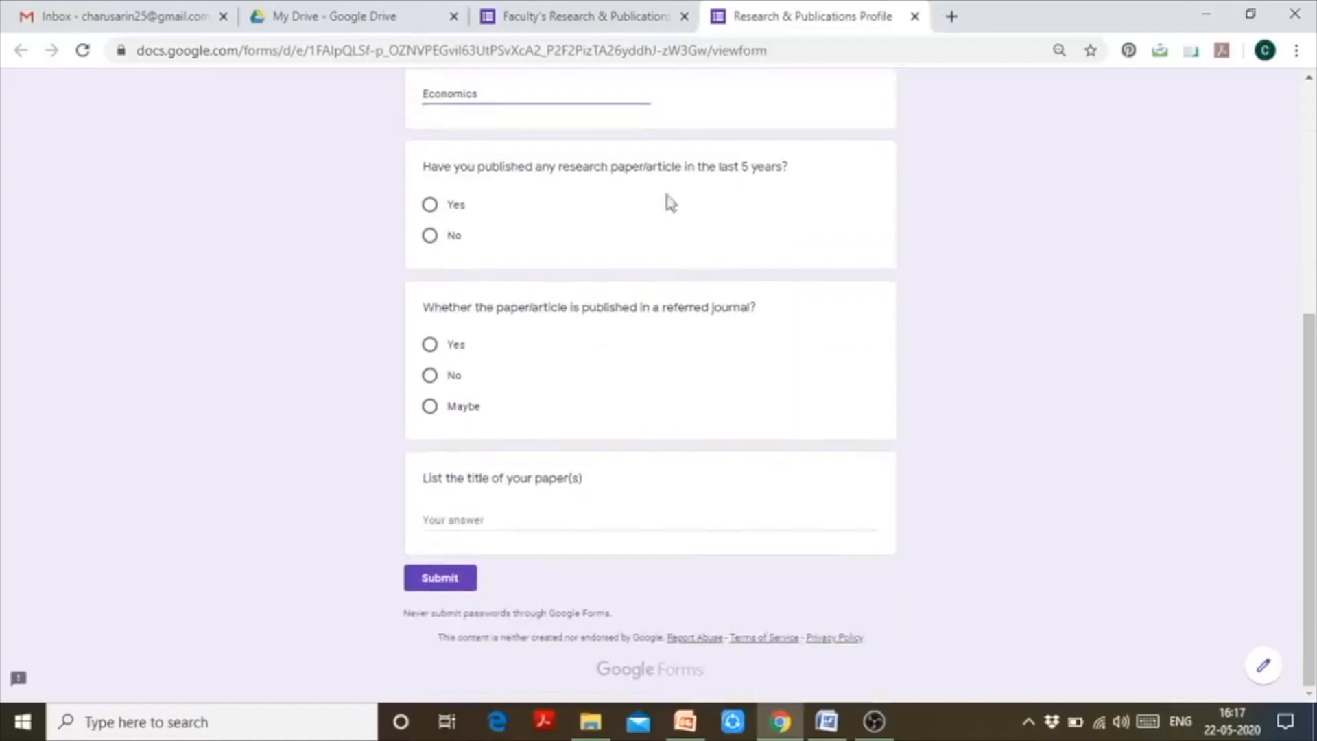
- Choose Yes twice, then list '1. Migration Matters', '2. Digital Intelligence', '3. Economic Development and Policies'
click(430, 207)
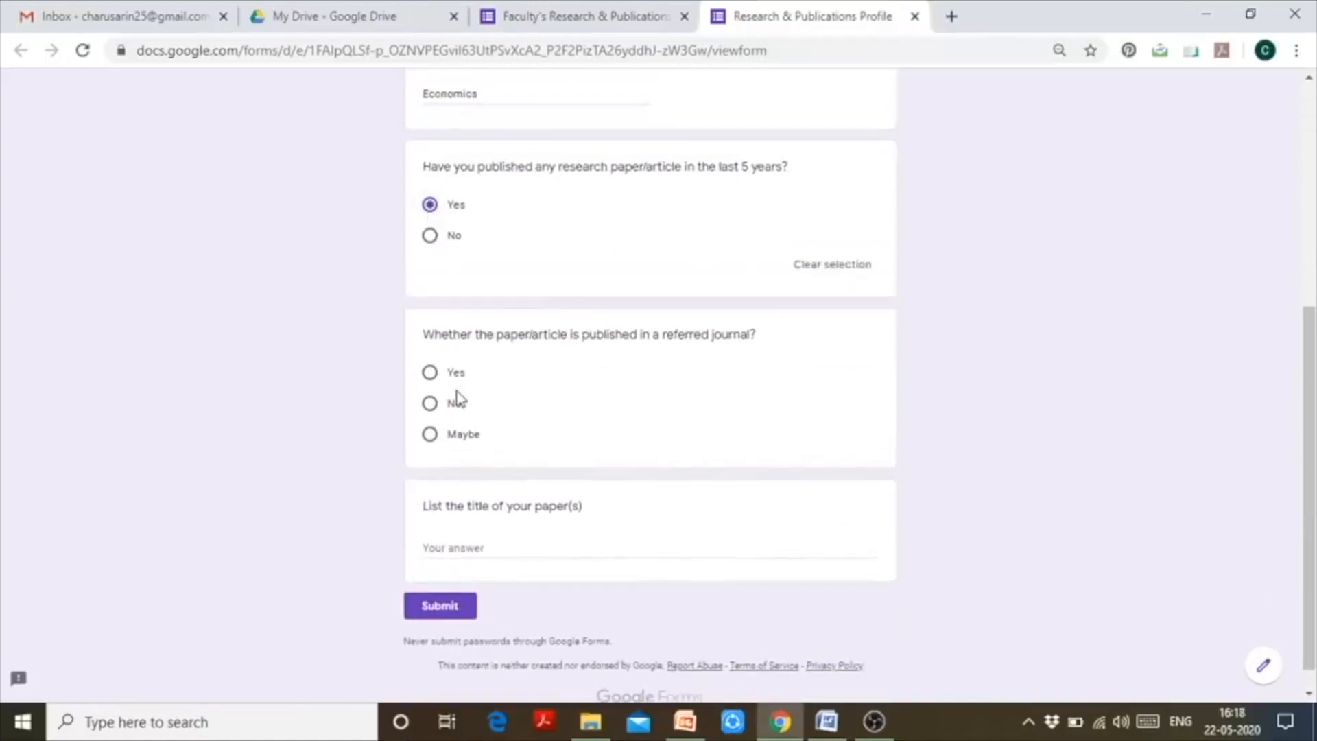
click(430, 375)
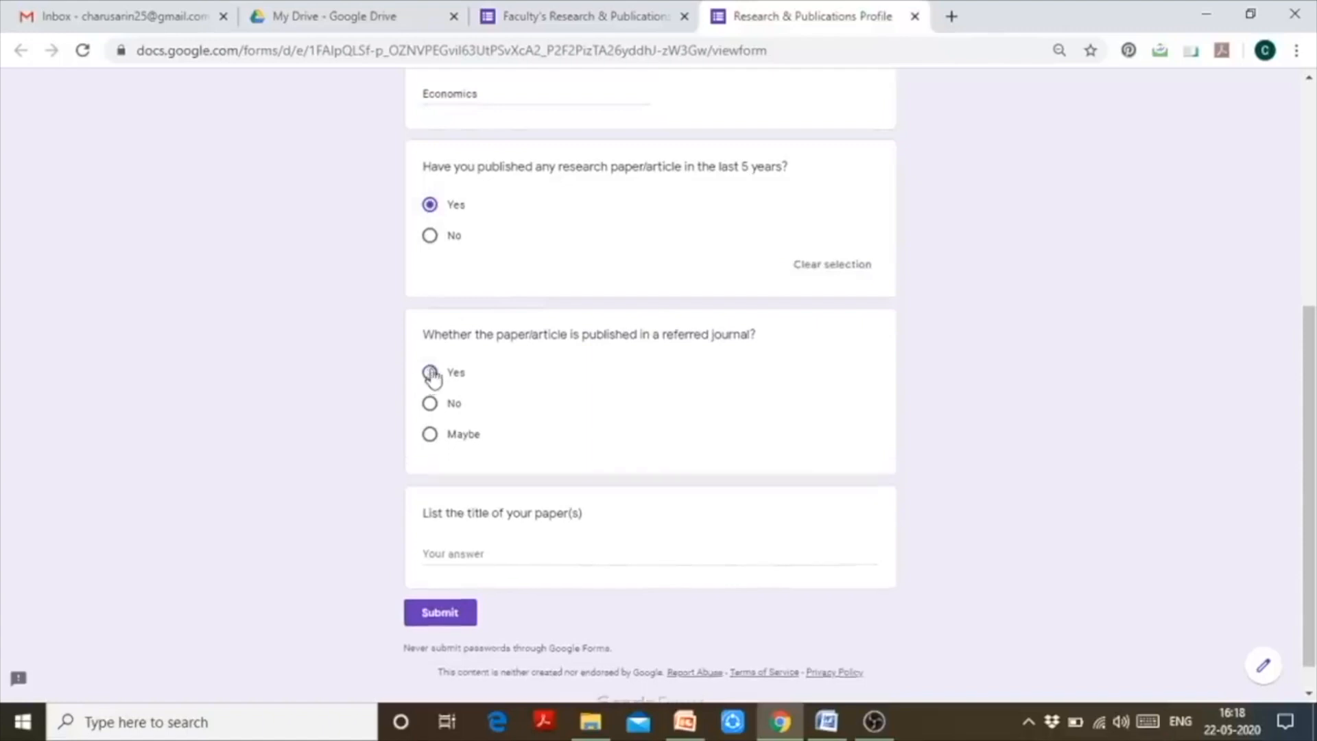
click(509, 581)
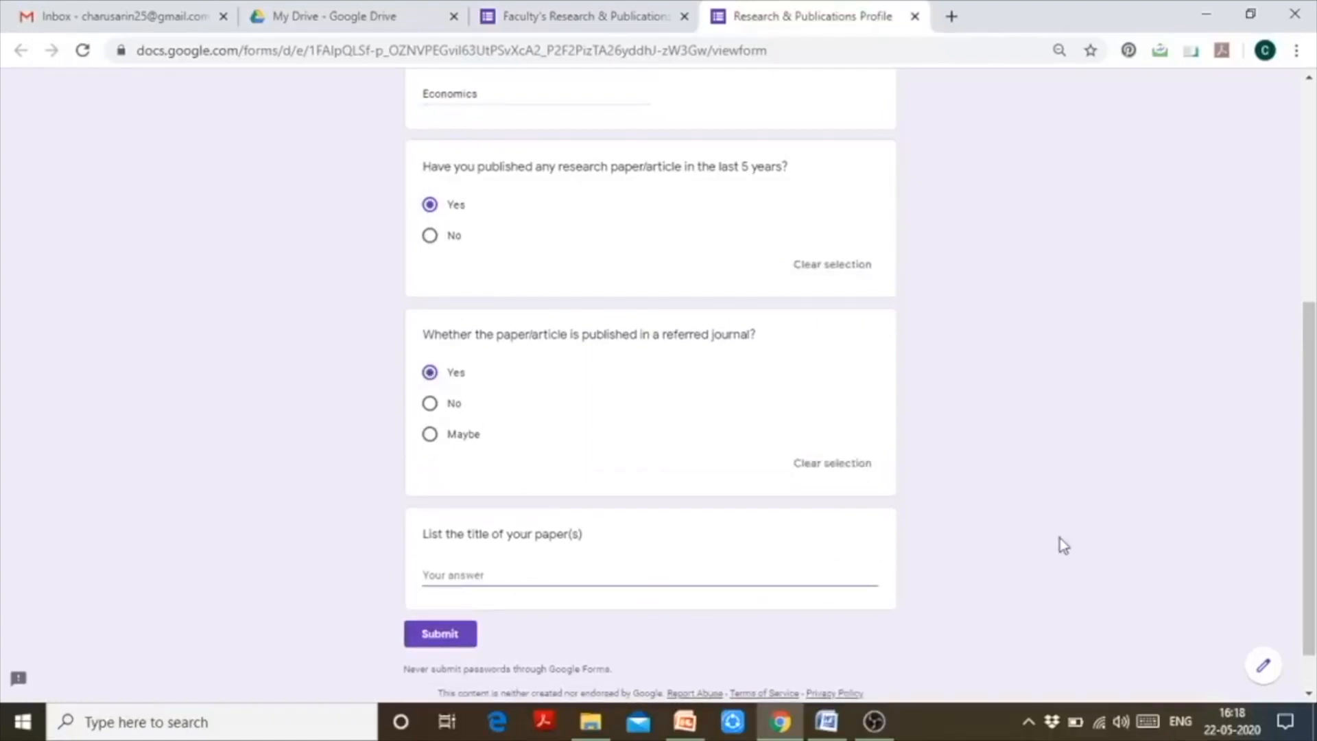
text(1.)
text( Migration)
text( MAt)
text(tters)
key(Return)
text(2.)
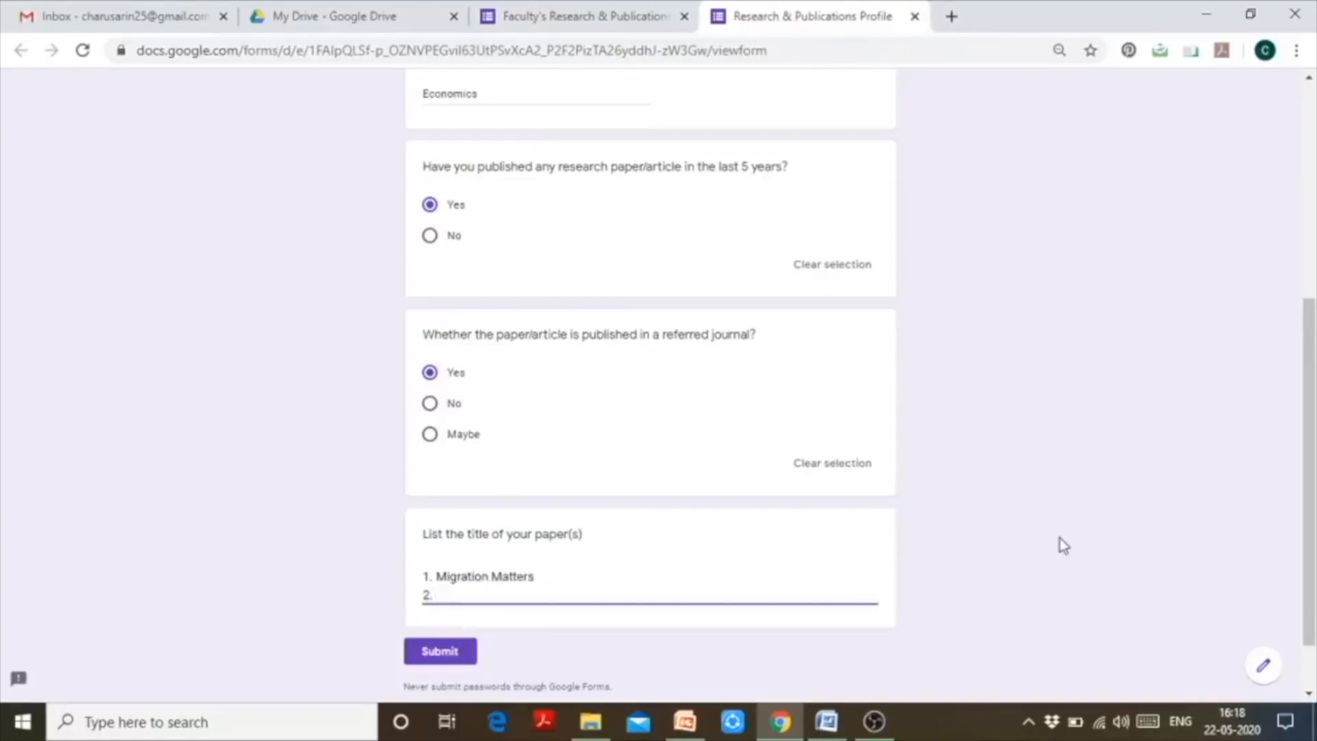
text( Digital Intelligence)
key(Return)
text(3.)
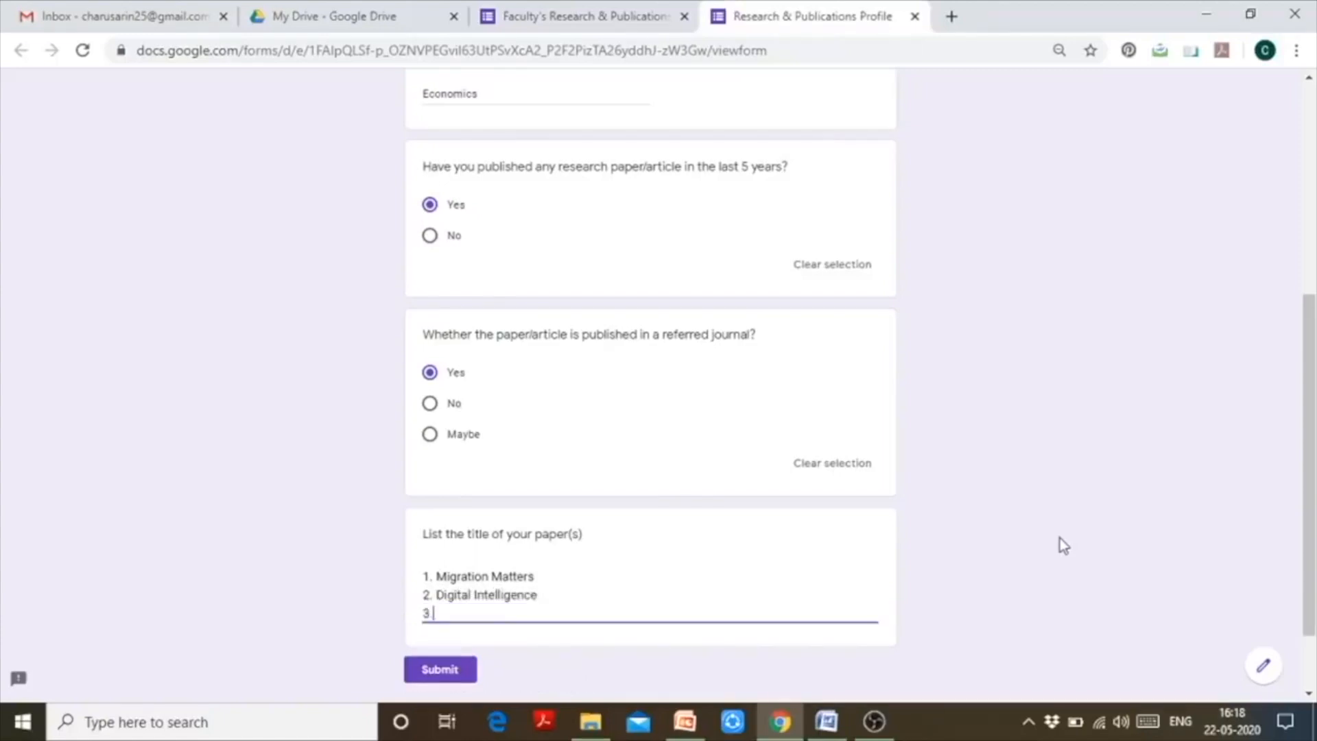
text( Economic Development an)
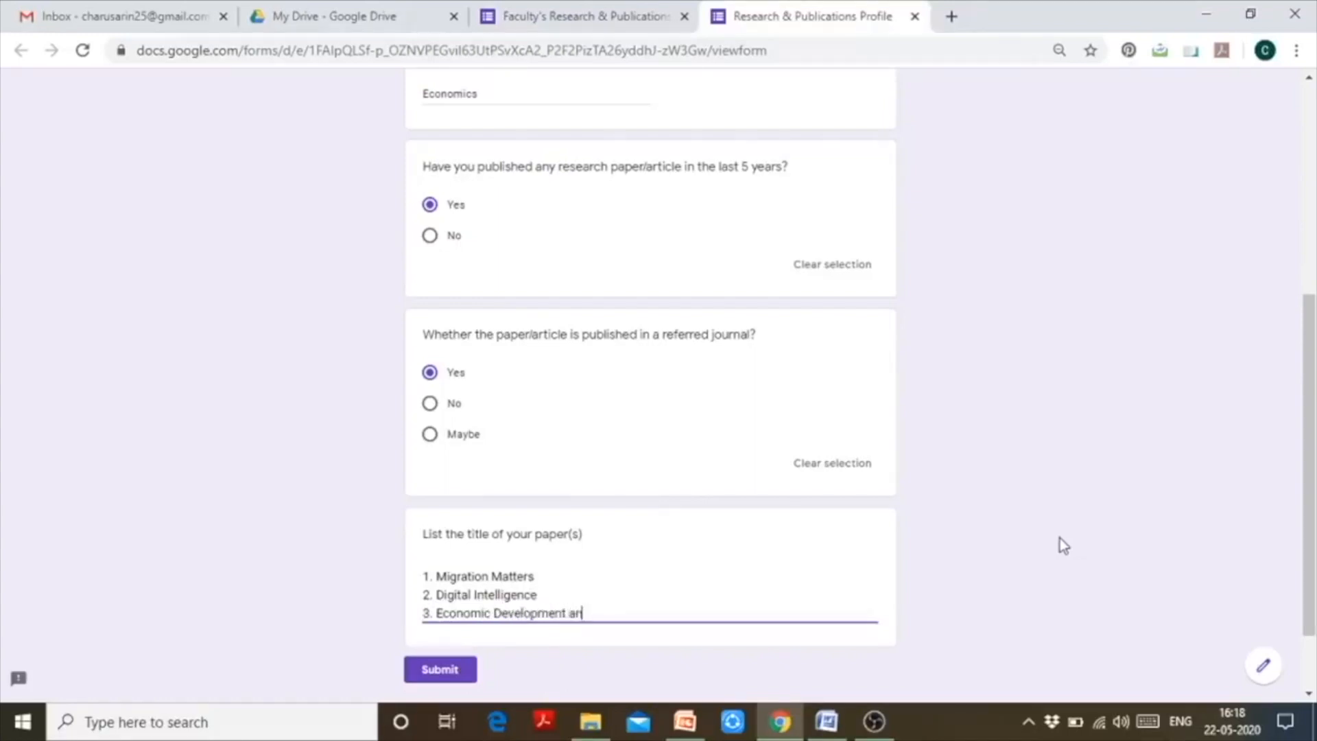
text(d Policies)
drag(1308, 461, 1296, 347)
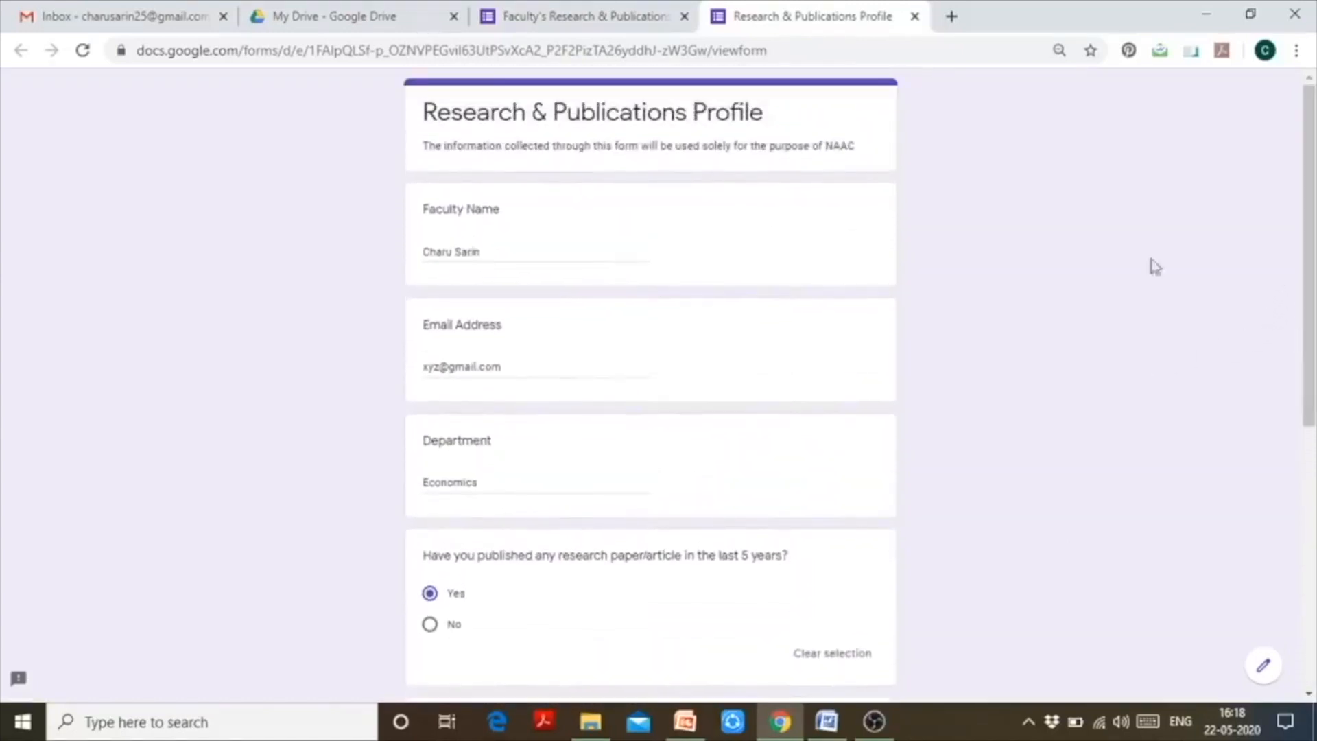
drag(1308, 339, 1309, 538)
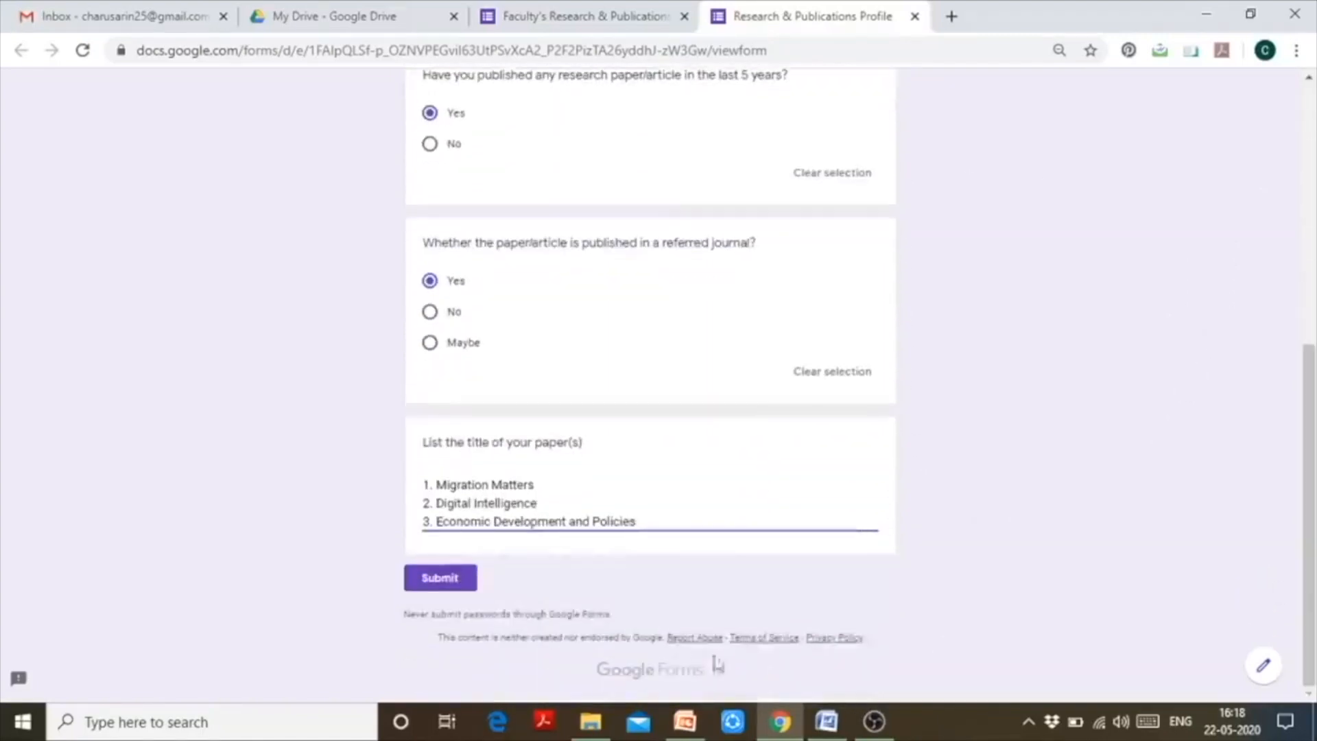
- Submit the test response and go back to the form editor tab
click(451, 591)
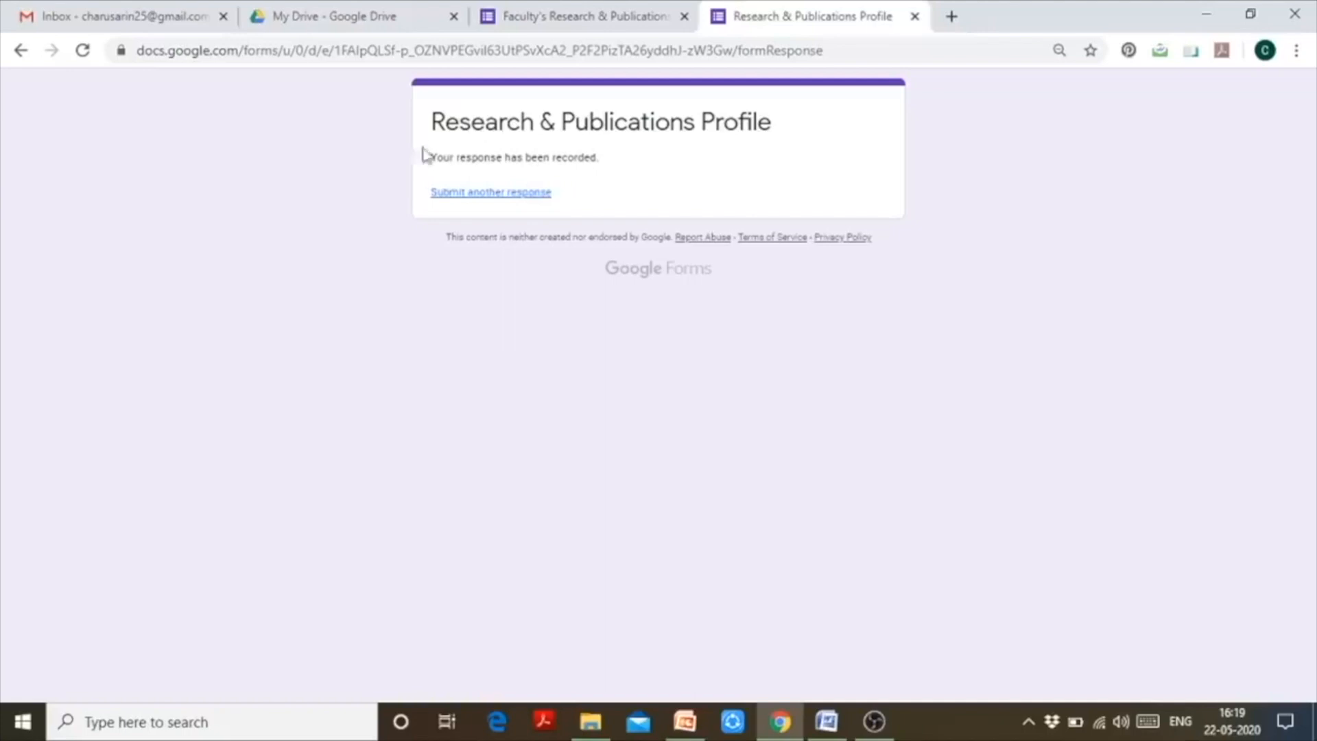
click(588, 17)
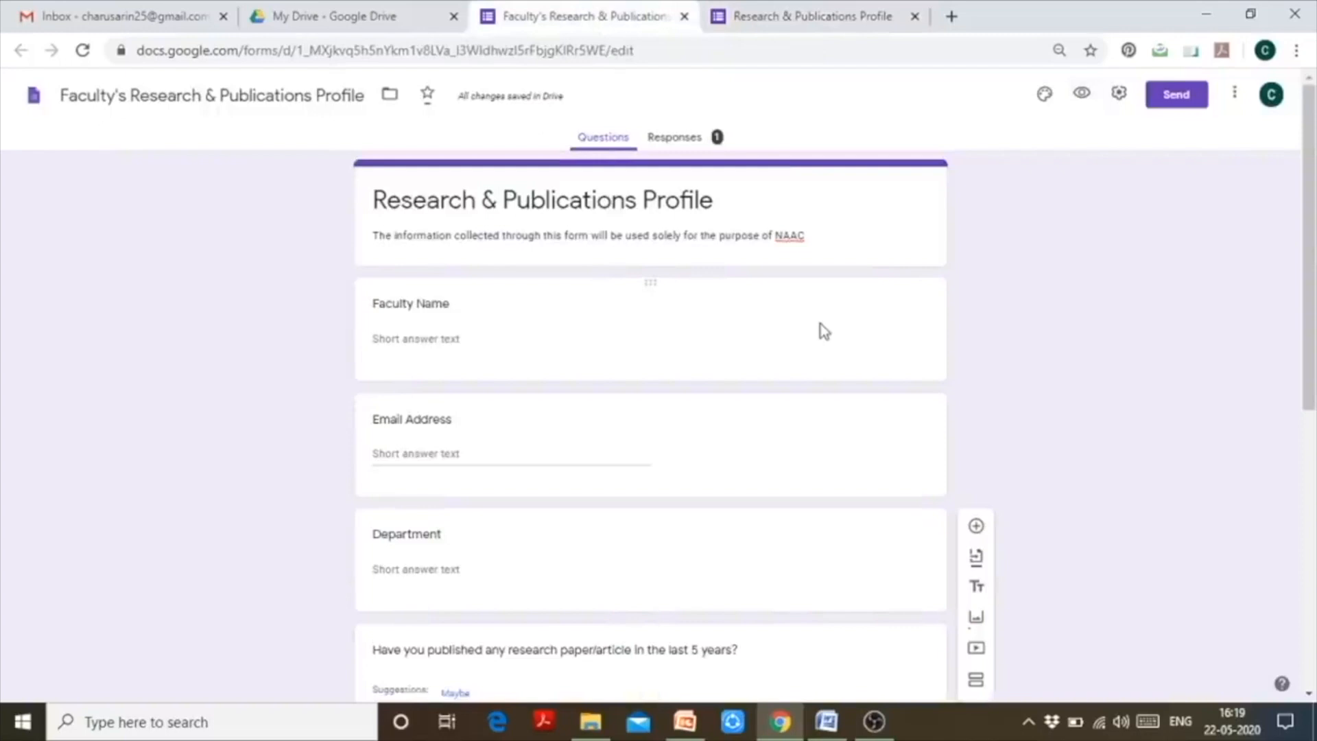
- Review the Responses summary showing Economics and a 100% Yes publishing chart
click(700, 150)
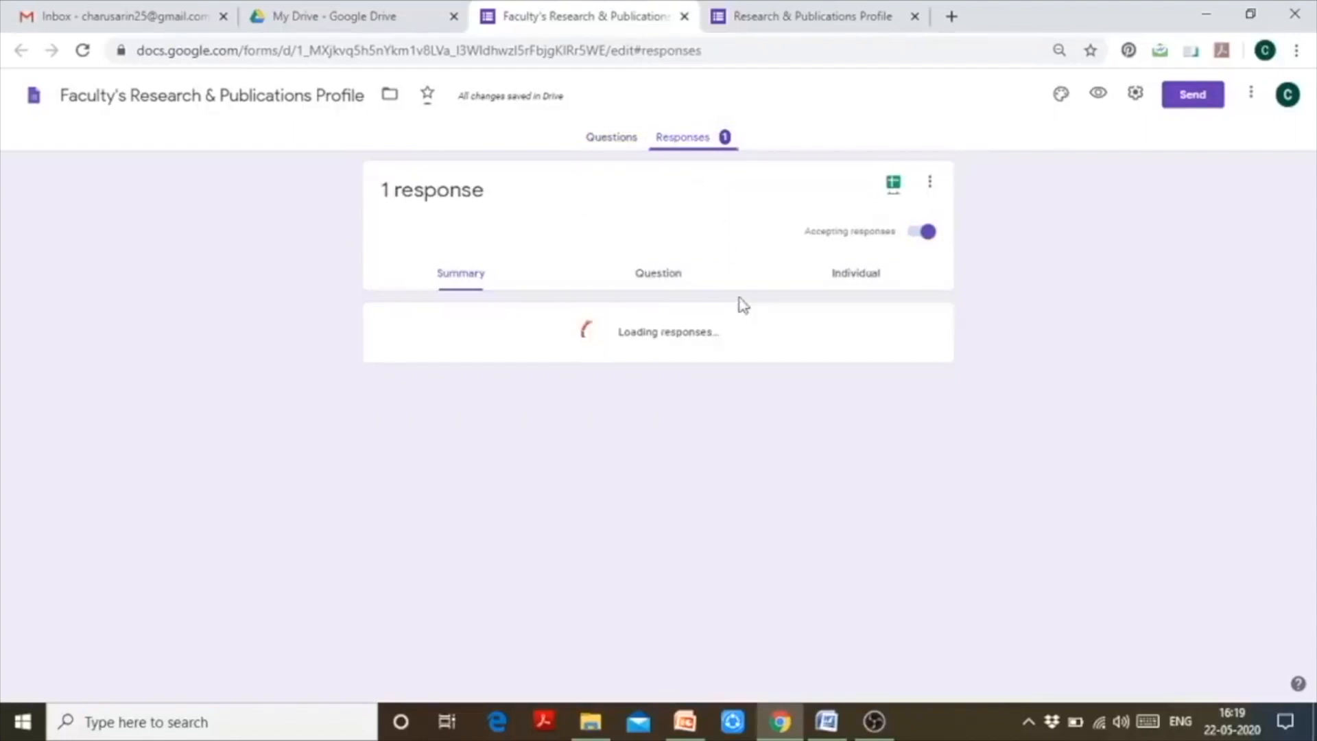
click(788, 15)
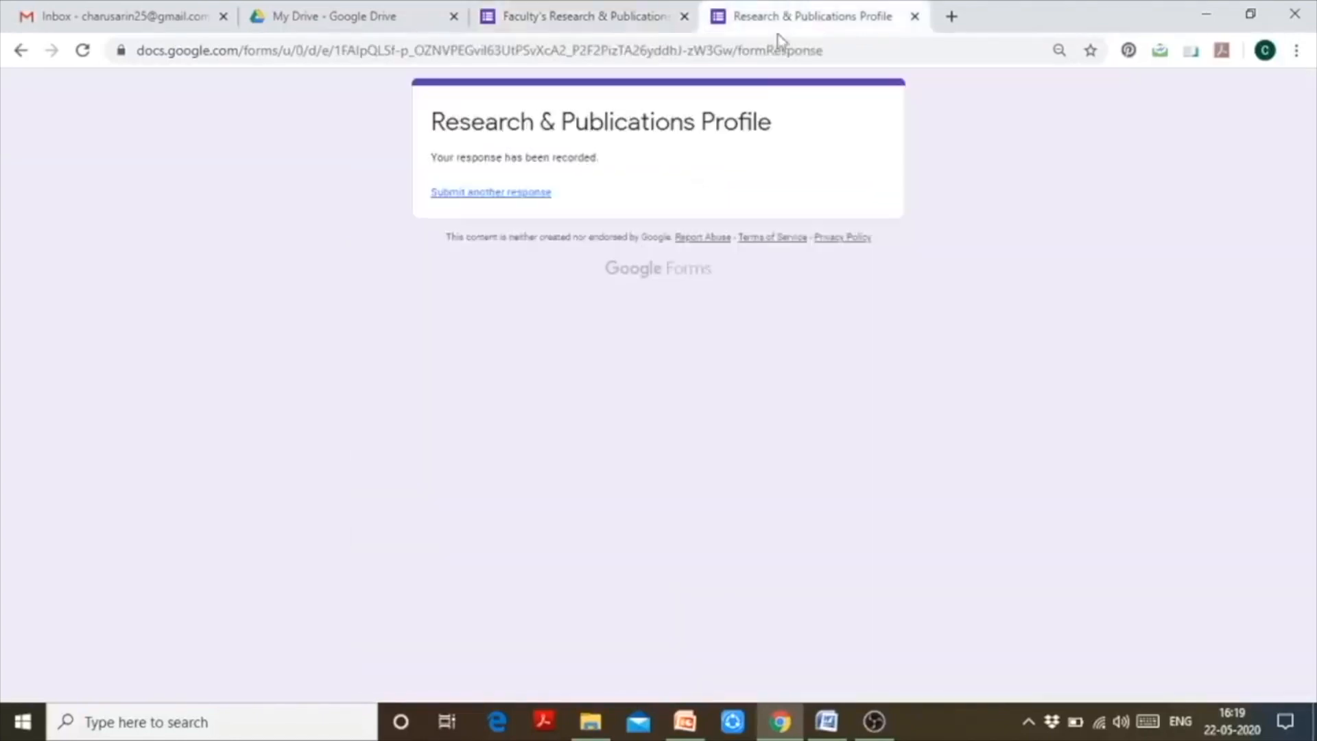
click(586, 16)
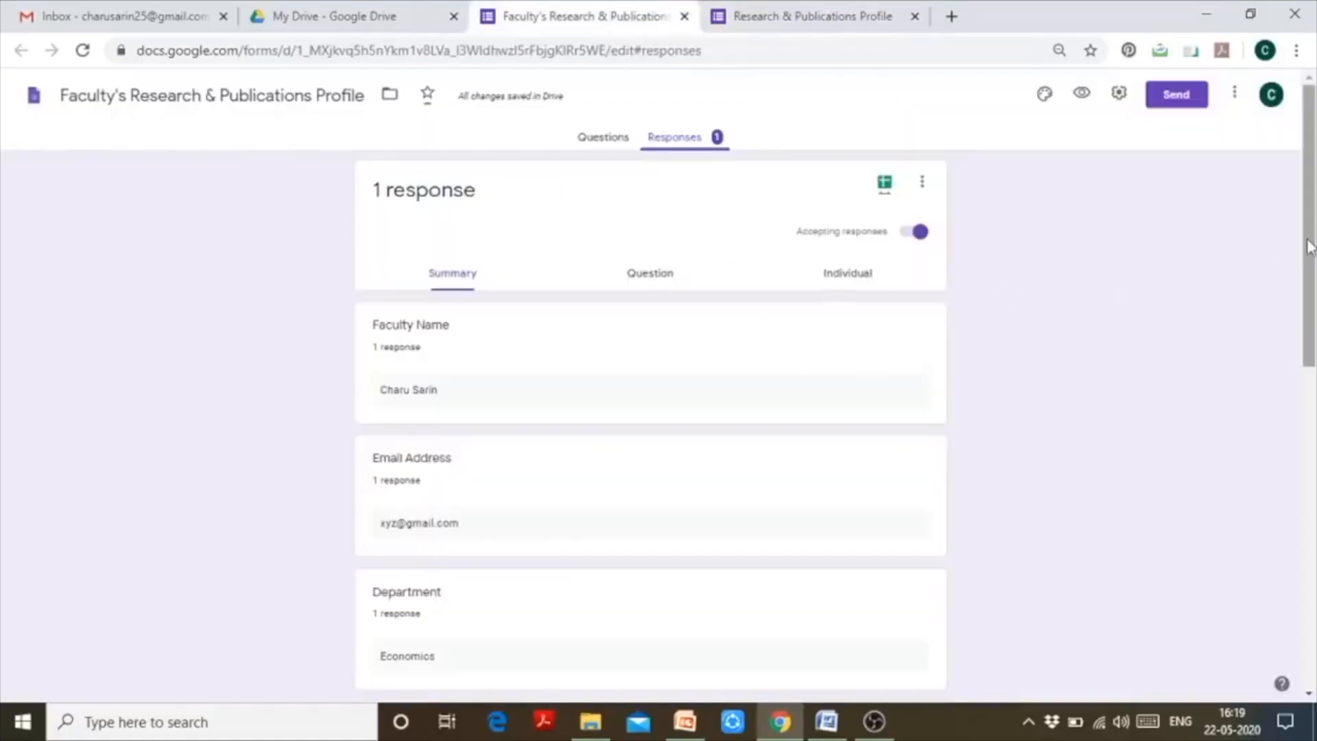
drag(1314, 241, 1313, 439)
drag(1313, 341, 1313, 230)
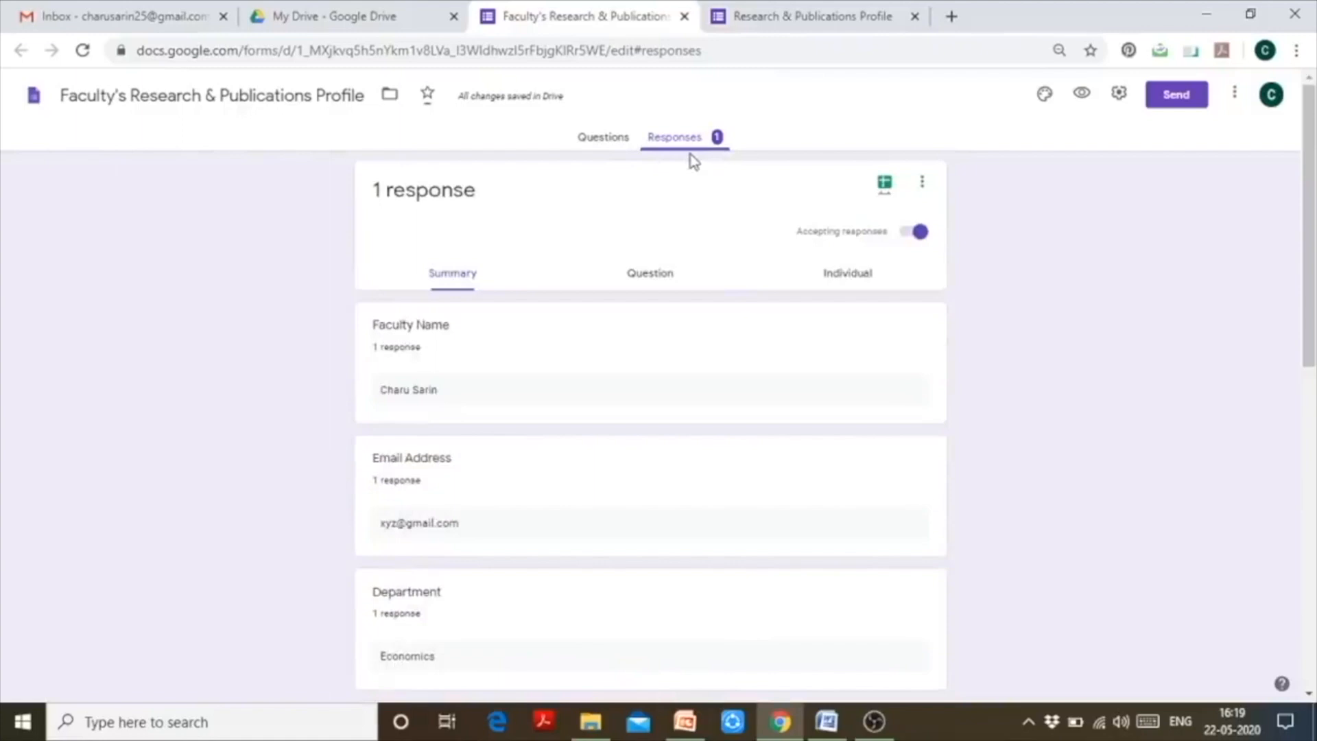
drag(1310, 225, 1310, 269)
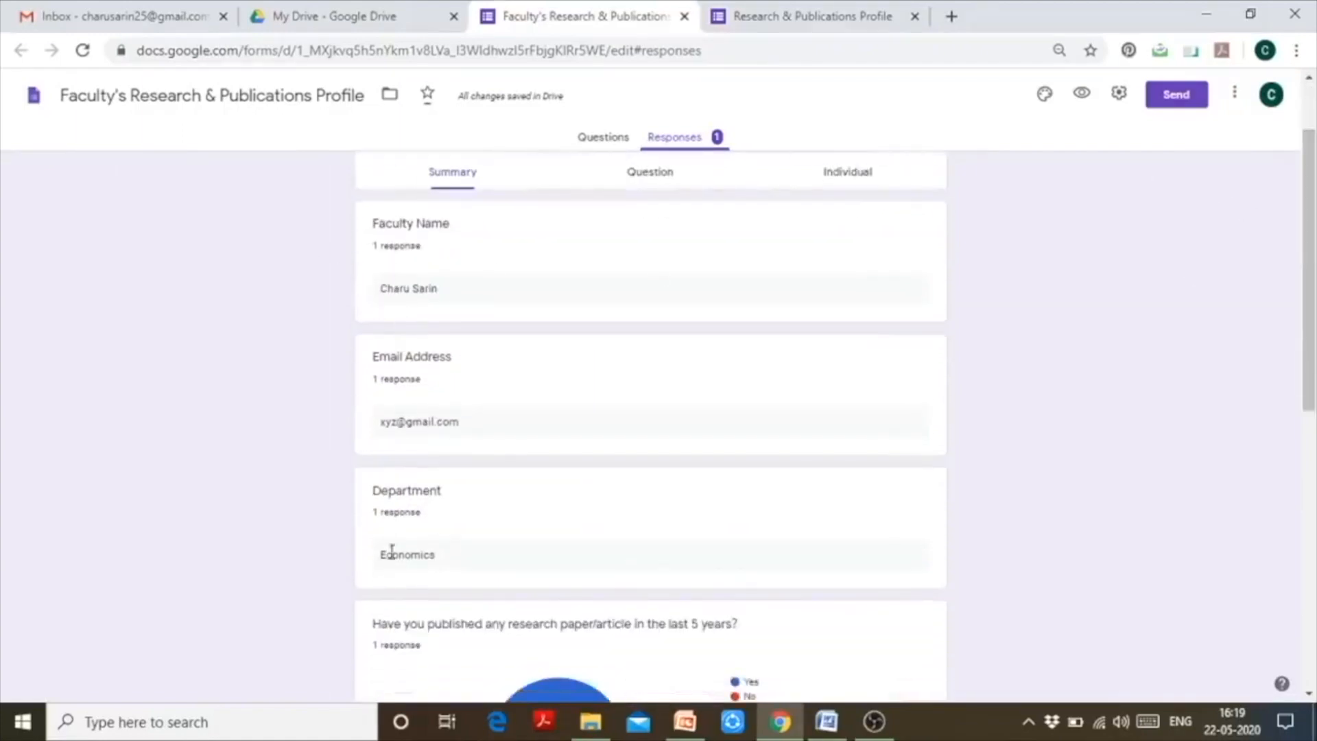
drag(1310, 267, 1310, 542)
drag(1315, 600, 1313, 140)
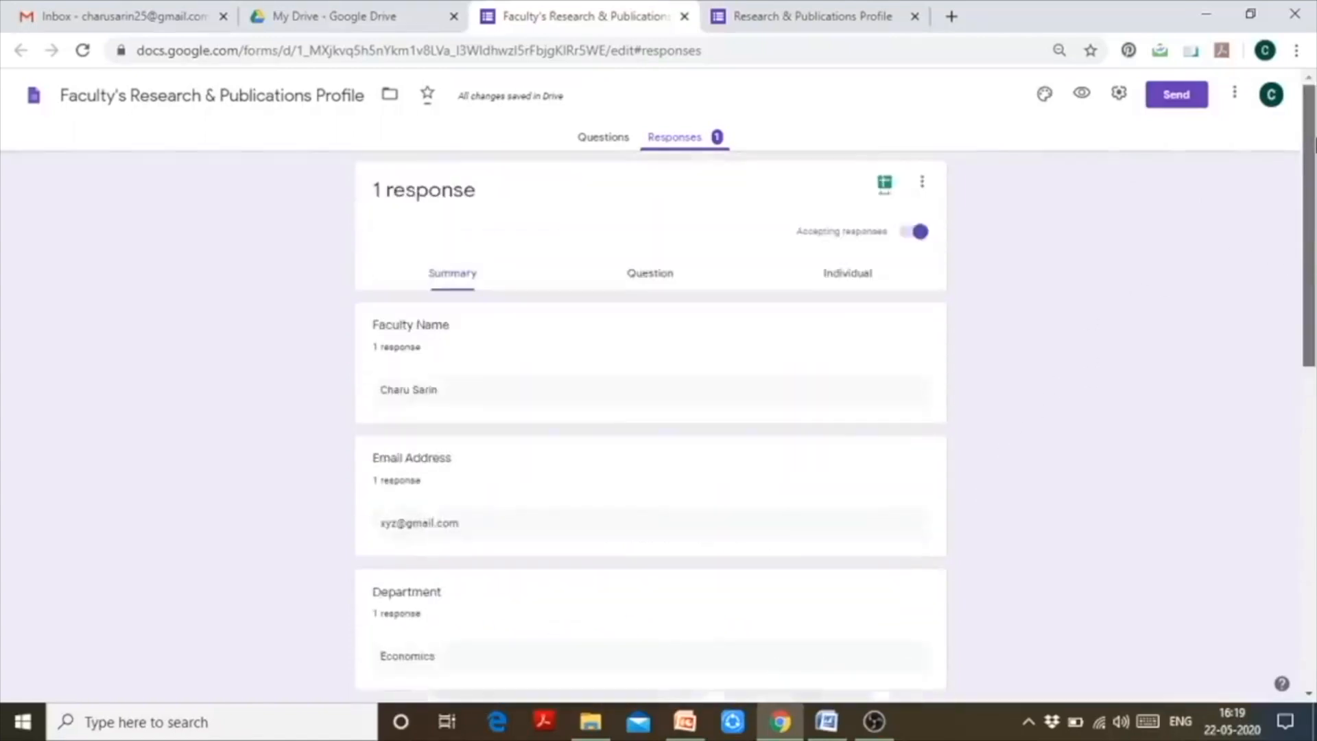